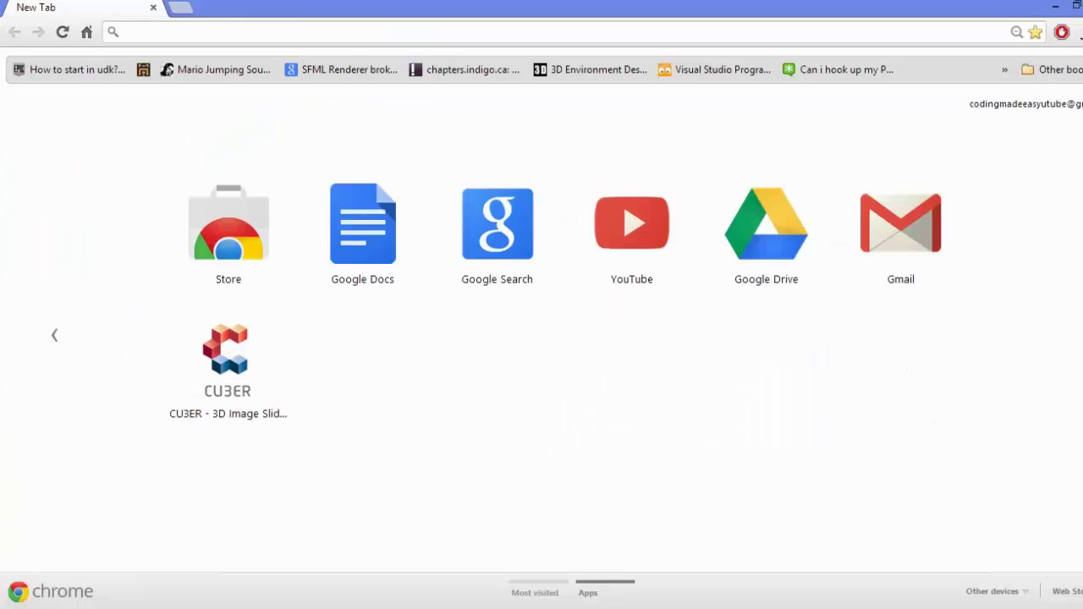
Load 000webhost.com in the browser after a stray web search for '00we'.
type("00we")
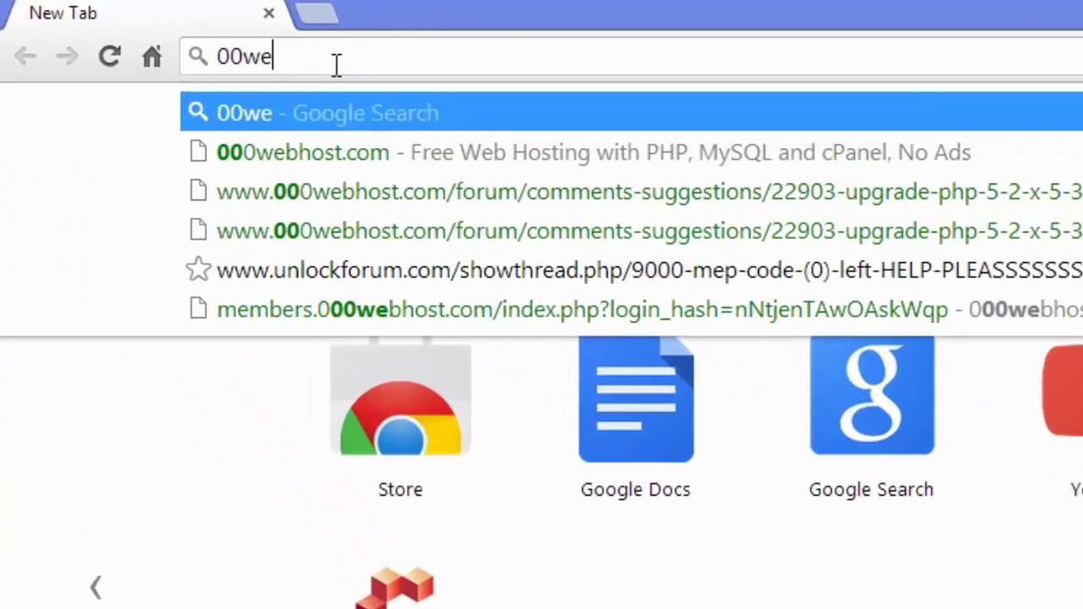
key("Return")
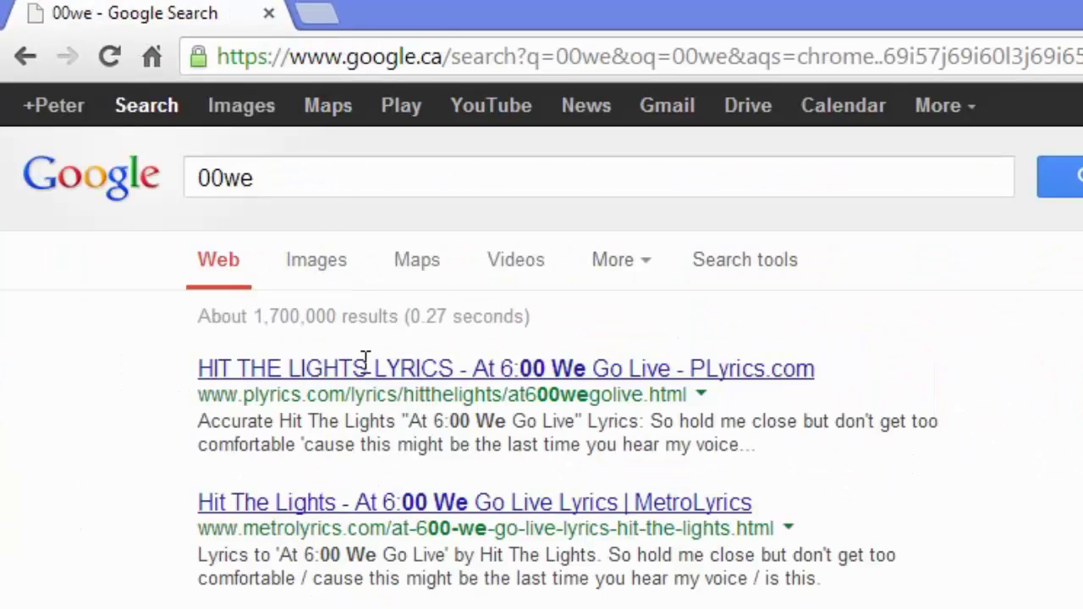
left_click(314, 56)
type("000webhost.com")
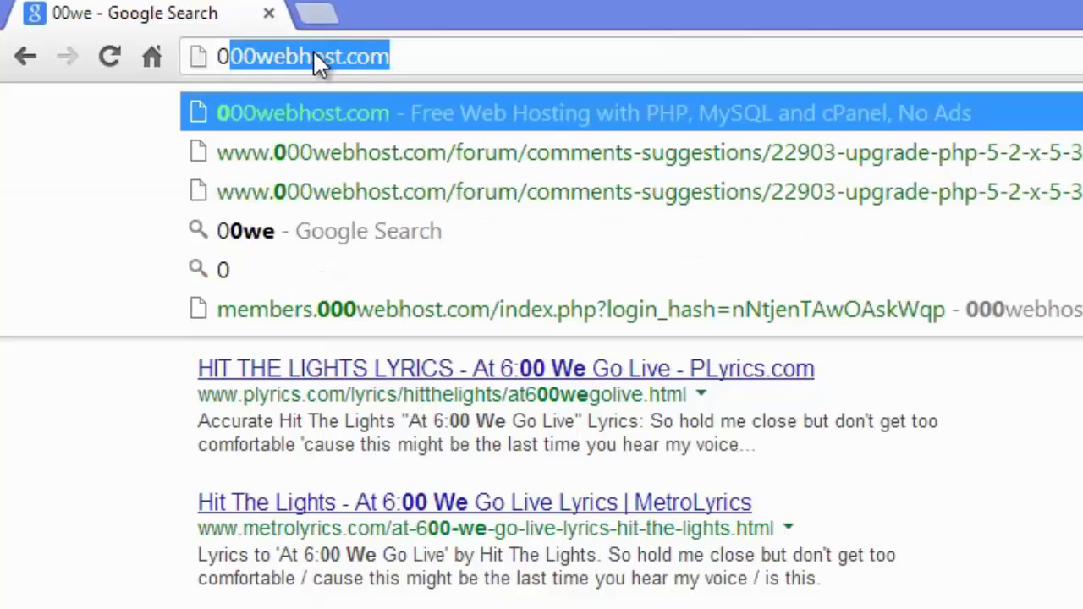
key("Return")
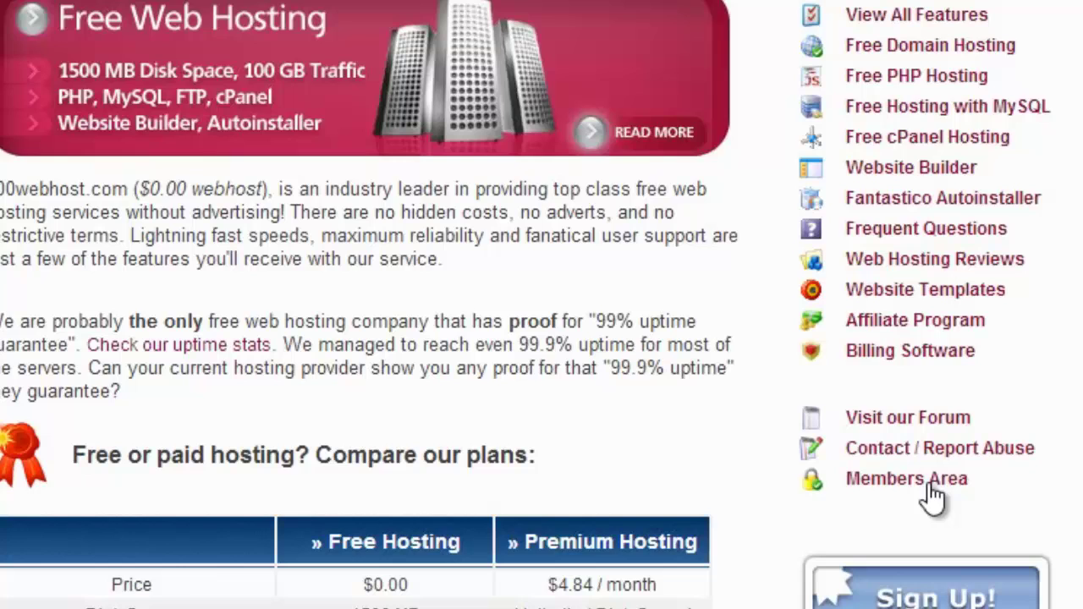
On the Members Area login, fill in the saved account e-mail and the password.
left_click(926, 484)
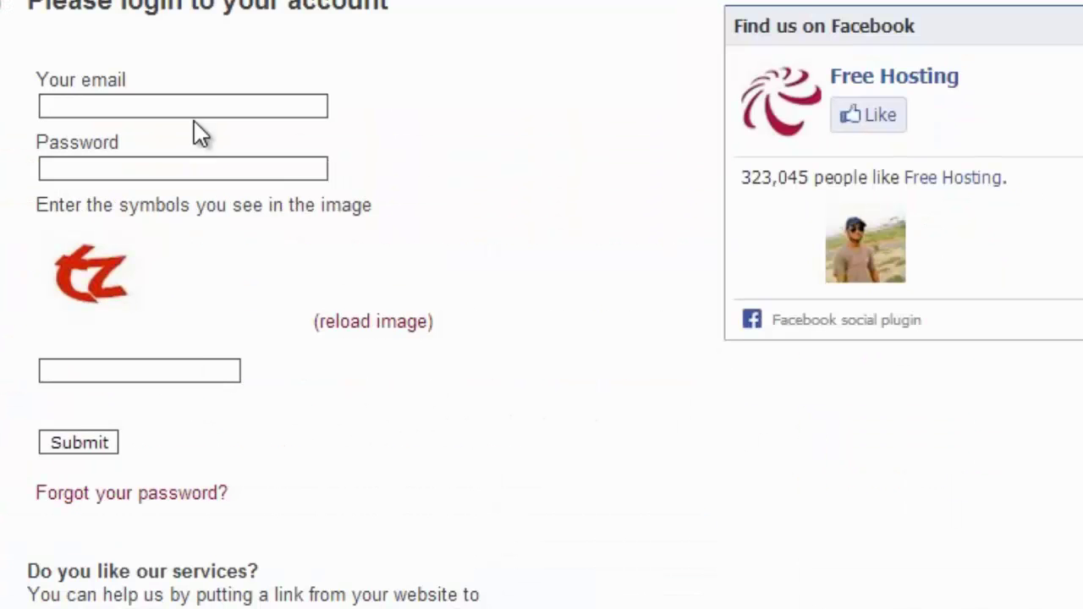
left_click(212, 107)
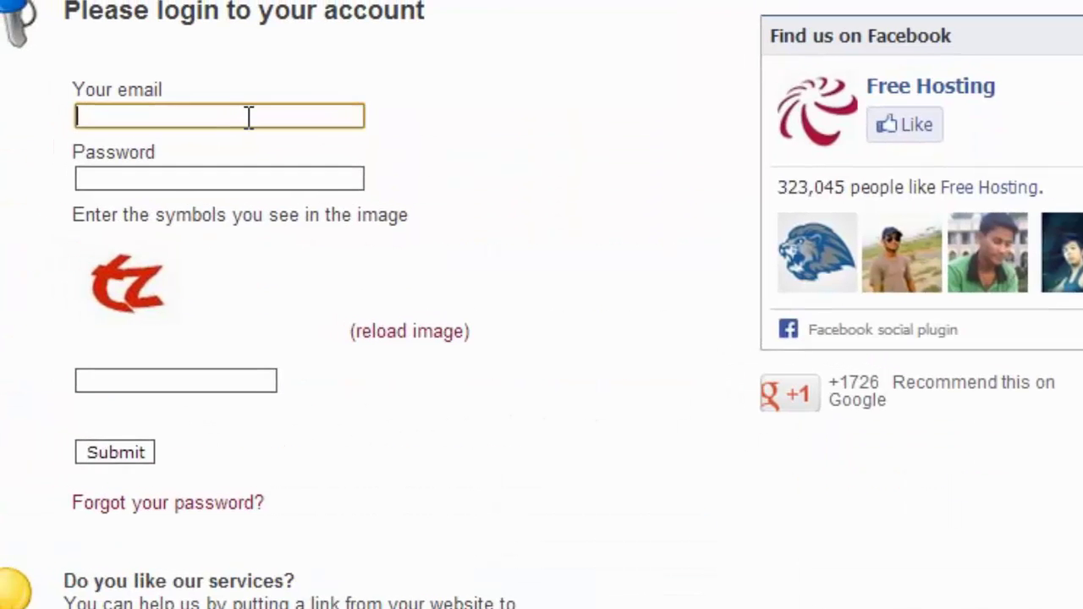
scroll(292, 129, "down", 1)
scroll(281, 126, "up", 1)
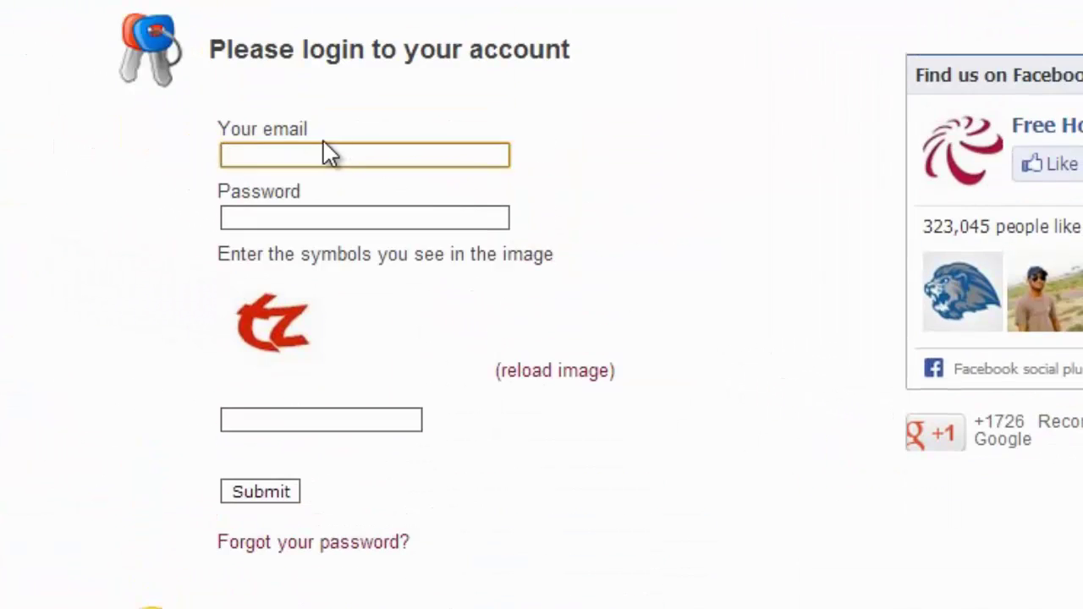
type("coding")
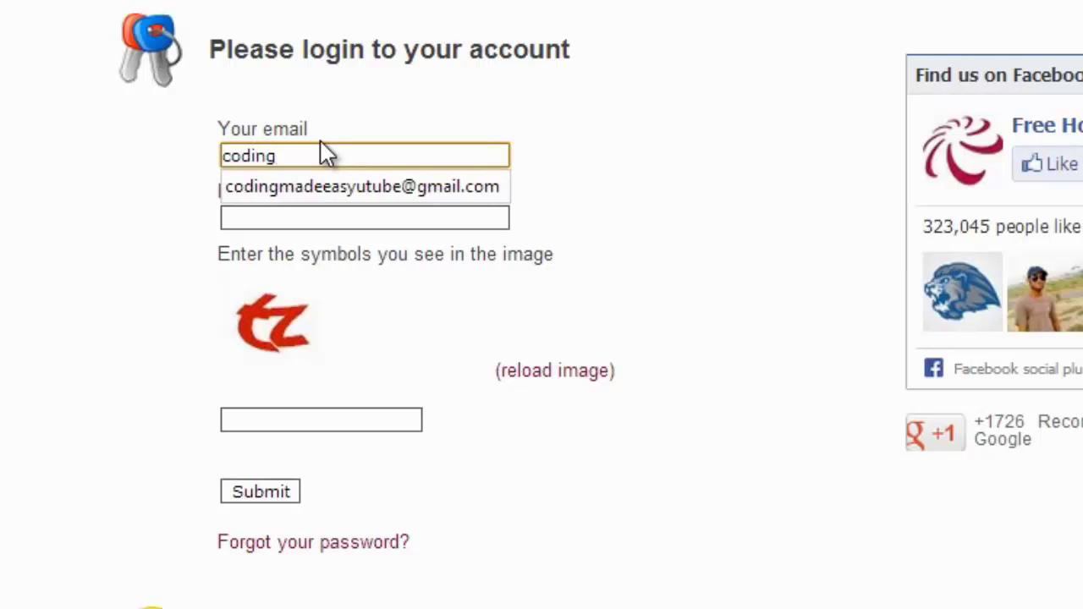
key("Down")
key("Return")
key("Tab")
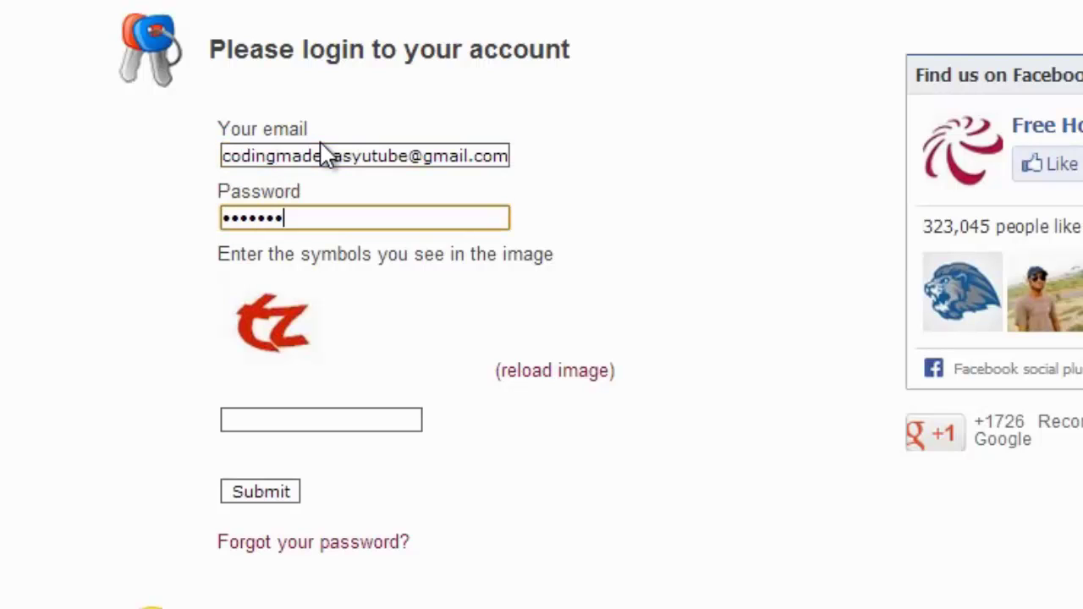
type("*")
key("Tab")
key("Tab")
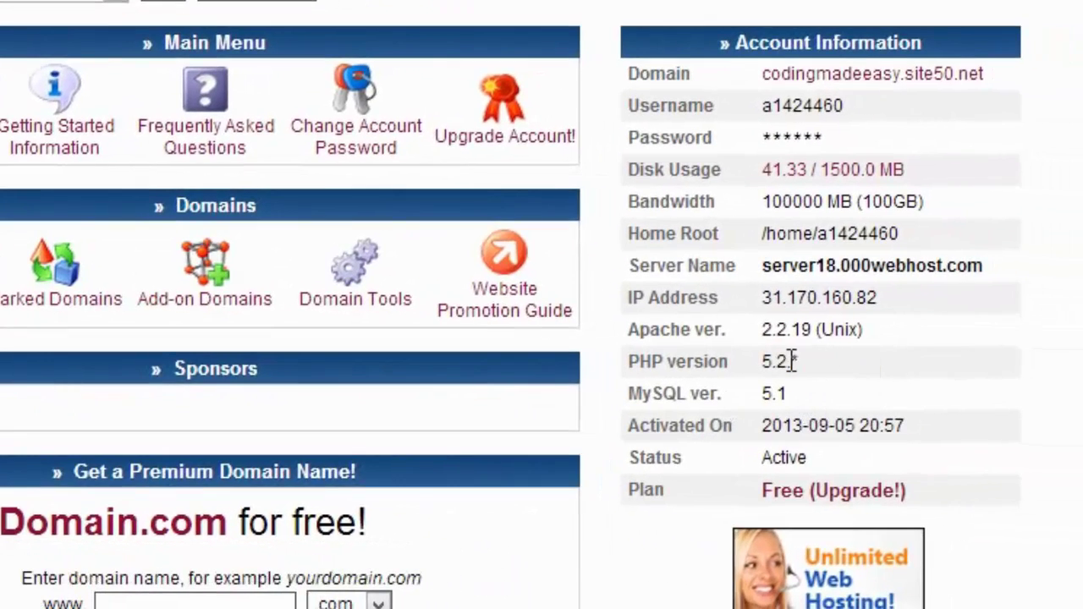
Highlight the PHP version 5.2.* row in the cPanel account information.
triple_click(791, 361)
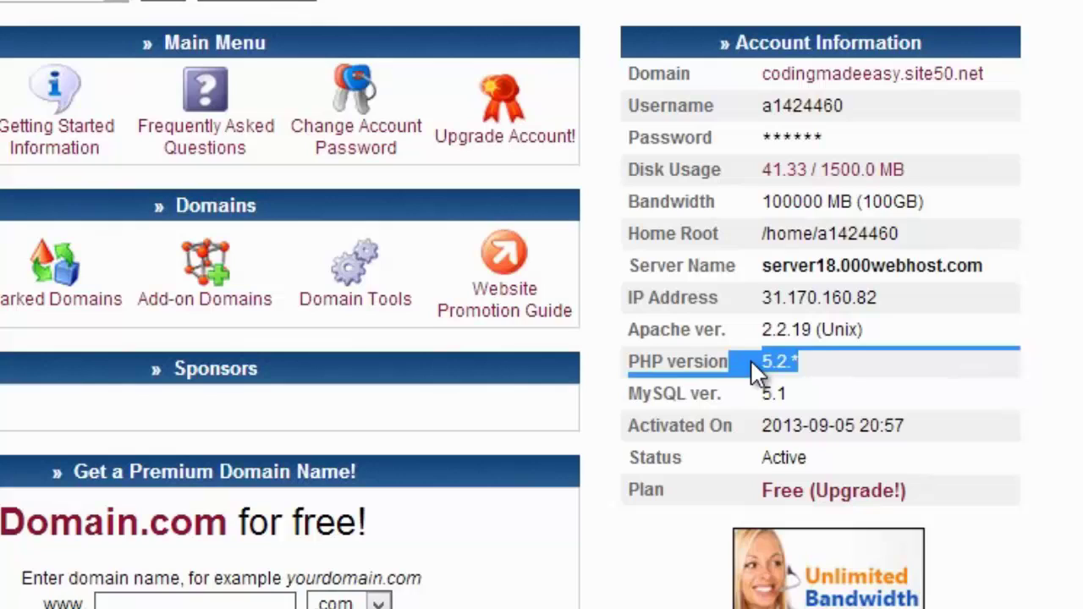
left_click(796, 364)
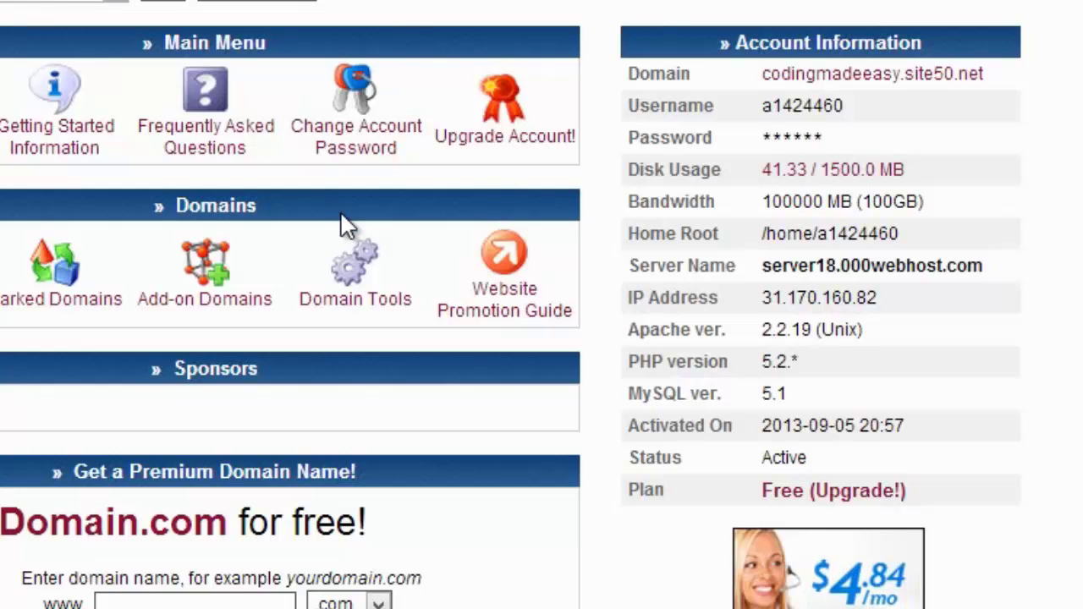
scroll(341, 216, "down", 4)
scroll(339, 239, "up", 5)
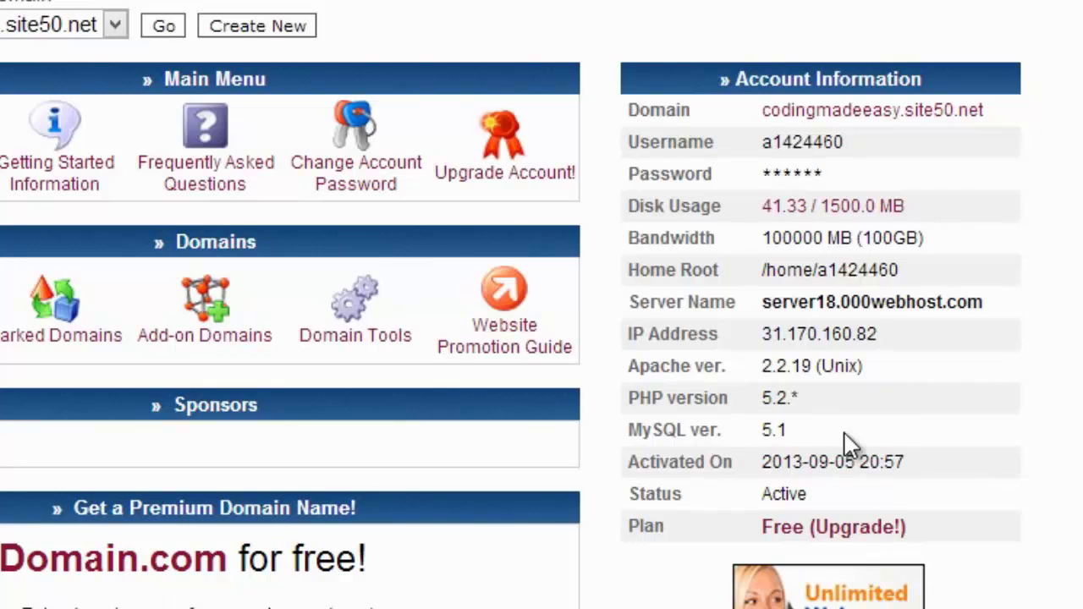
left_click_drag(817, 396, 692, 406)
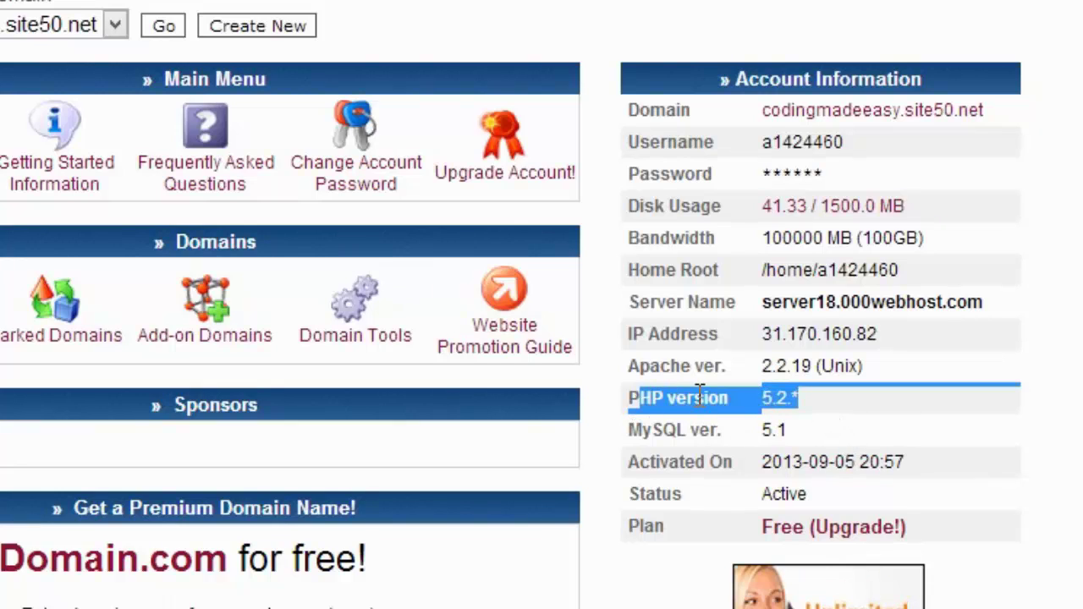
left_click(805, 397)
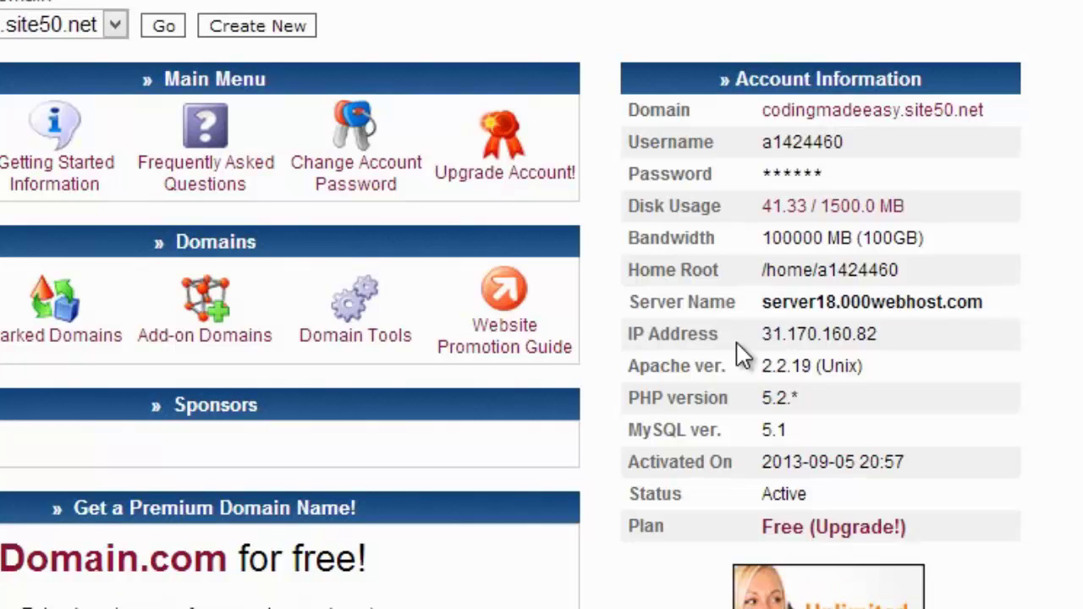
left_click_drag(820, 394, 762, 396)
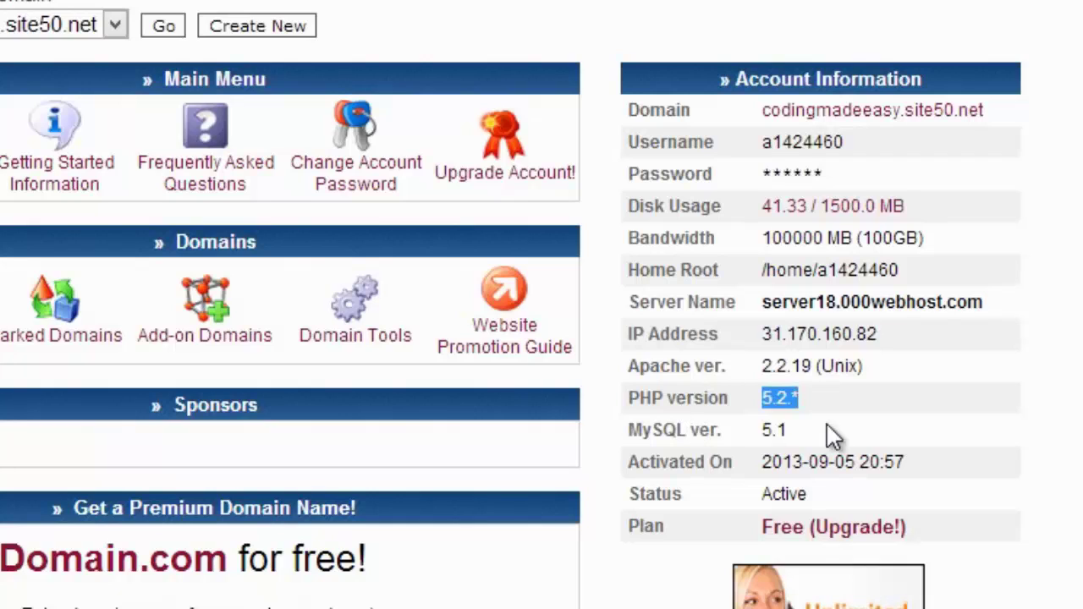
left_click_drag(865, 401, 758, 403)
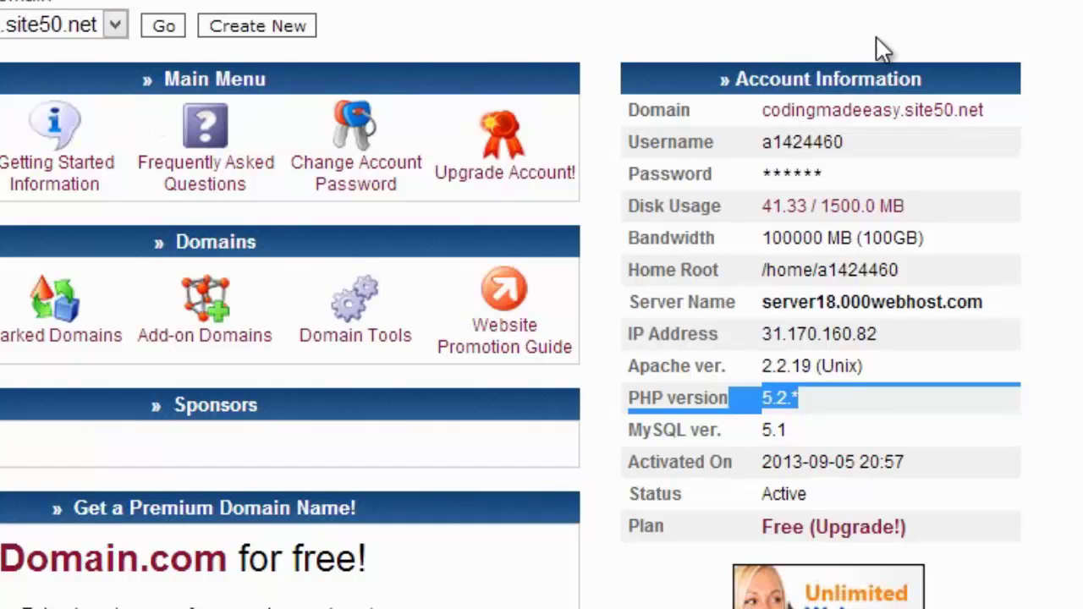
Open the domain's Joomla 2.5.14 installer in a new tab and return to cPanel.
left_click(894, 112)
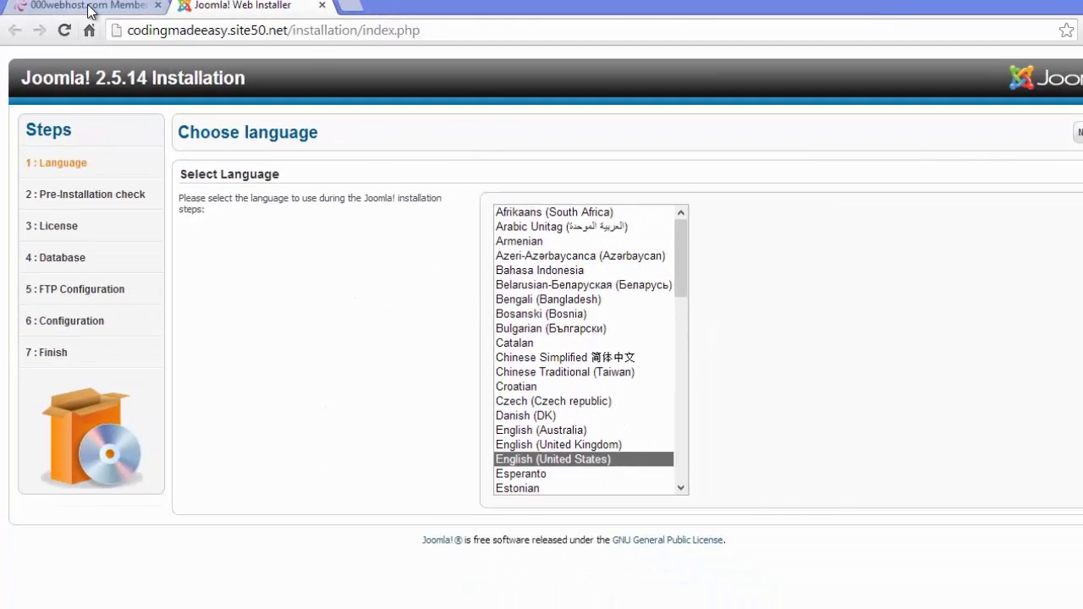
left_click(90, 6)
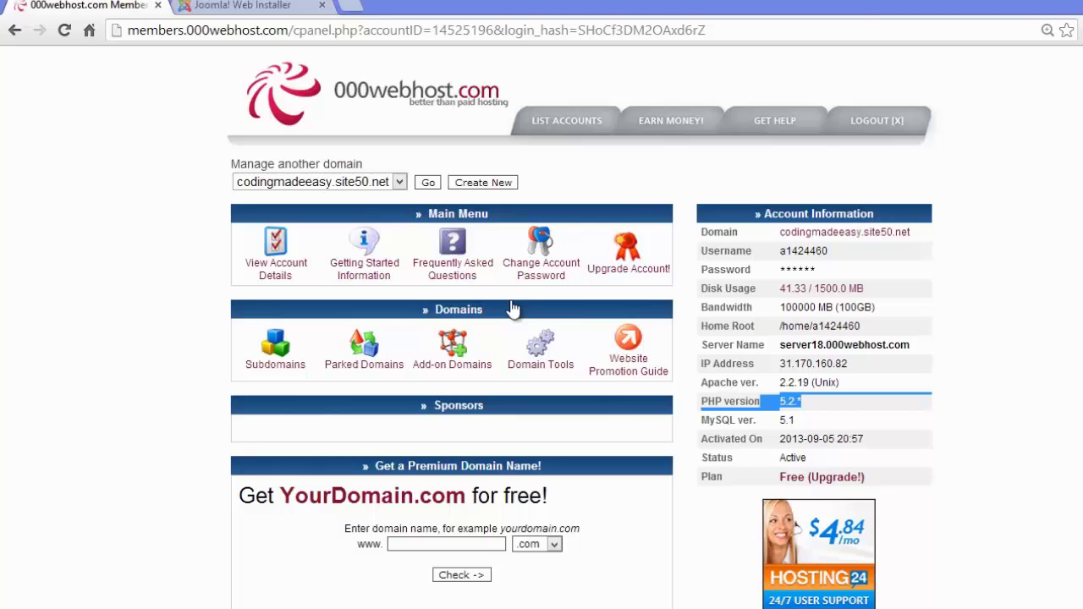
left_click(814, 403)
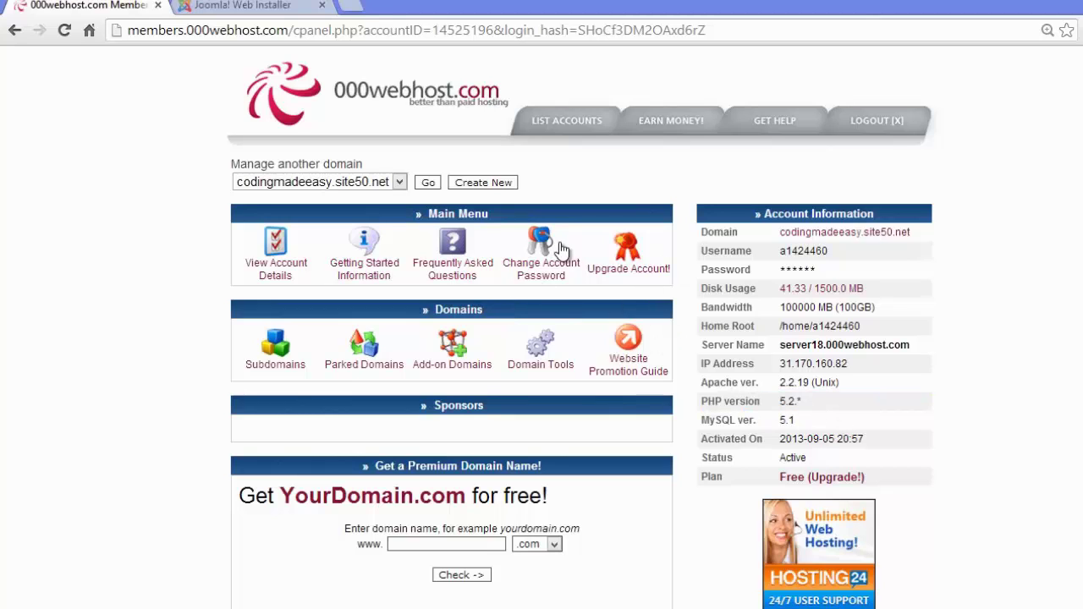
Load 1freehosting.com in a new browser tab.
left_click(351, 6)
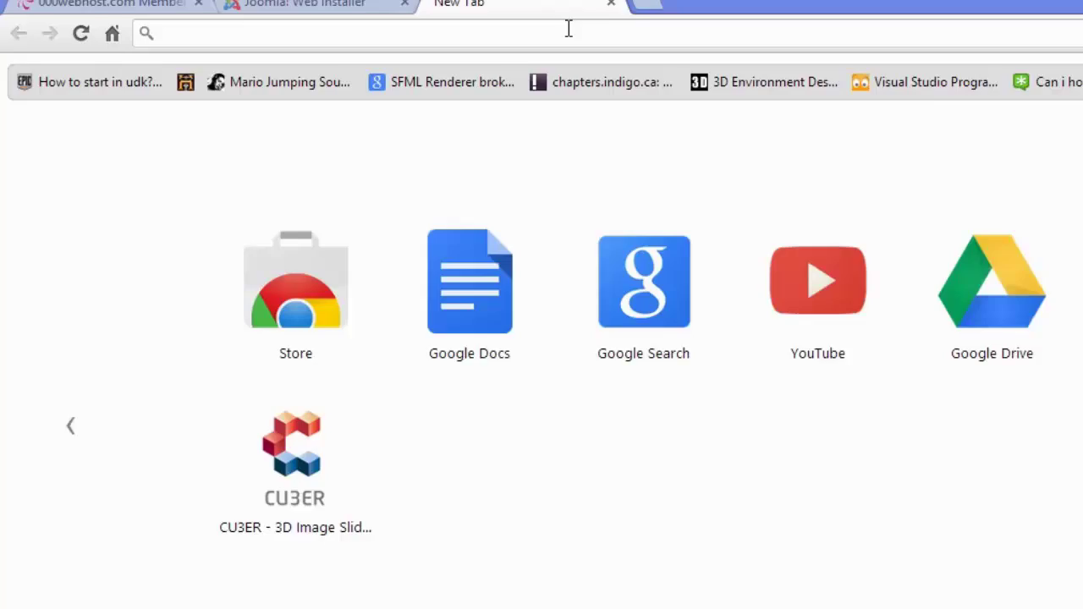
type("joo")
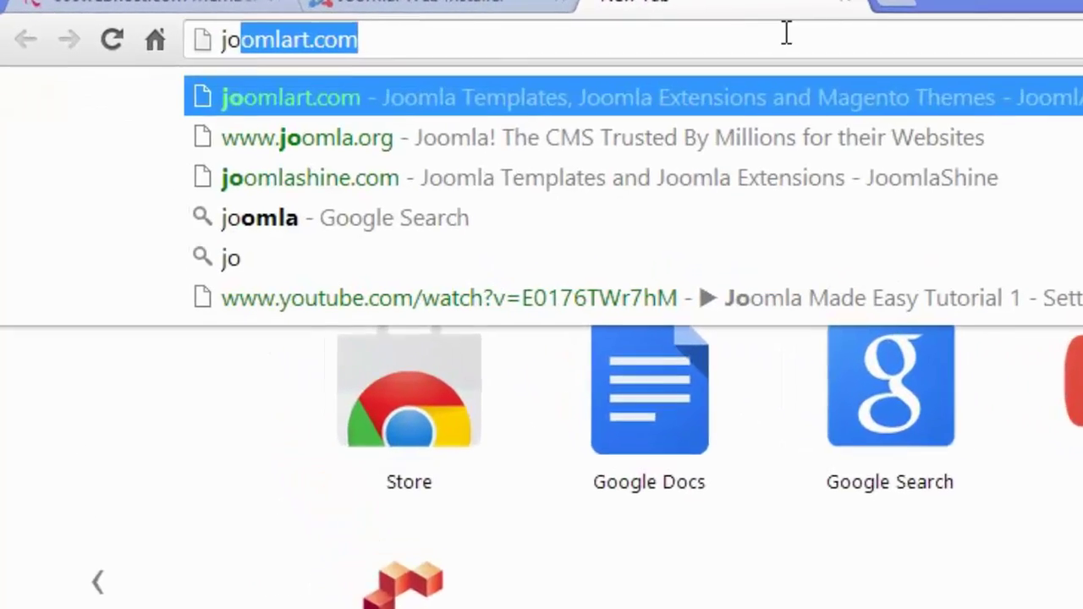
key("BackSpace")
key("BackSpace")
key("BackSpace")
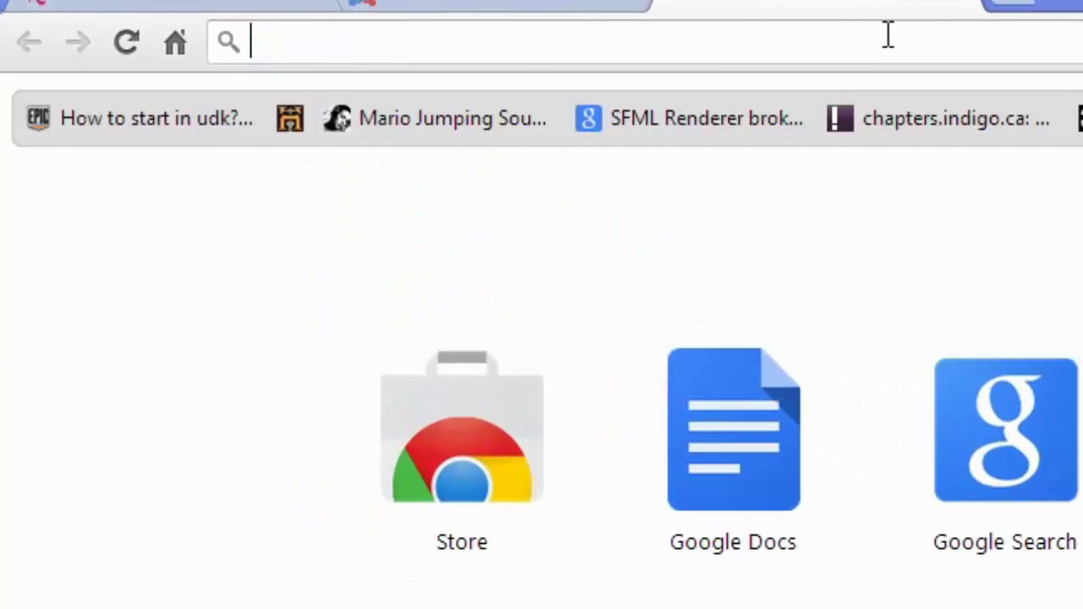
type("1")
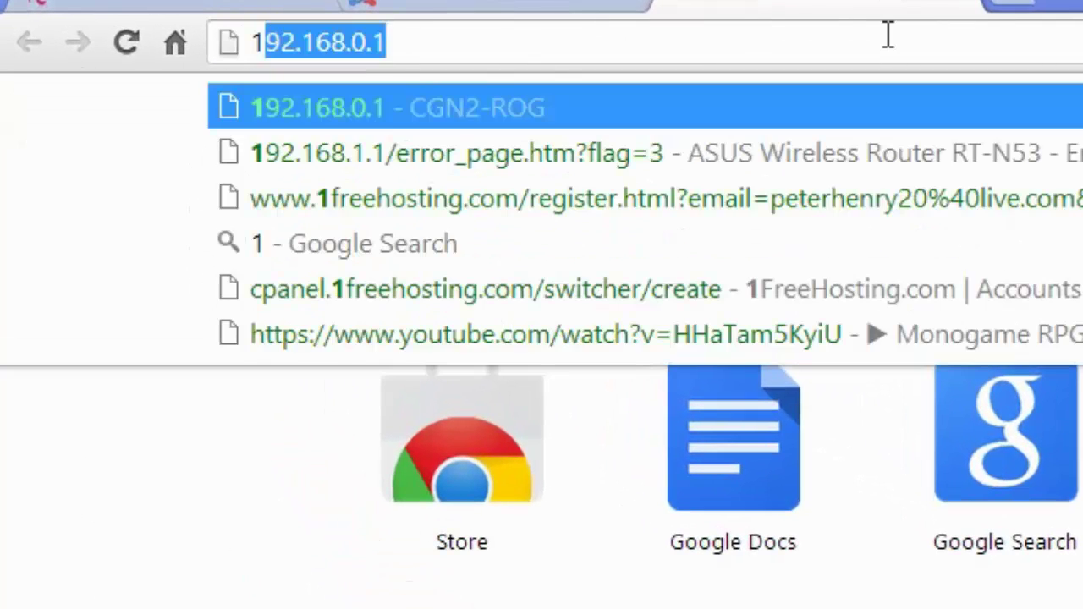
type("freehosting.com")
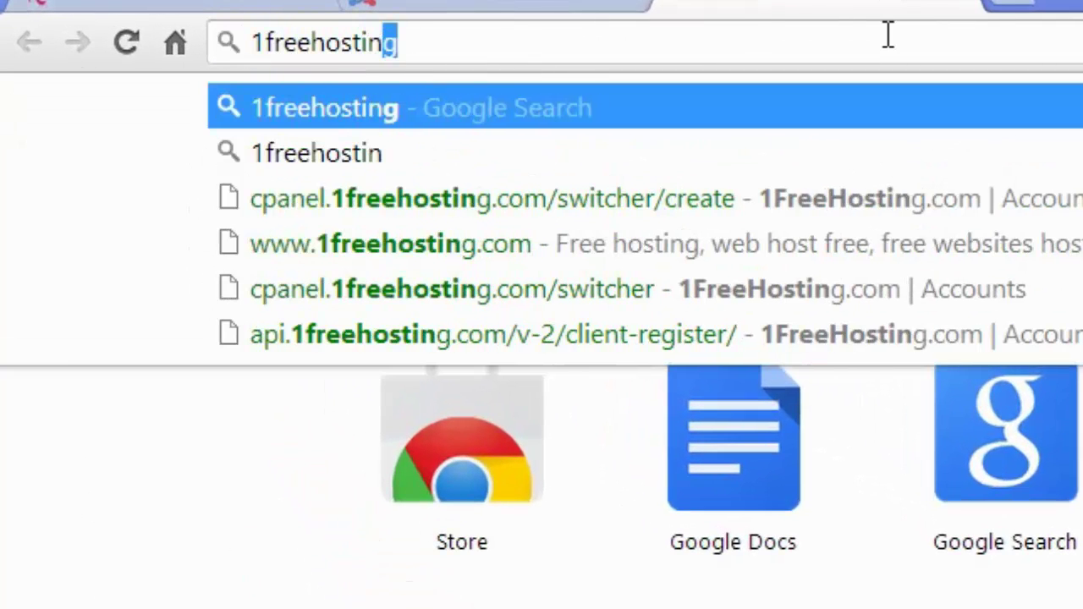
key("Return")
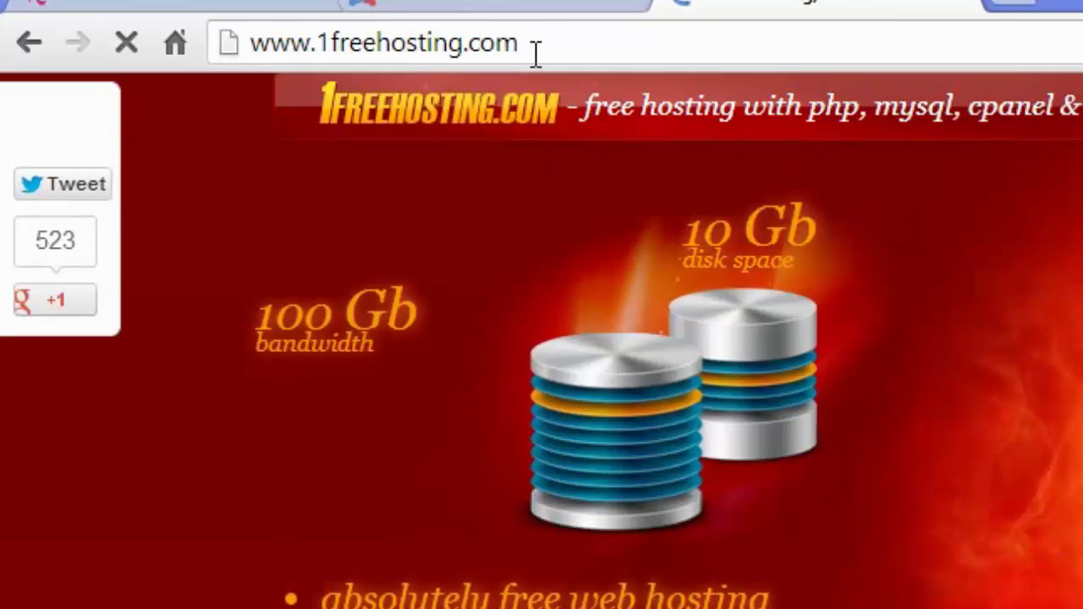
Replace the 1freehosting.com address with joomla.org.
left_click_drag(553, 38, 269, 43)
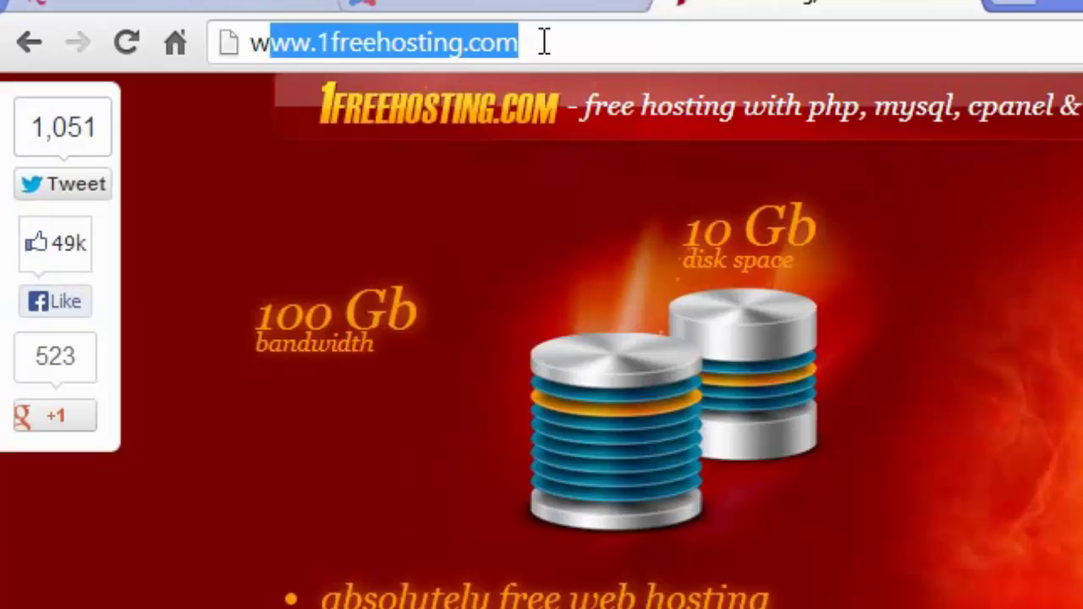
left_click(544, 42)
left_click_drag(547, 43, 247, 44)
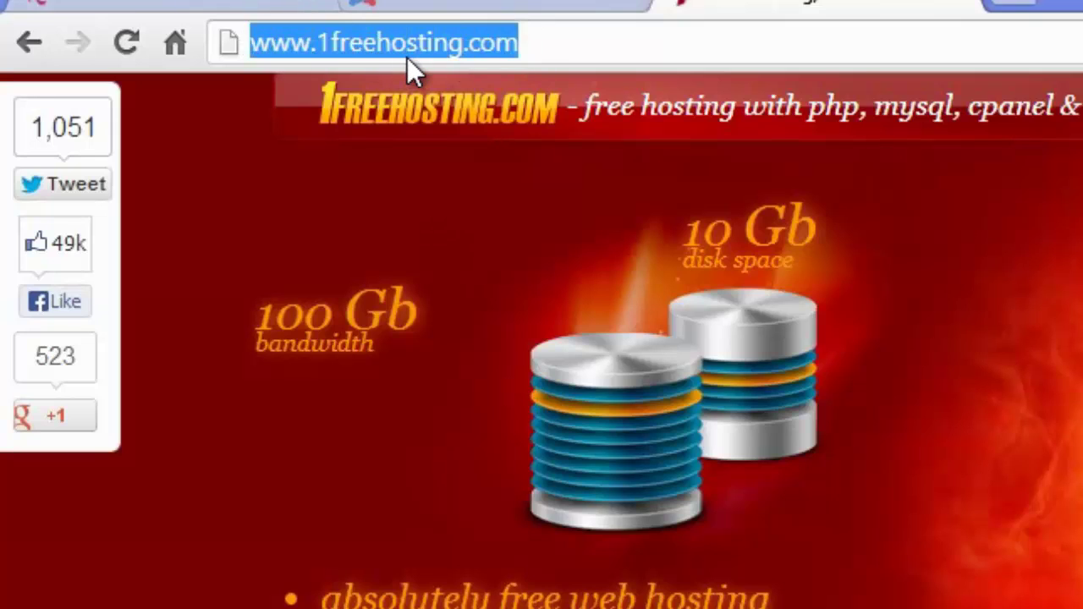
key("BackSpace")
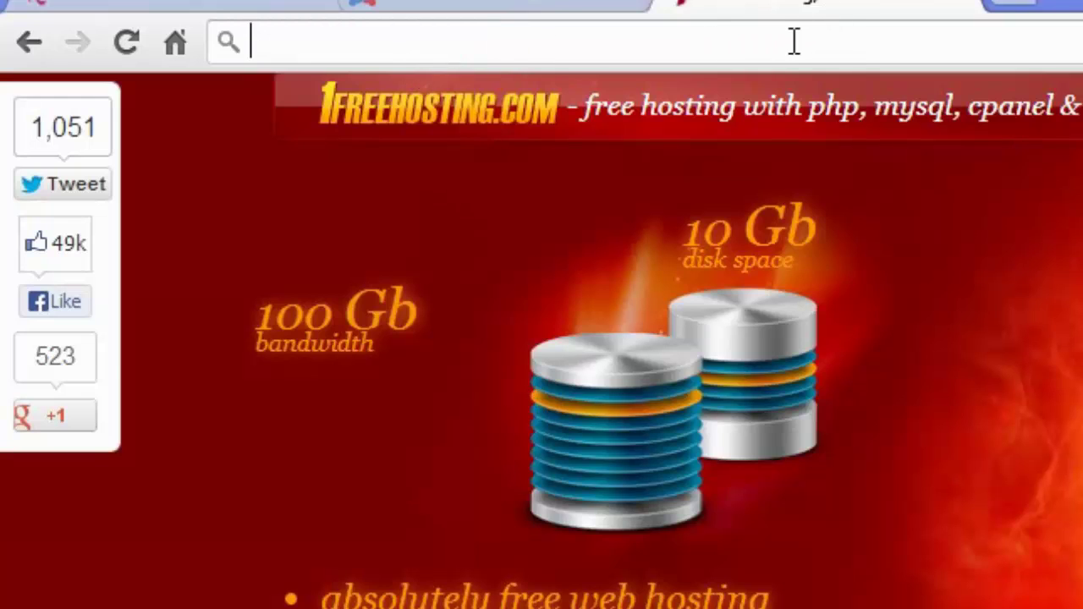
type("jooml")
type("a.org")
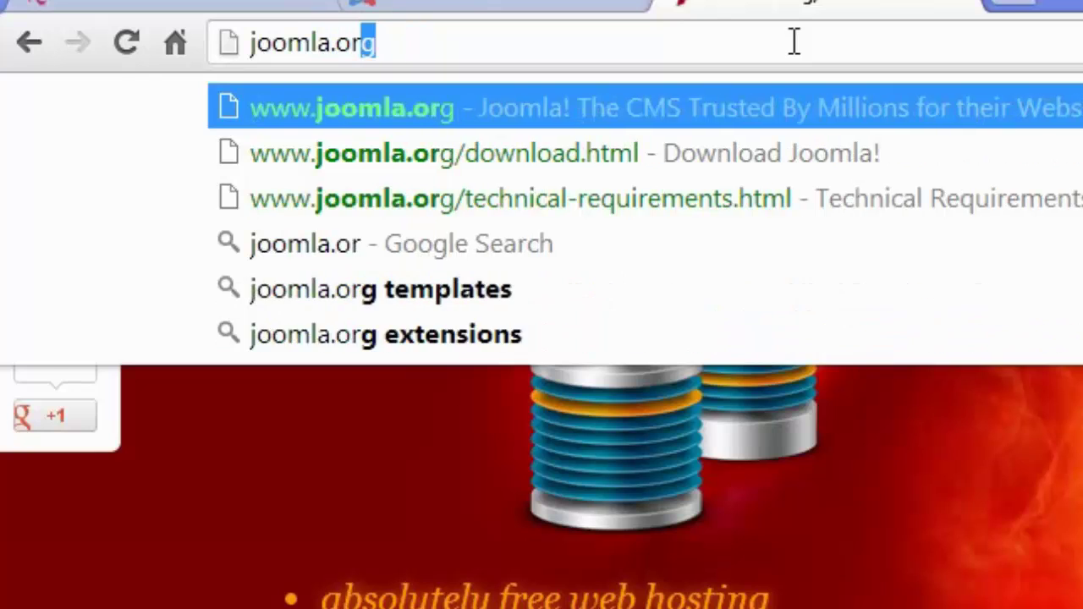
Load joomla.org's download page, briefly checking the installer tab.
key("Return")
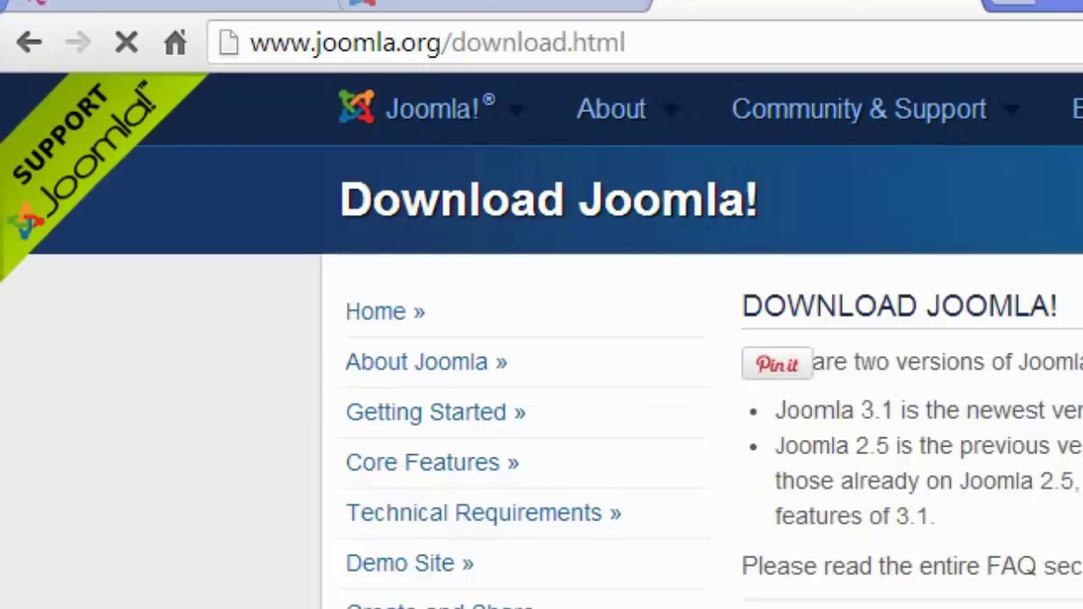
scroll(541, 340, "down", 1)
scroll(542, 339, "down", 5)
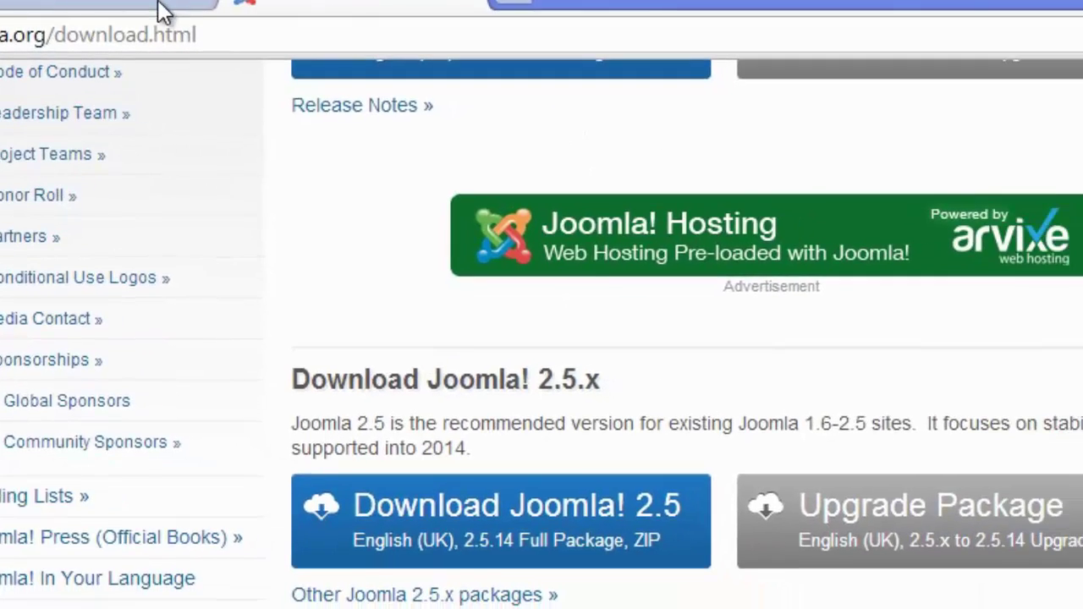
left_click(517, 5)
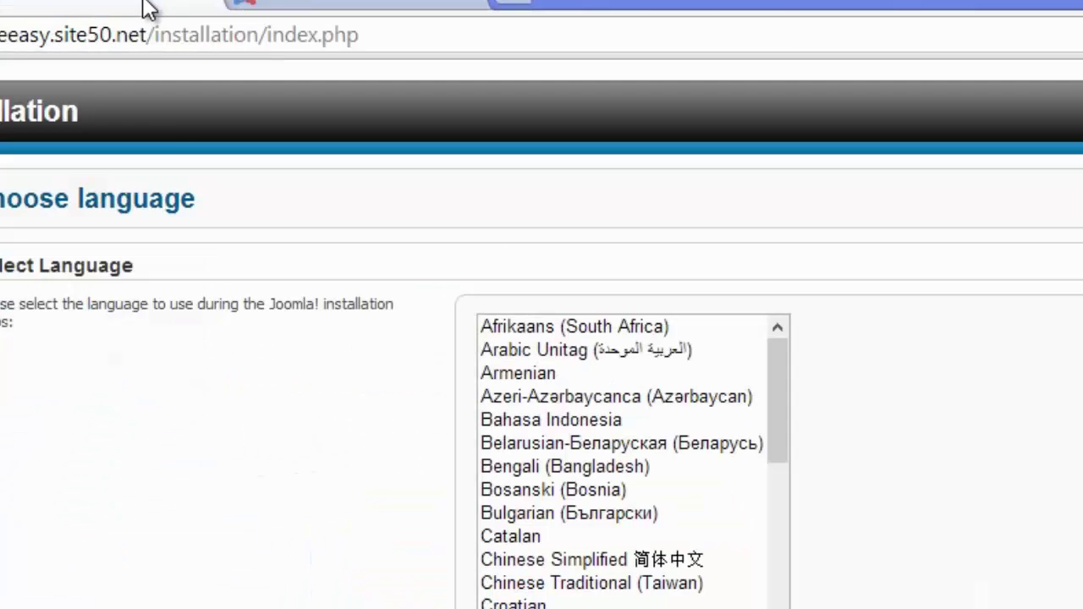
left_click(413, 9)
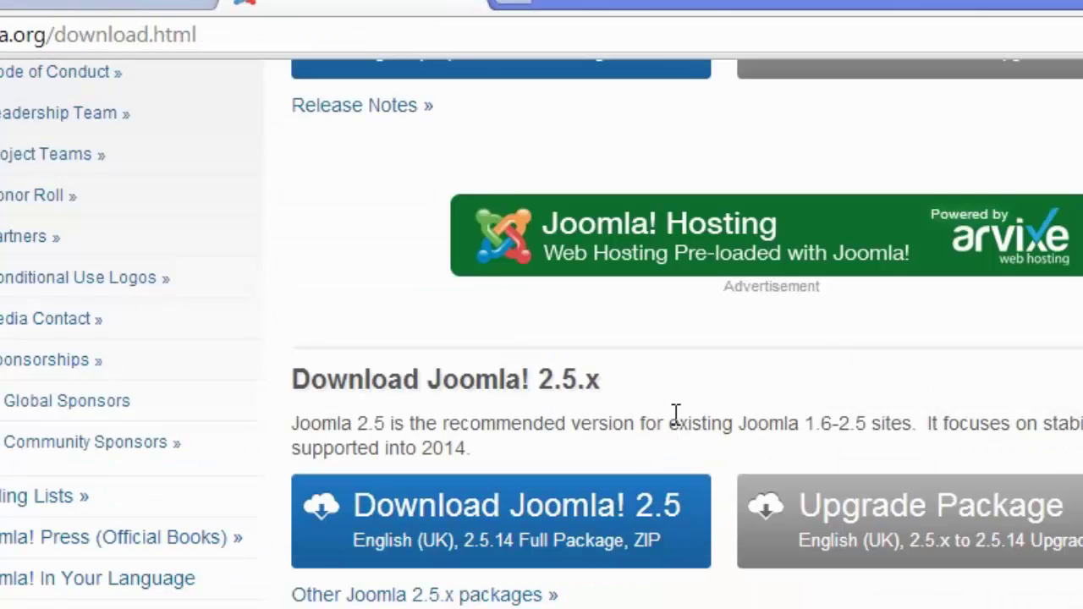
Scroll between the Joomla 3.1 and 2.5.x download sections.
scroll(658, 413, "down", 1)
scroll(656, 404, "up", 5)
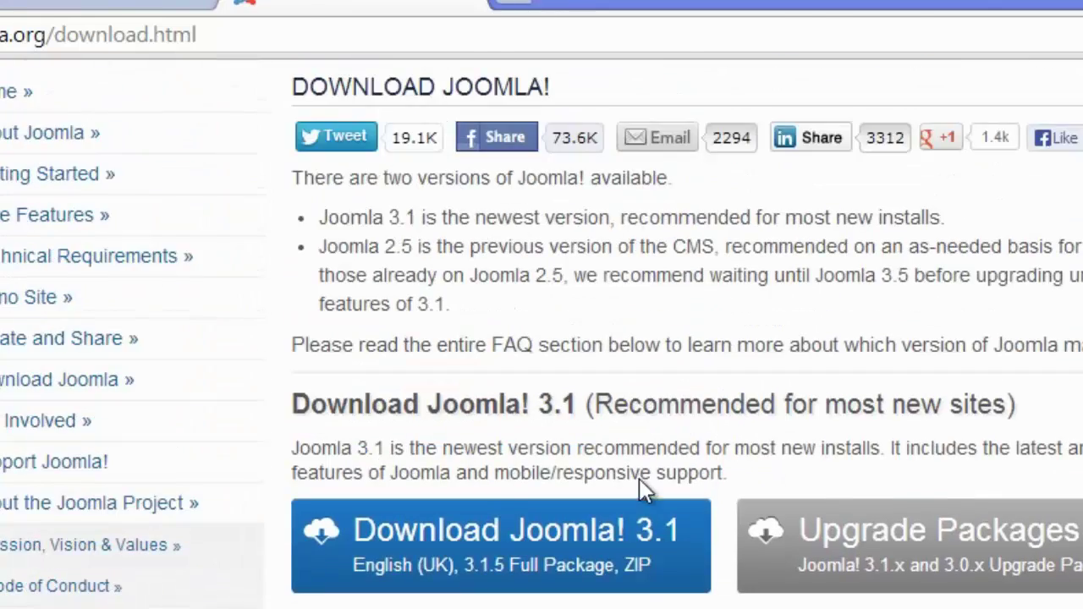
scroll(648, 508, "down", 3)
scroll(636, 593, "down", 3)
scroll(531, 587, "up", 2)
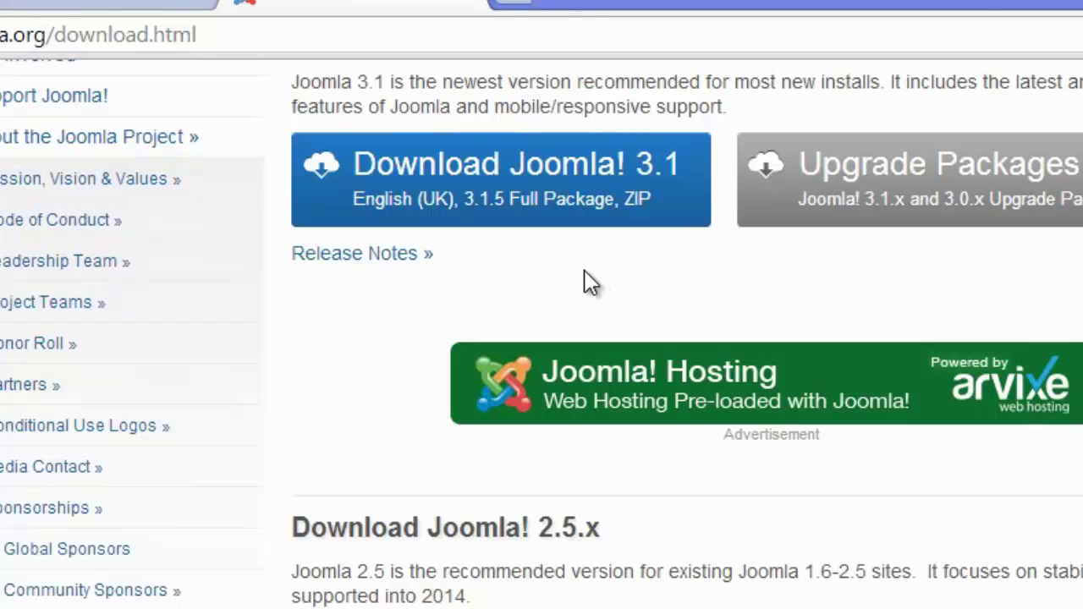
scroll(558, 245, "up", 1)
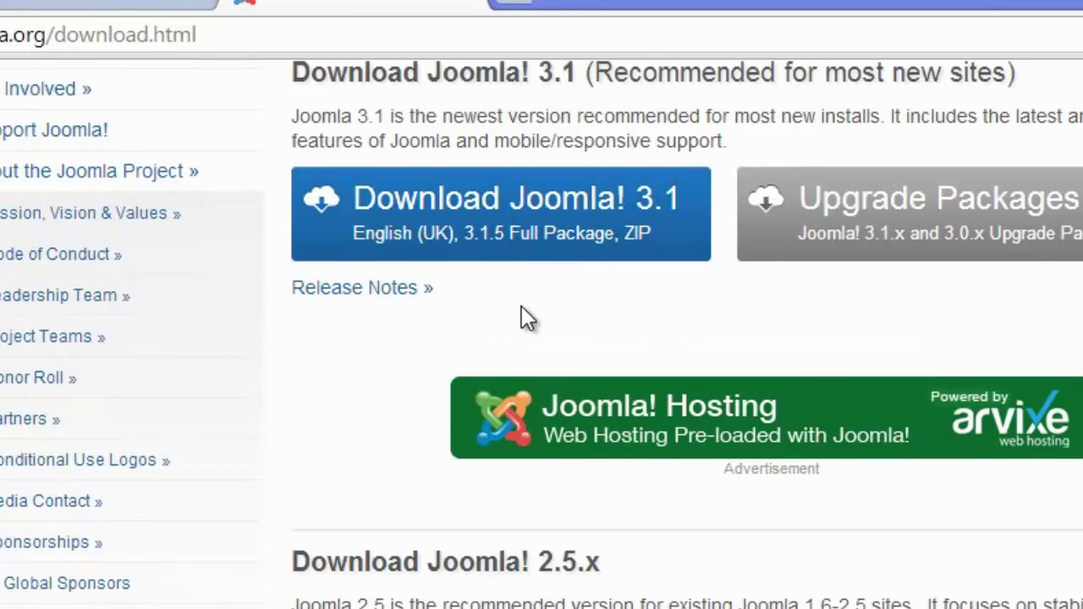
scroll(239, 139, "up", 1)
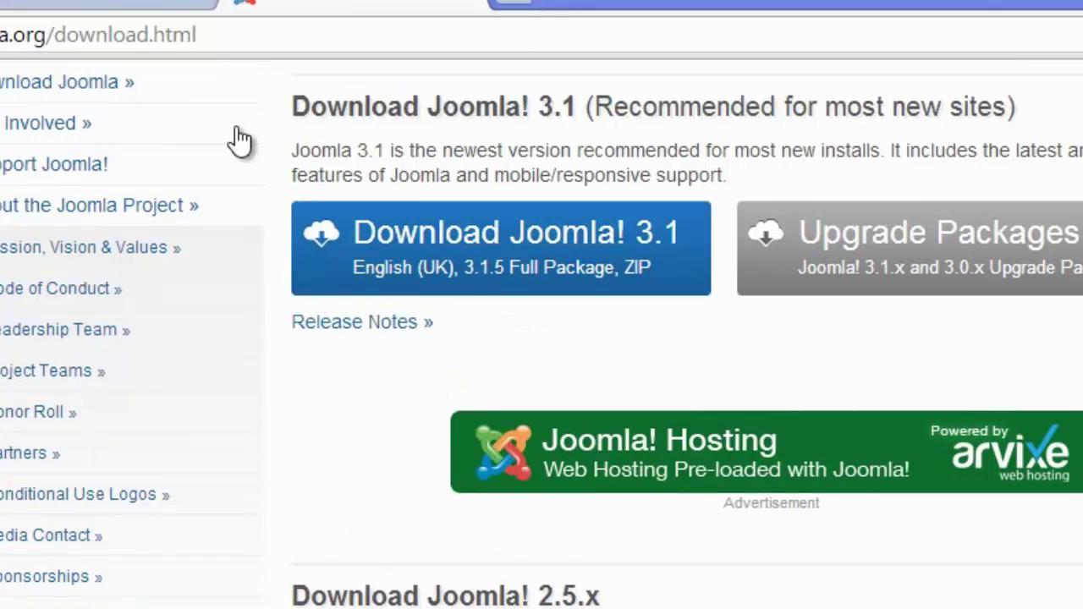
scroll(500, 254, "up", 5)
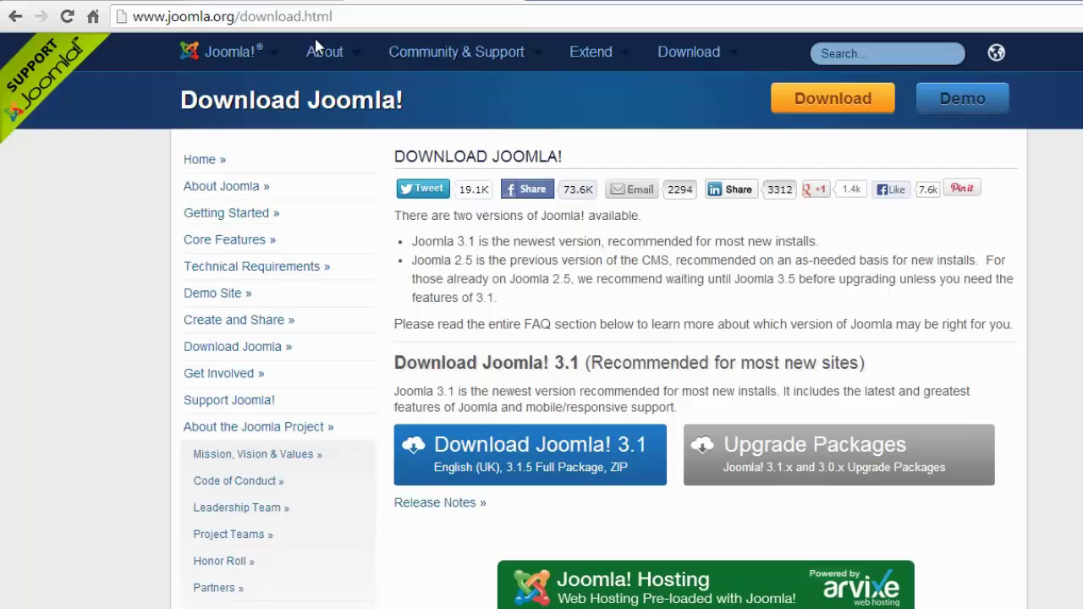
Glance at the installer tab again, then re-scroll the download package list.
left_click(244, 2)
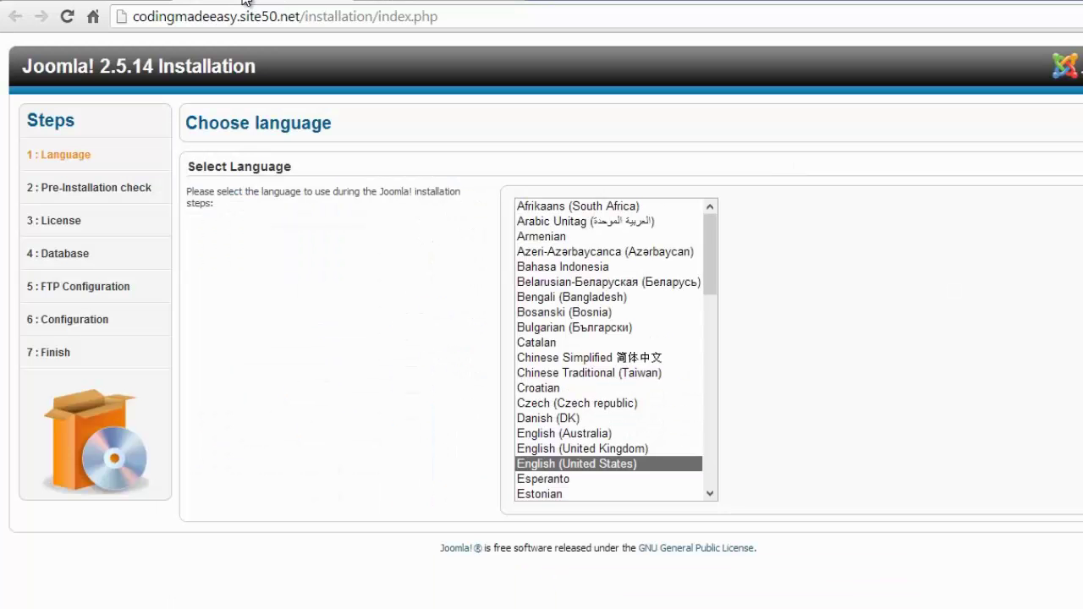
left_click(392, 2)
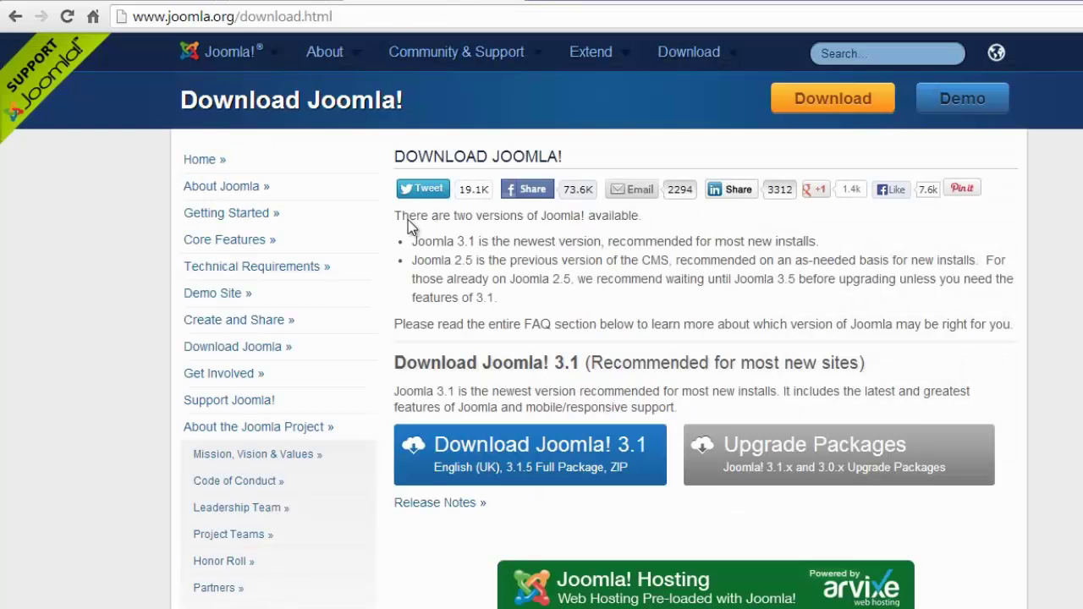
scroll(556, 491, "down", 5)
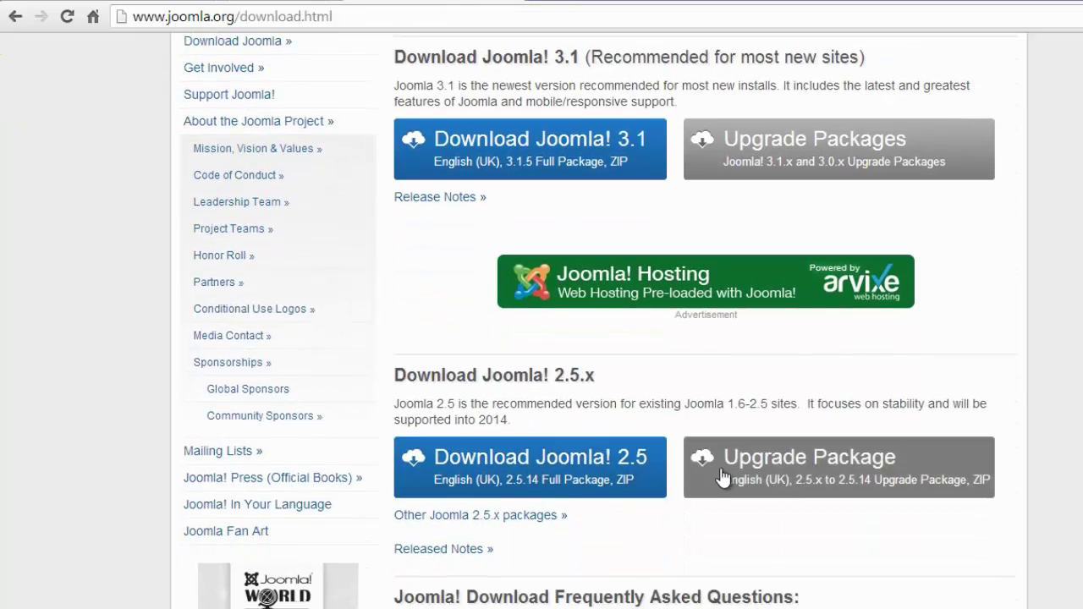
scroll(600, 496, "down", 2)
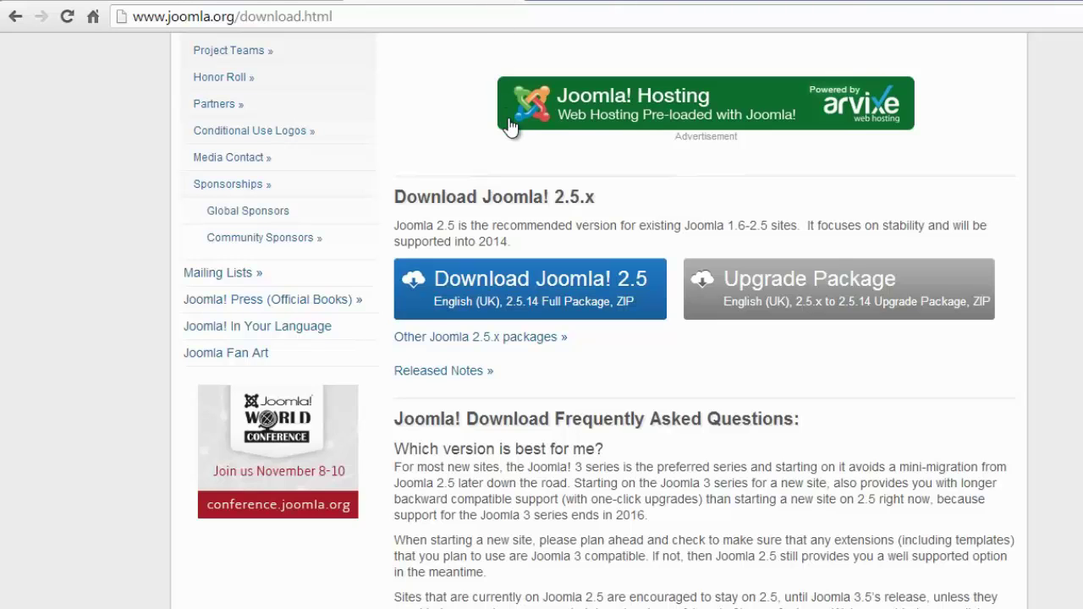
scroll(474, 173, "up", 2)
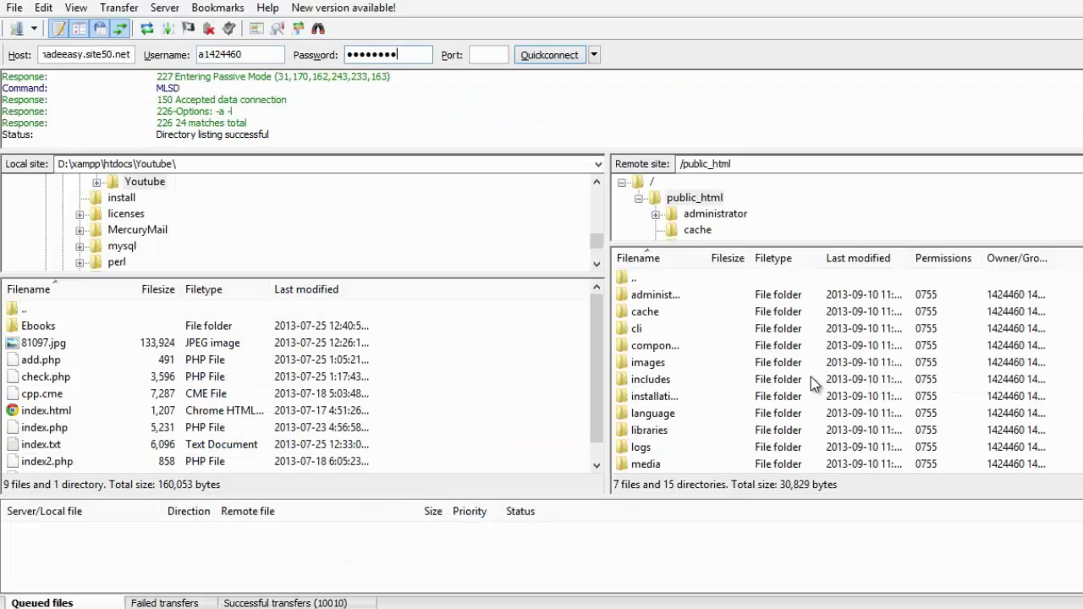
Select the administrator folder in FileZilla's remote public_html and scroll the uploaded Joomla files.
left_click(692, 299)
scroll(682, 453, "down", 3)
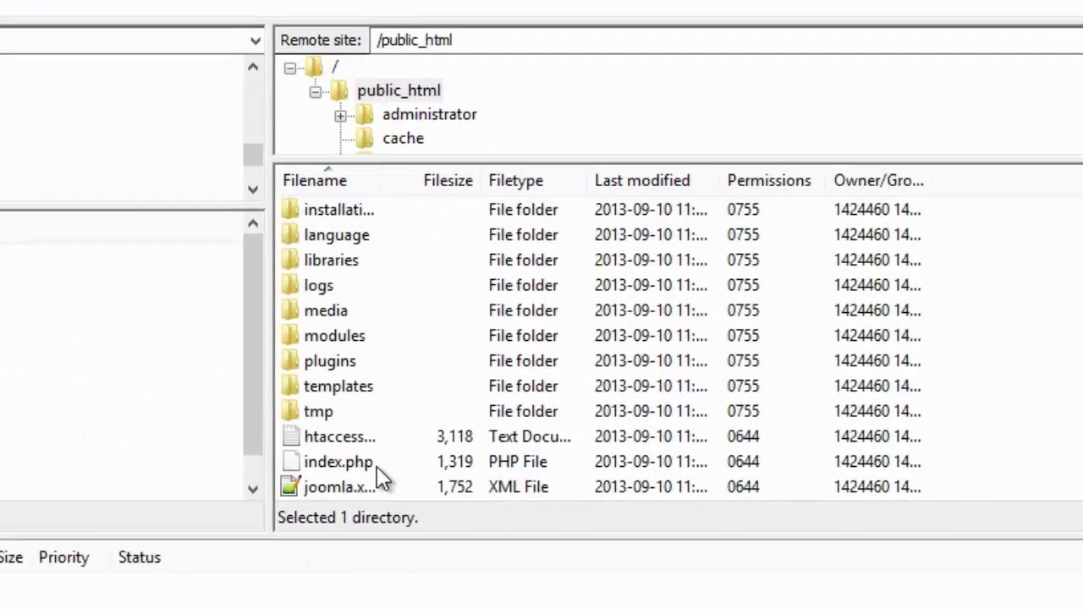
scroll(330, 495, "down", 1)
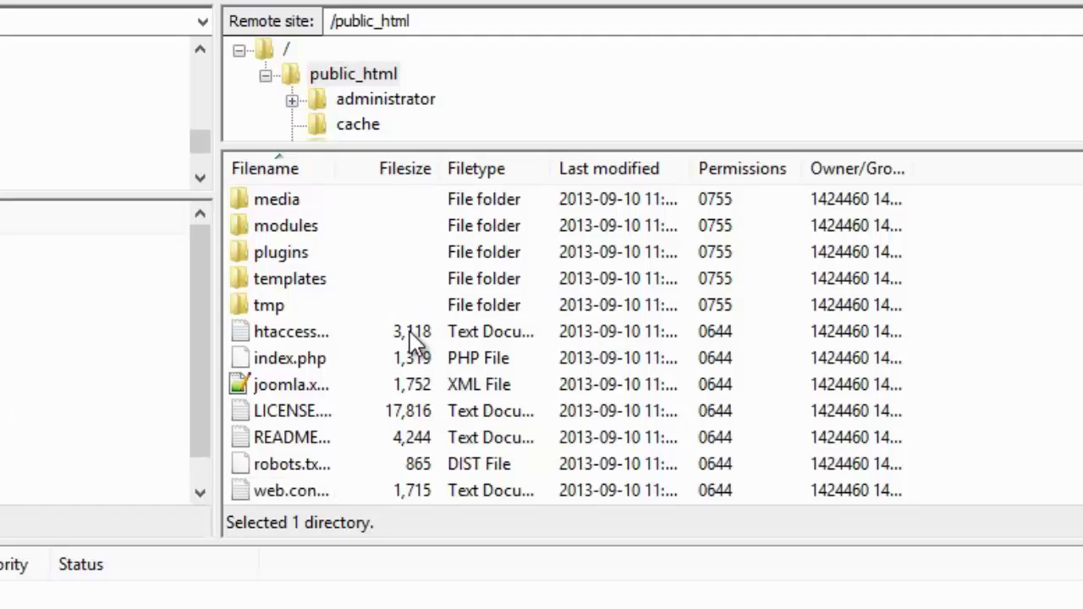
scroll(414, 338, "up", 4)
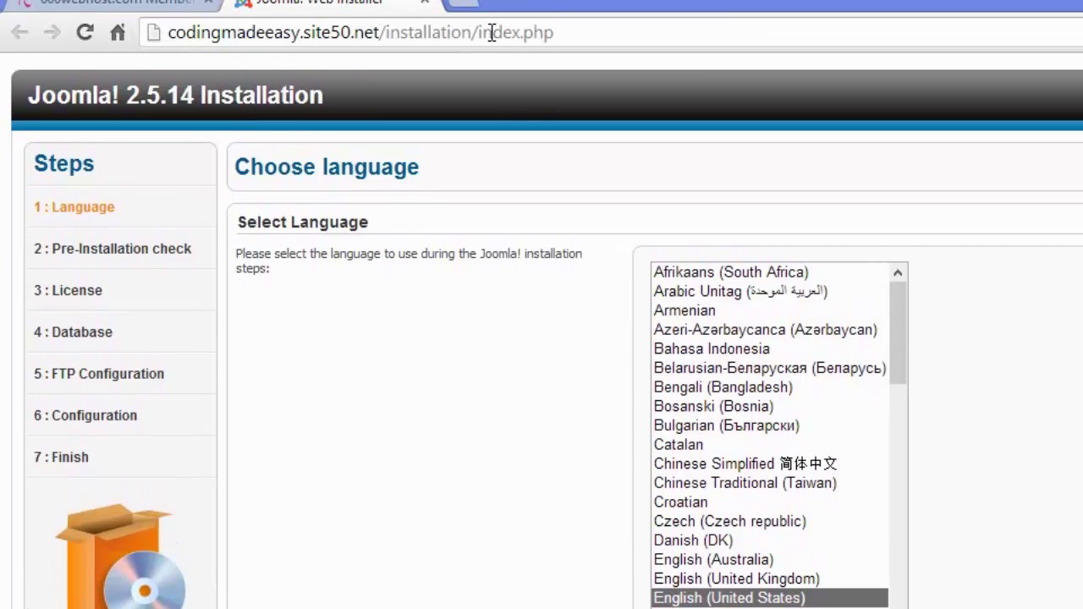
Point out the installation folder in the address and keep English (United States) as language.
left_click_drag(386, 32, 466, 34)
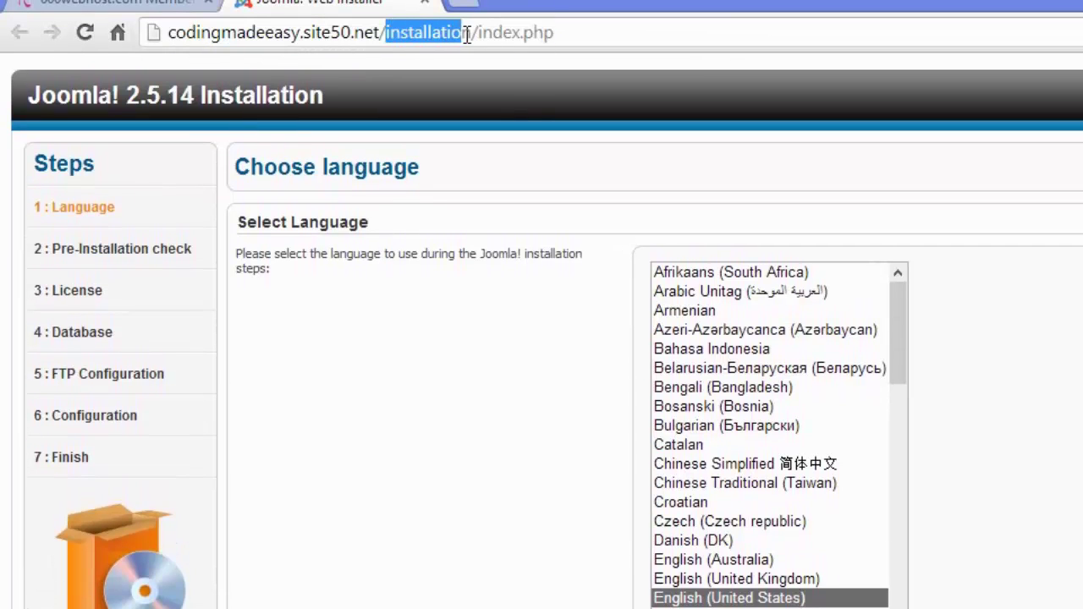
left_click_drag(570, 37, 472, 42)
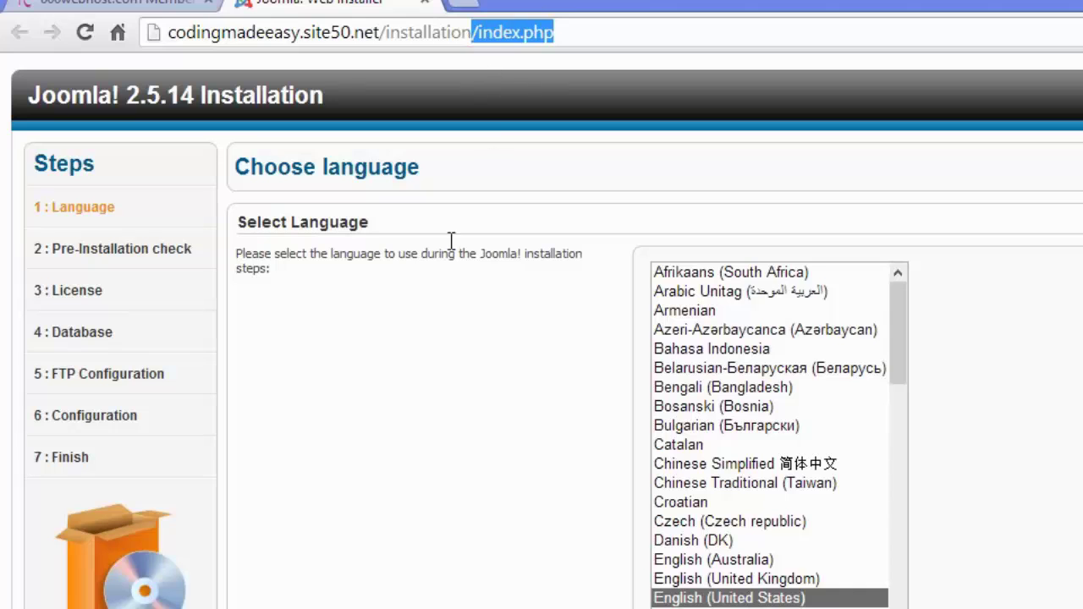
scroll(790, 543, "down", 6)
scroll(787, 539, "up", 6)
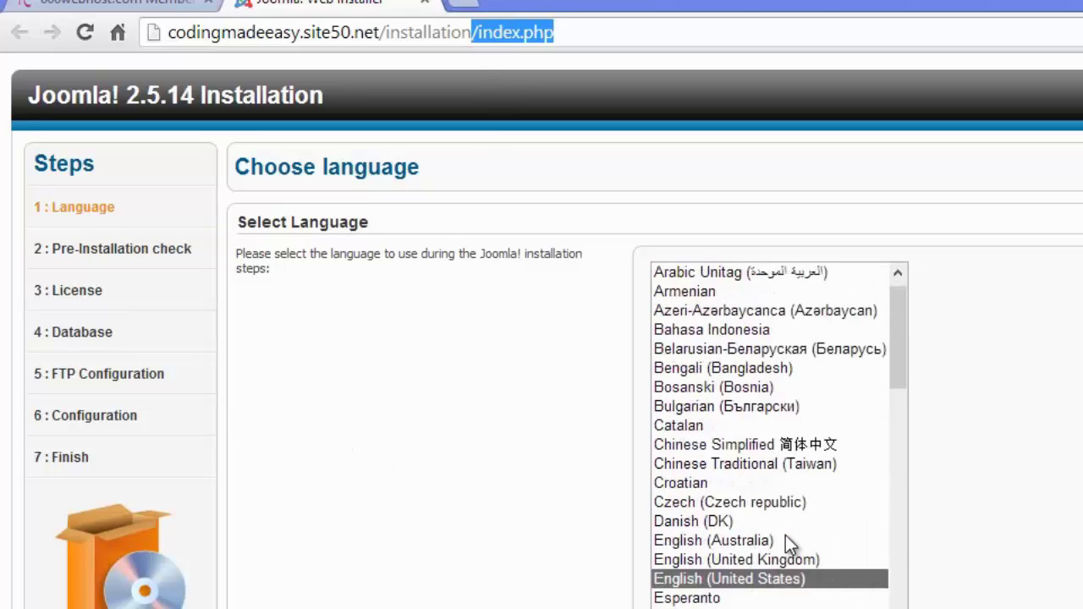
scroll(785, 539, "down", 9)
scroll(783, 542, "up", 8)
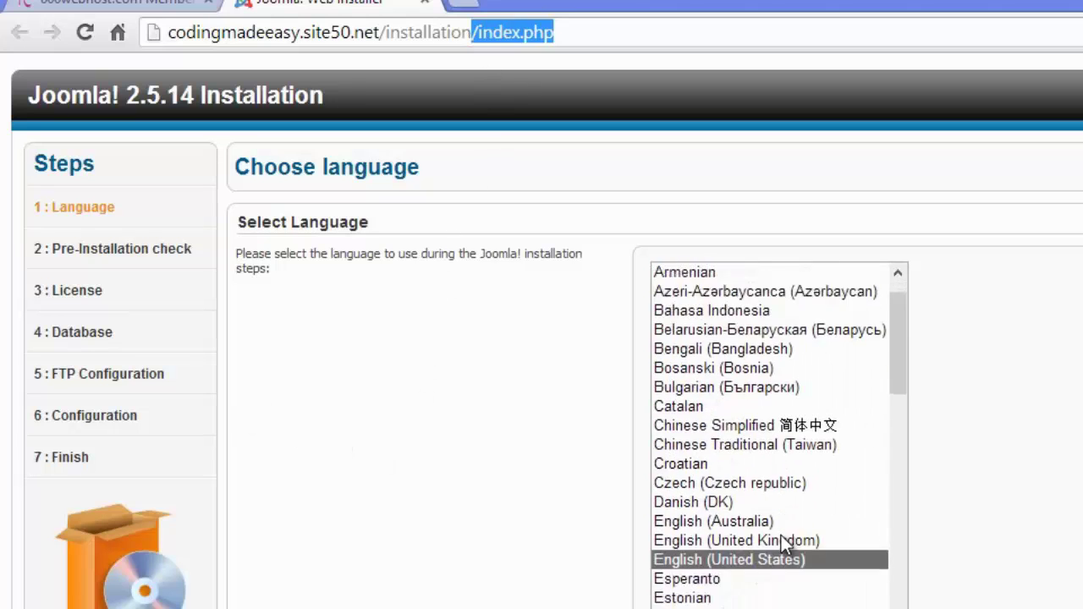
scroll(785, 546, "down", 2)
scroll(781, 535, "up", 3)
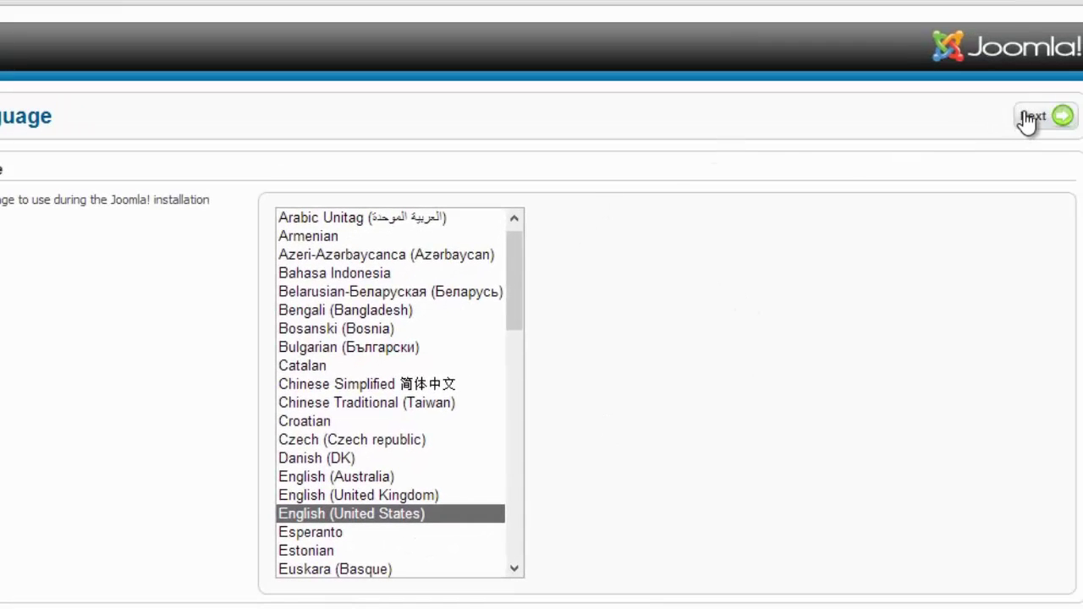
left_click(1054, 124)
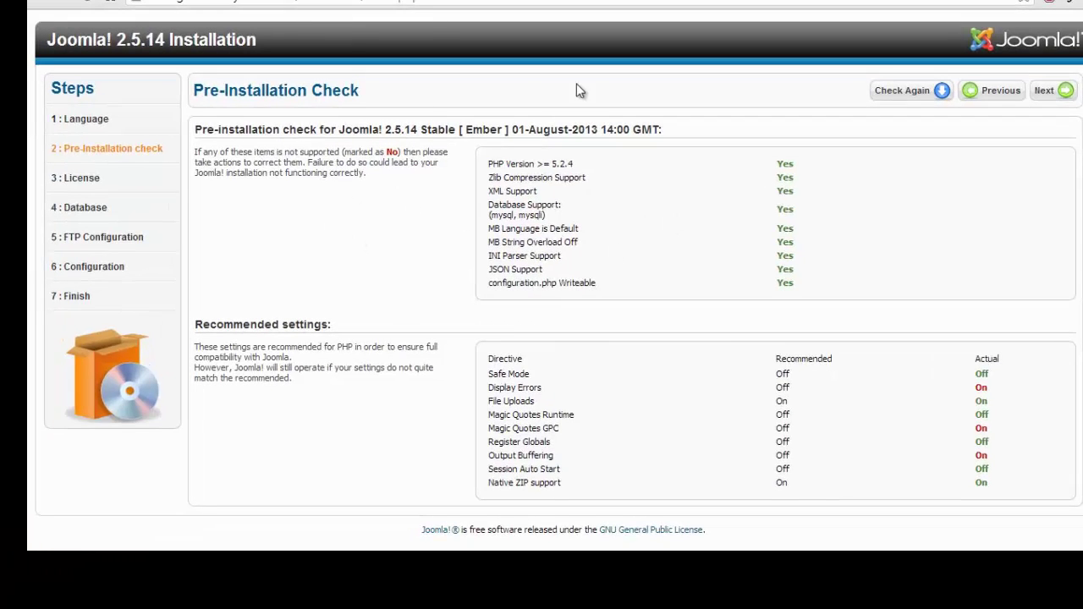
Review the pre-installation check, including configuration.php Writeable, and continue.
left_click_drag(879, 425, 752, 289)
left_click(880, 424)
left_click_drag(692, 471, 334, 326)
left_click(579, 298)
left_click_drag(522, 250, 467, 175)
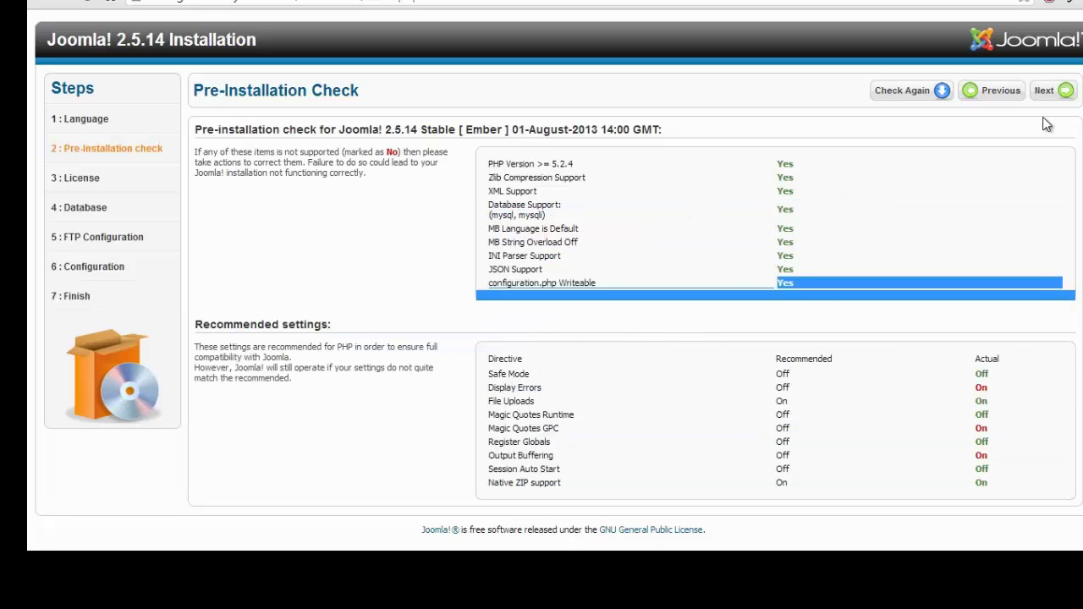
left_click(1053, 91)
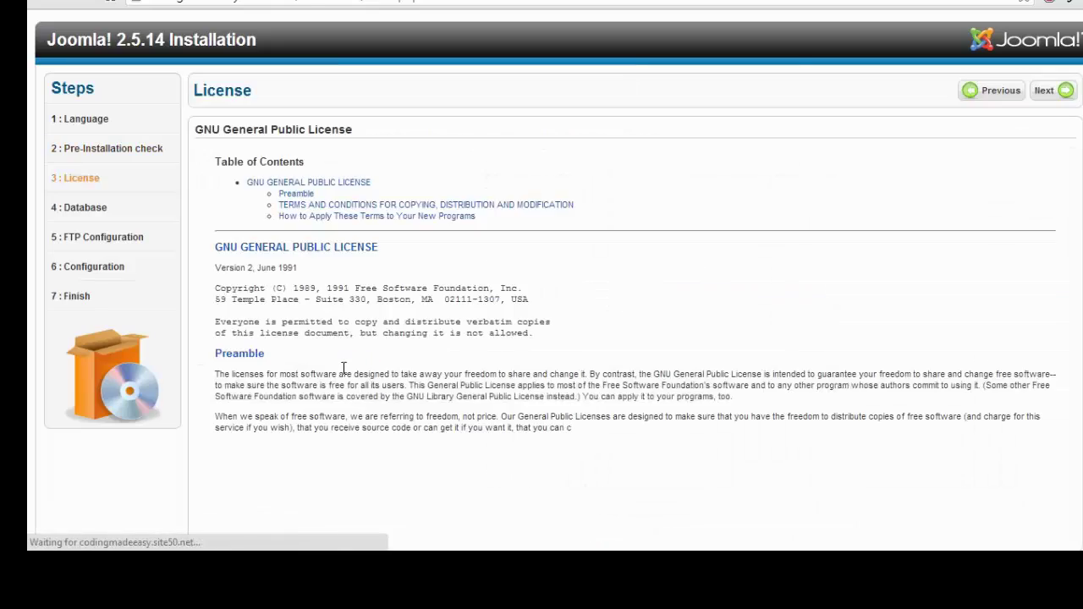
Read through the GPL license and accept it to reach Database Configuration.
scroll(338, 322, "down", 15)
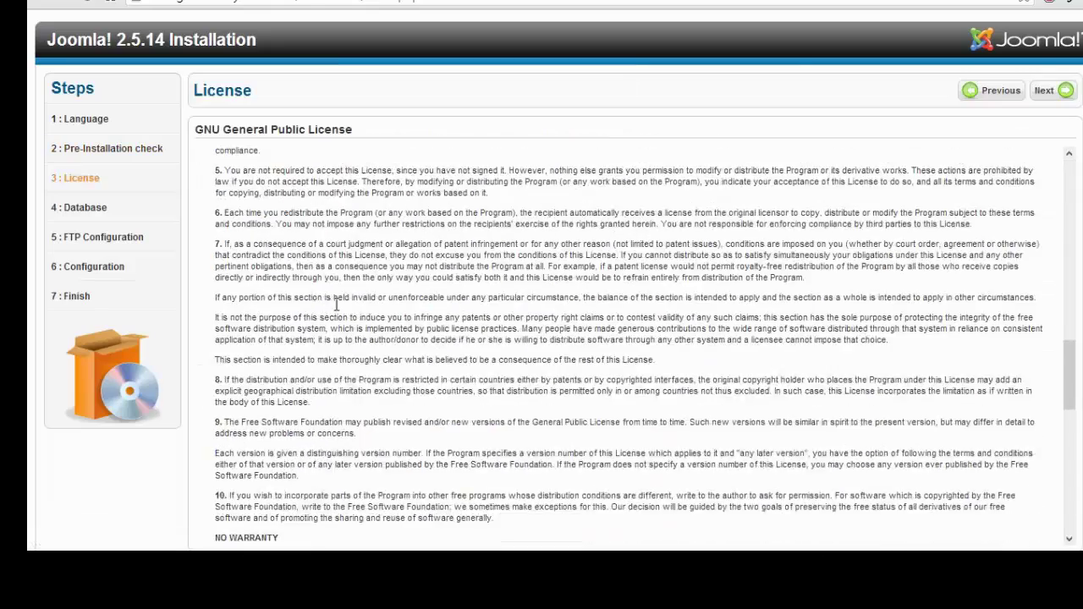
scroll(355, 292, "down", 10)
scroll(416, 268, "up", 20)
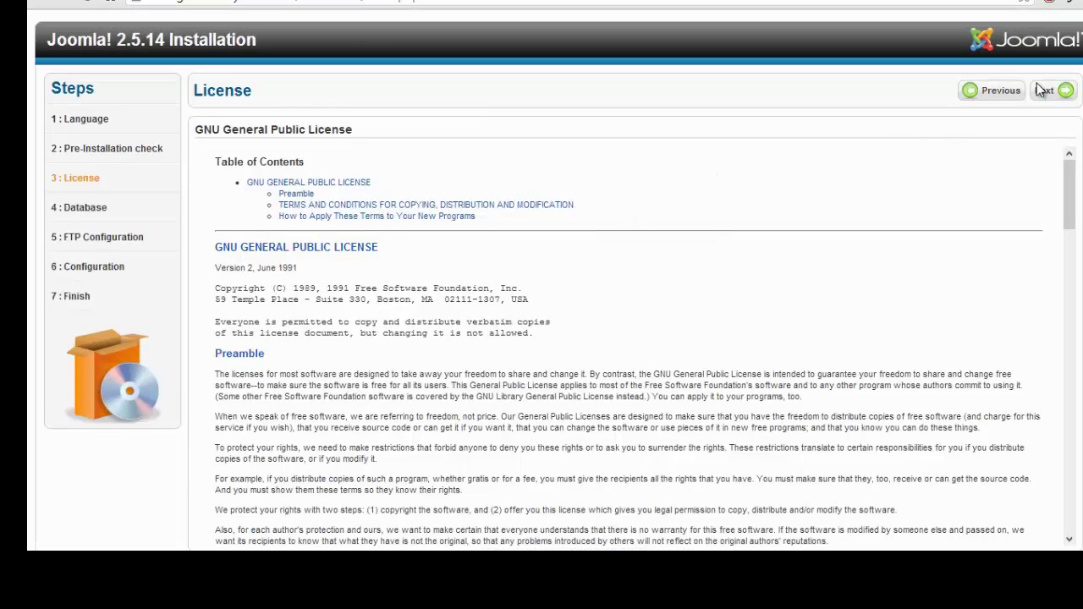
left_click(1043, 90)
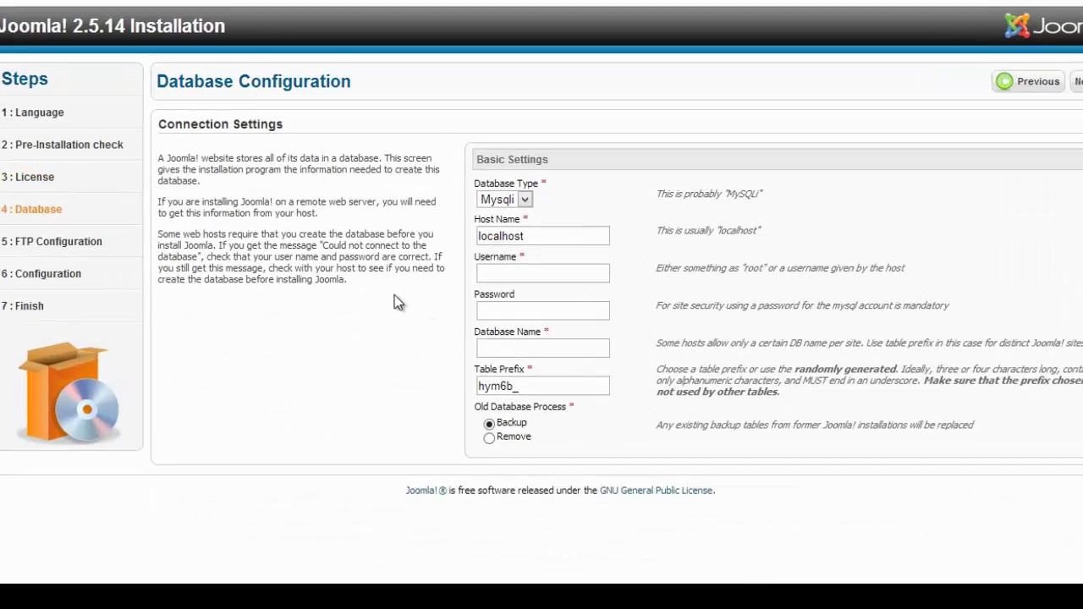
Highlight the Connection Settings explanation, then return to the 000webhost control panel.
left_click_drag(356, 129, 224, 202)
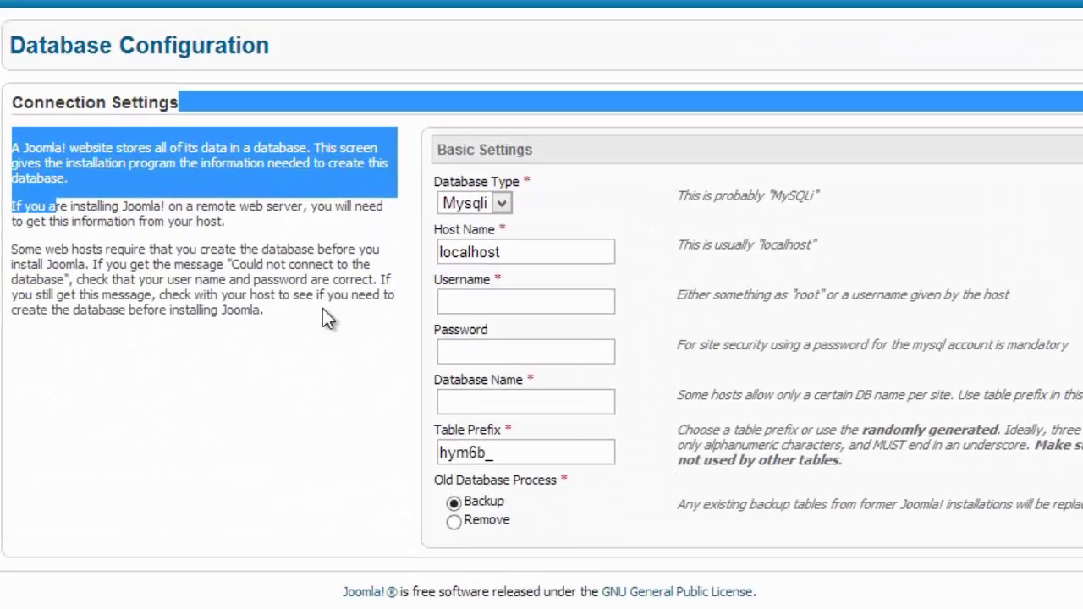
left_click_drag(323, 310, 17, 98)
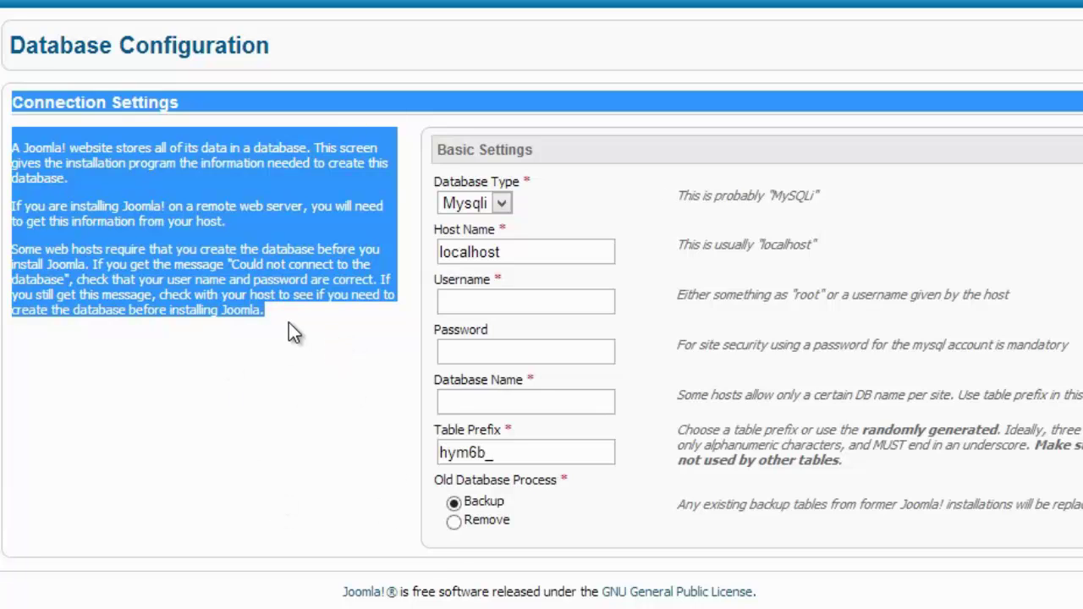
left_click(252, 313)
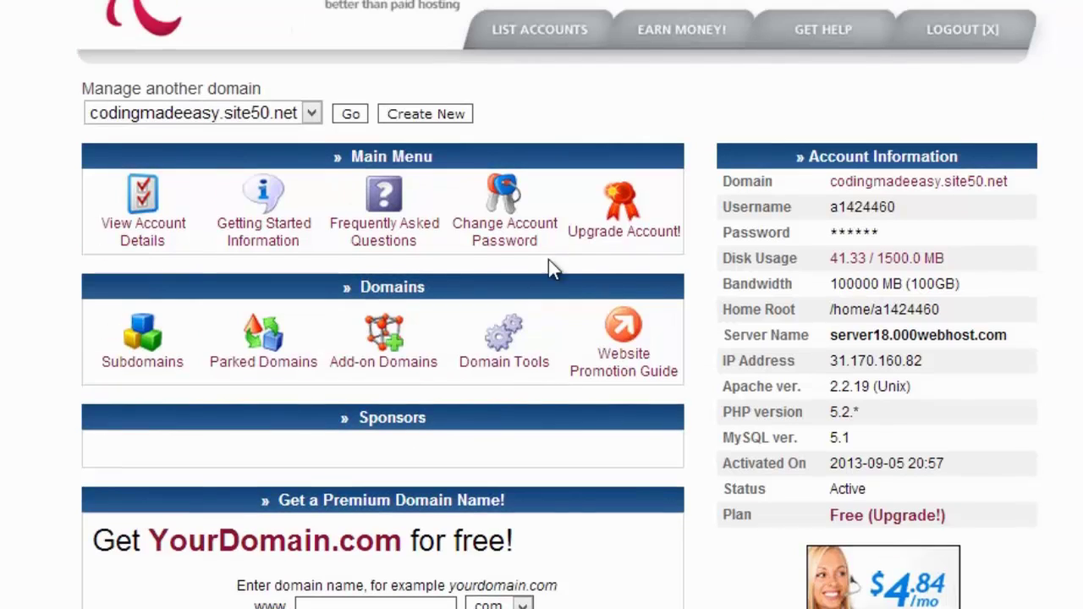
Open the MySQL page and point out the database name and user name fields.
scroll(925, 386, "down", 10)
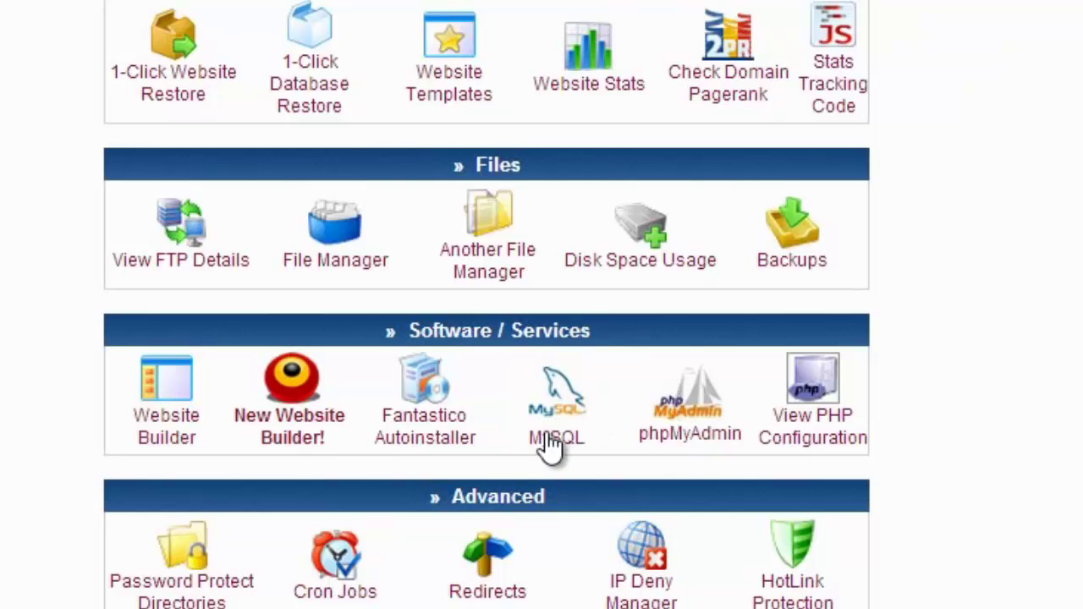
left_click(558, 444)
scroll(559, 491, "down", 3)
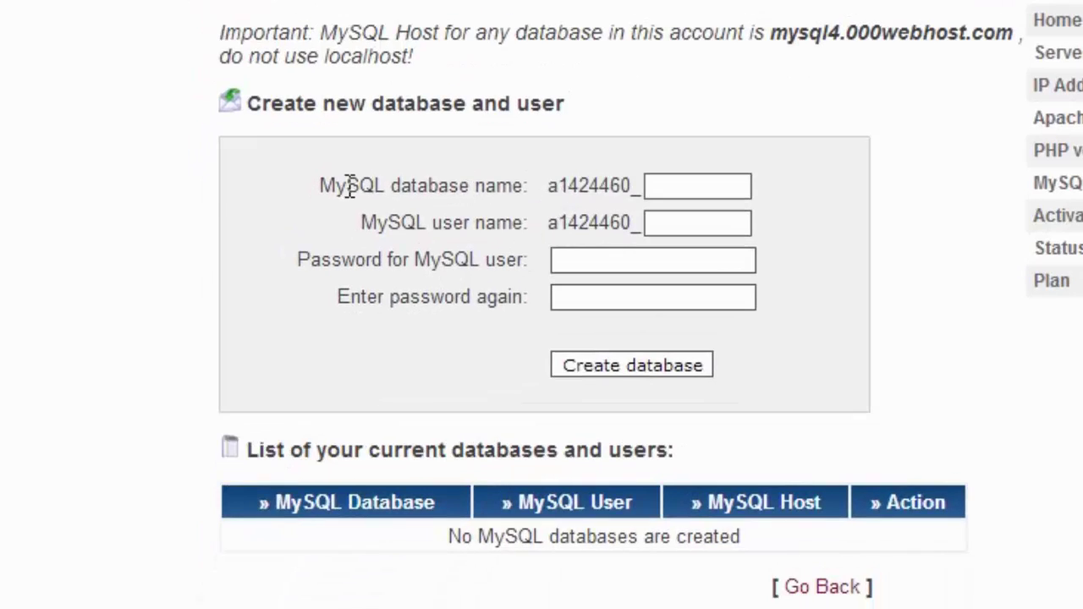
left_click_drag(348, 186, 459, 212)
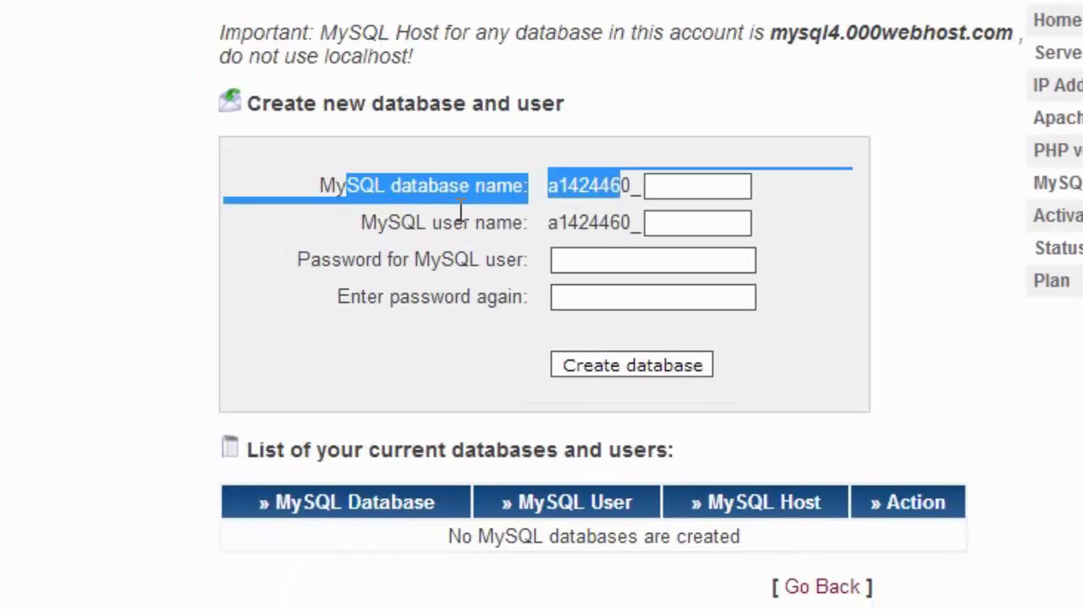
left_click_drag(353, 220, 536, 297)
left_click(716, 198)
Enter joomla as both the MySQL database name and user name.
left_click(717, 197)
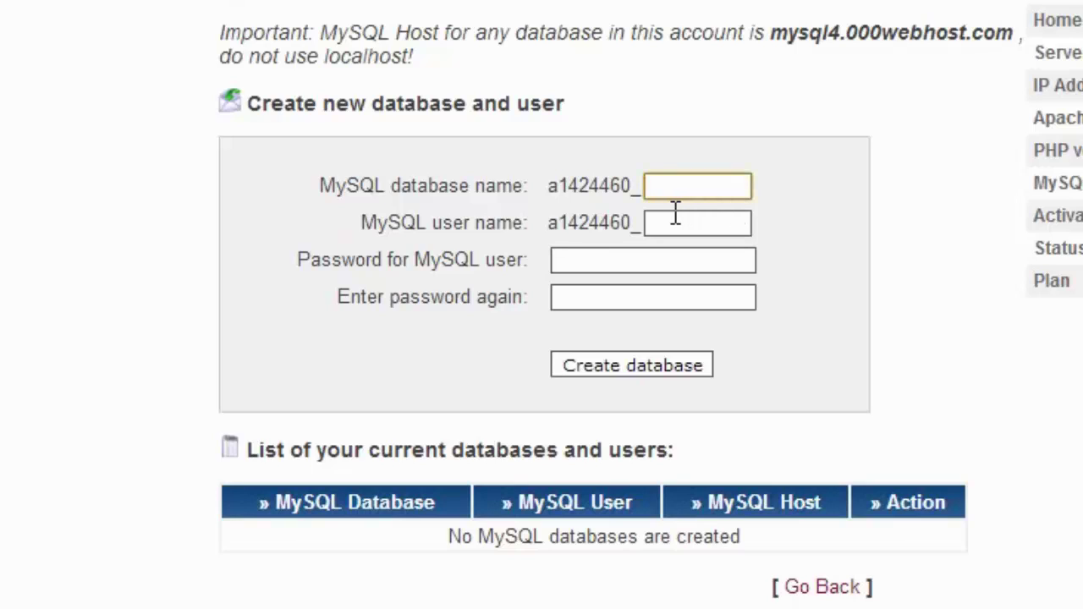
type("joomla")
key("Tab")
type("joomla")
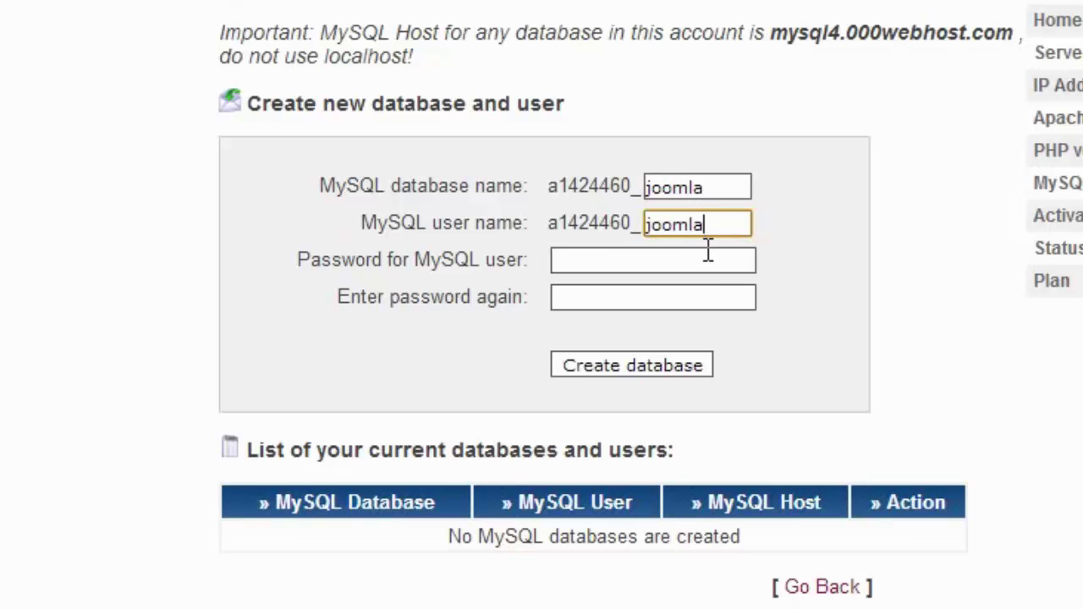
left_click(735, 260)
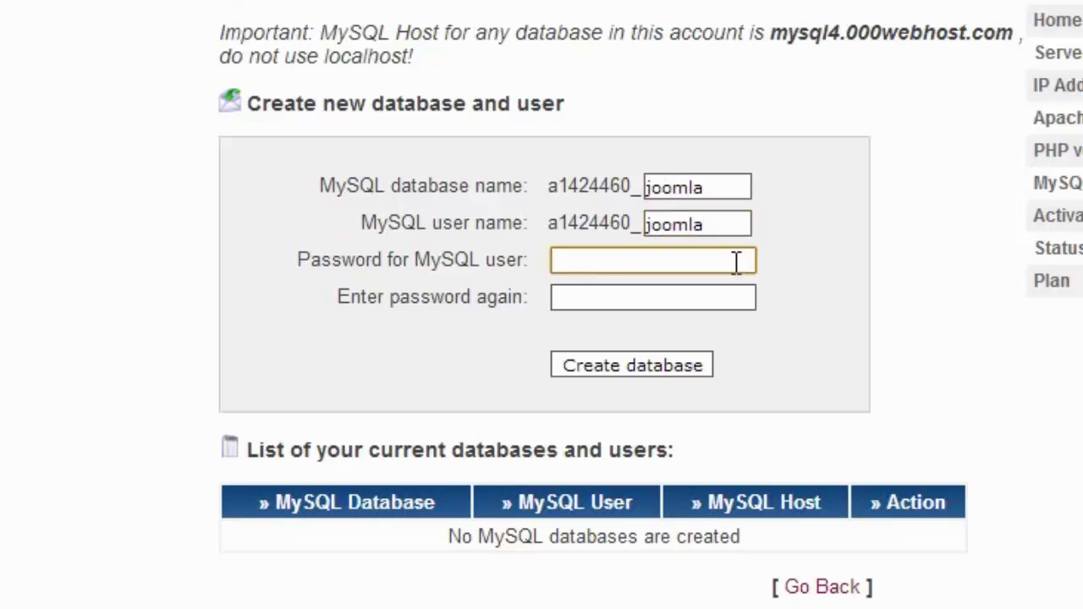
left_click_drag(701, 218, 601, 193)
left_click(687, 194)
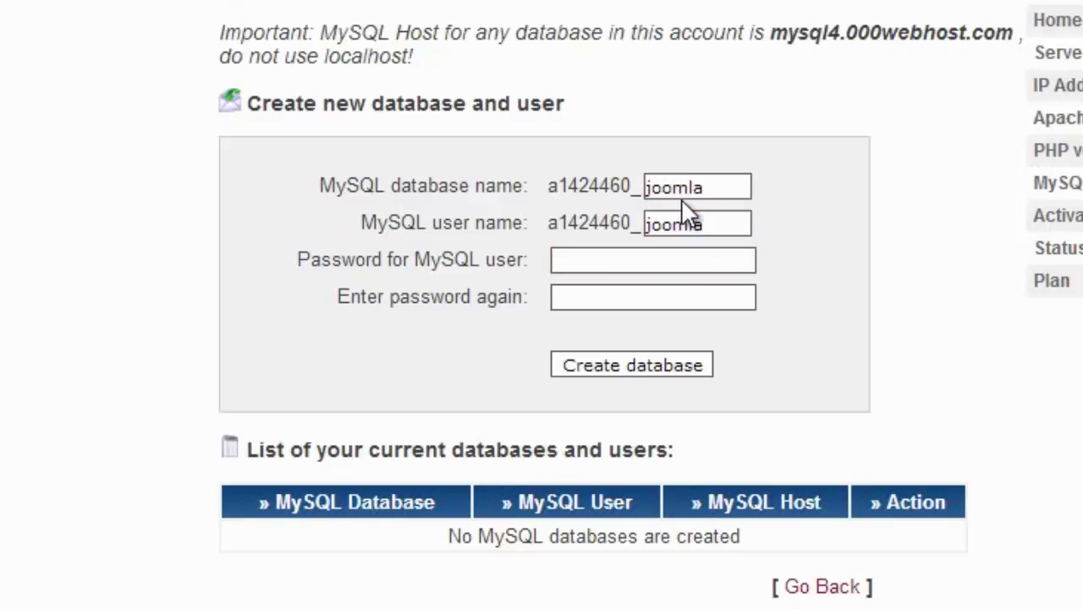
Type the database user's password and start repeating it.
left_click(689, 261)
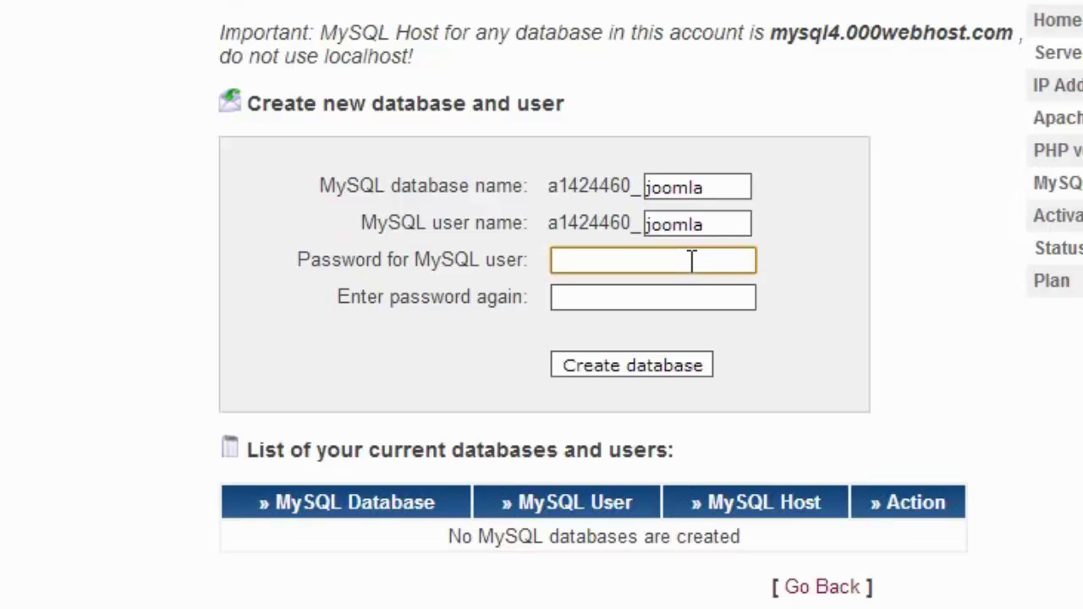
type("••••••••")
key("Tab")
type("••••••")
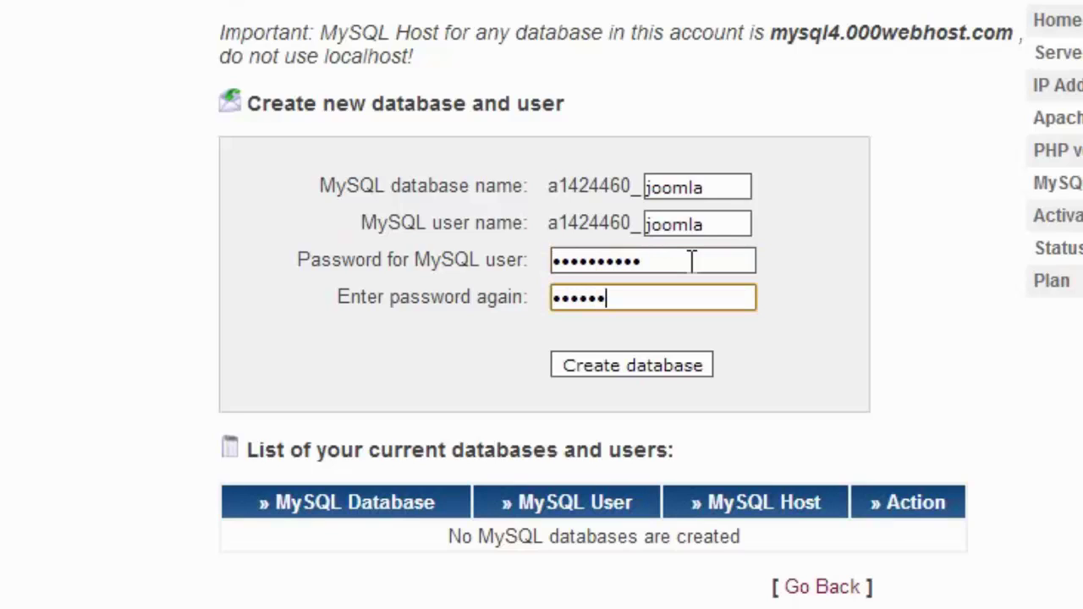
type("••••")
After the password error, refill joomla names and a new letters-and-numbers password.
left_click(686, 372)
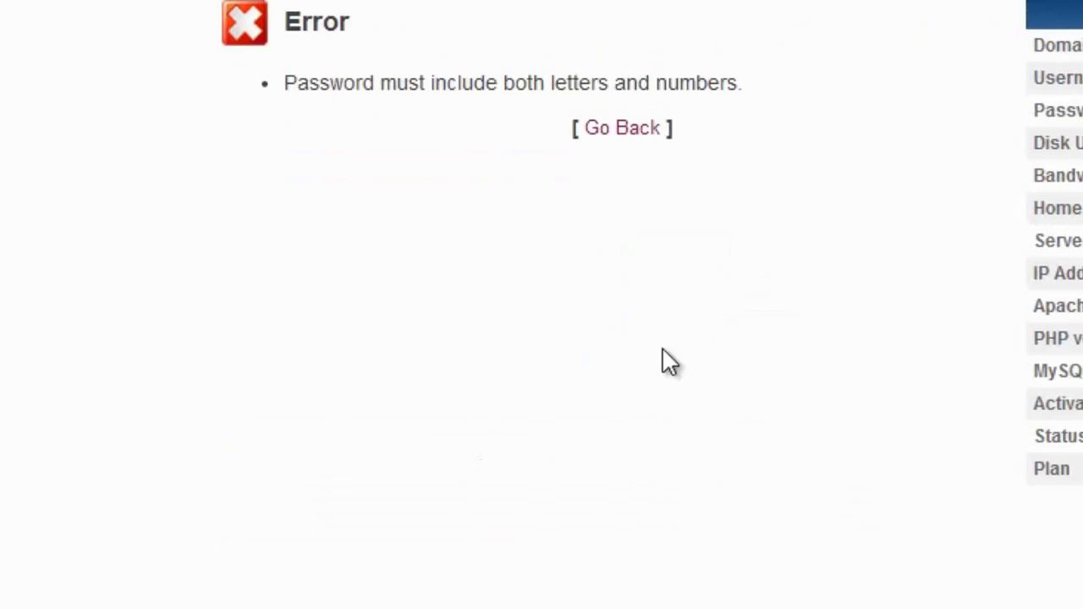
left_click(630, 130)
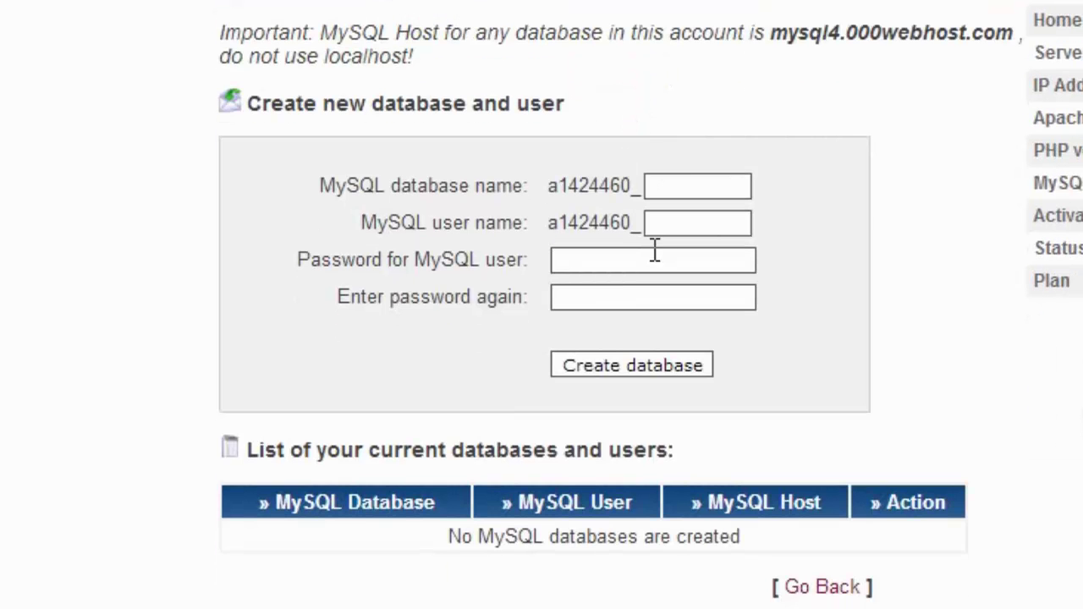
left_click(686, 185)
type("joom")
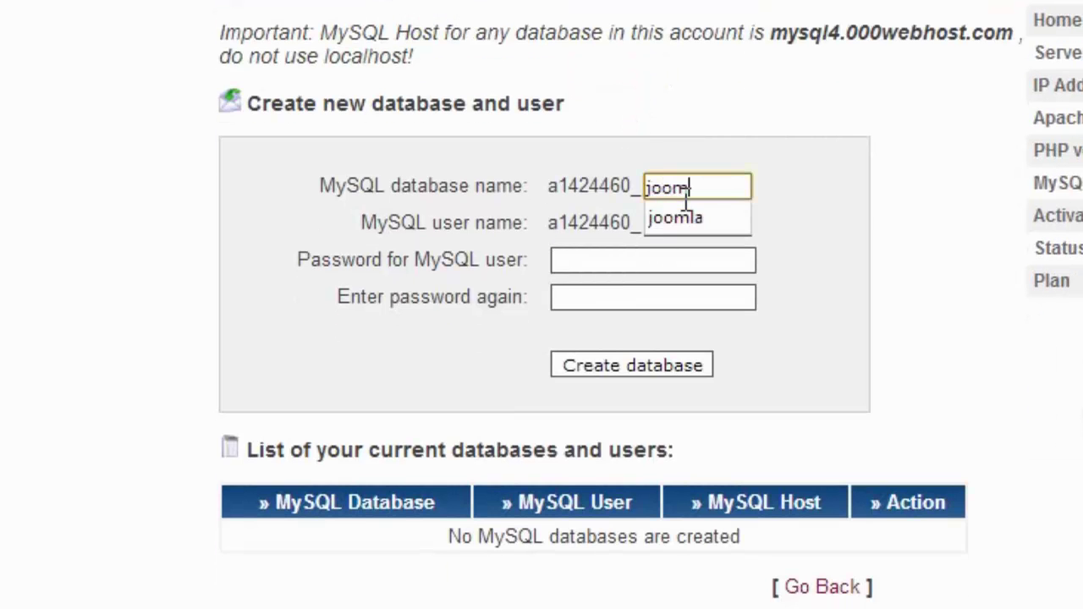
type("la")
key("Tab")
type("j")
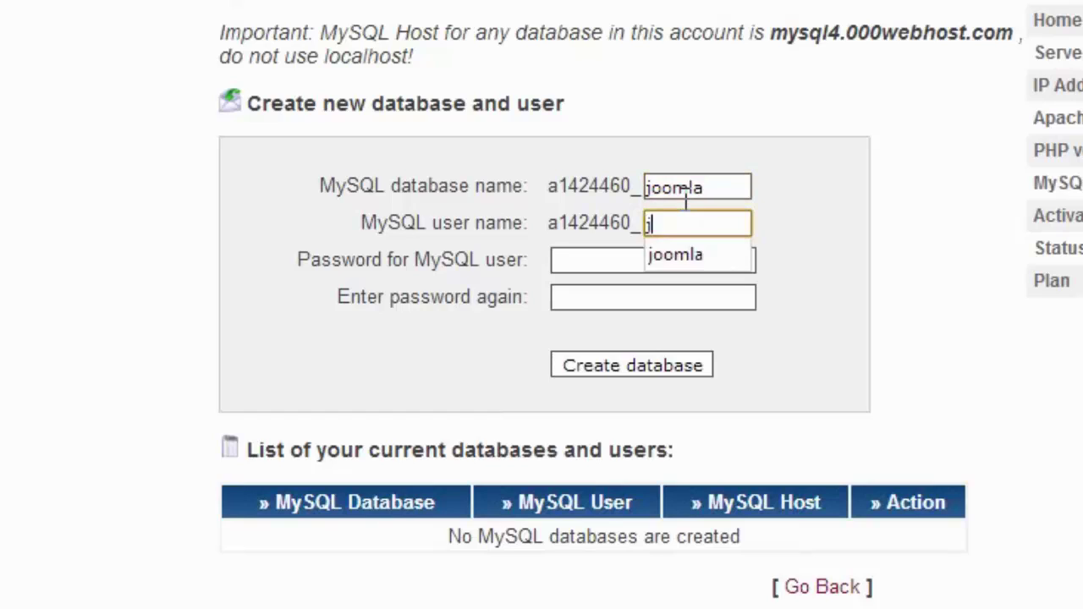
type("oomla")
key("Tab")
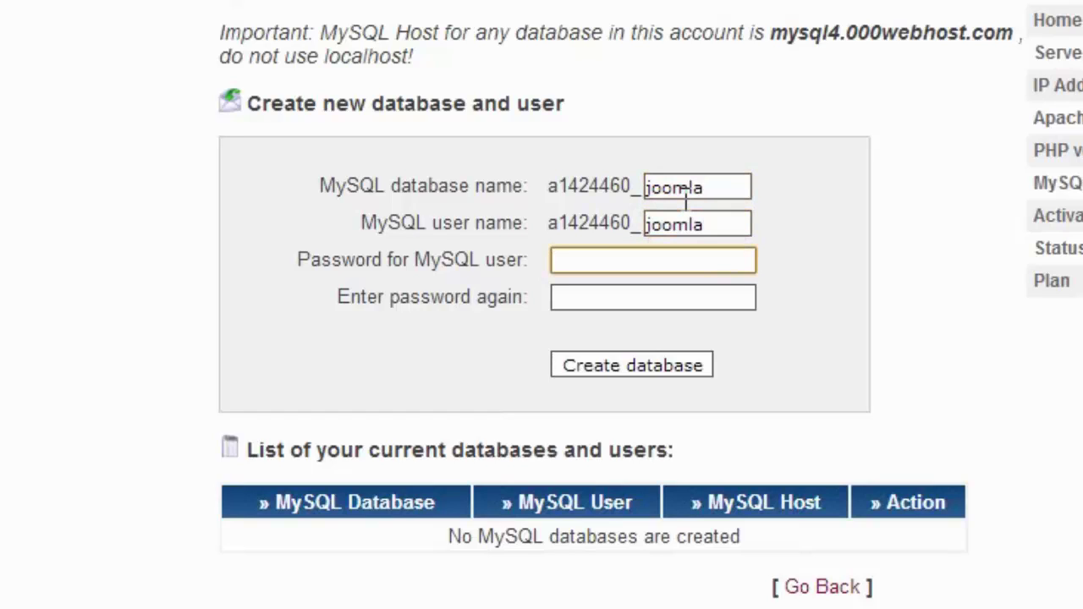
type("********")
key("Tab")
Repeat the new password, create the database and review the four connection details.
type("******")
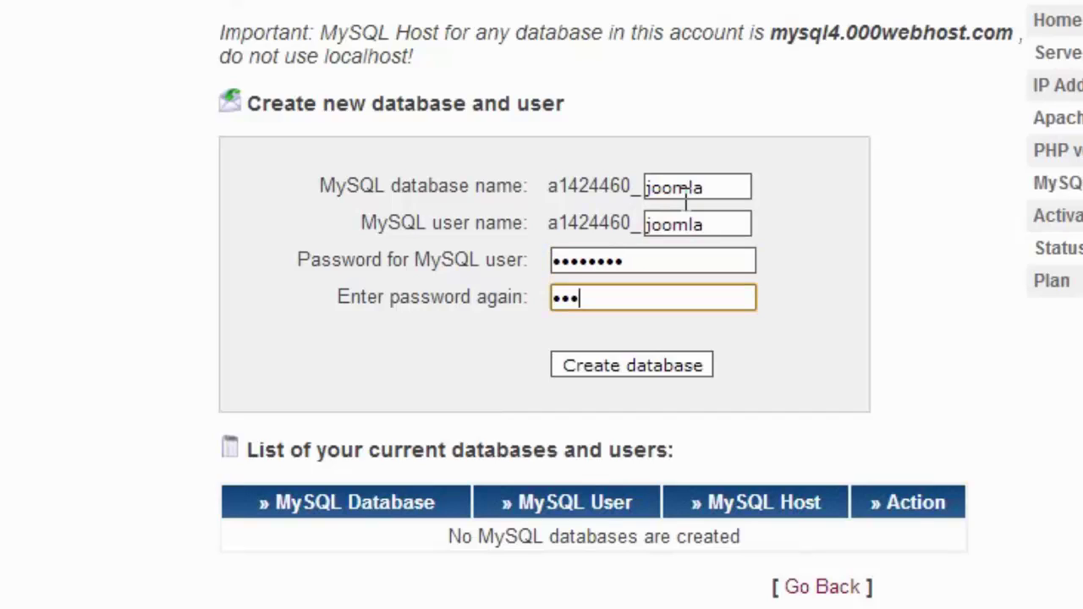
type("34")
key("Return")
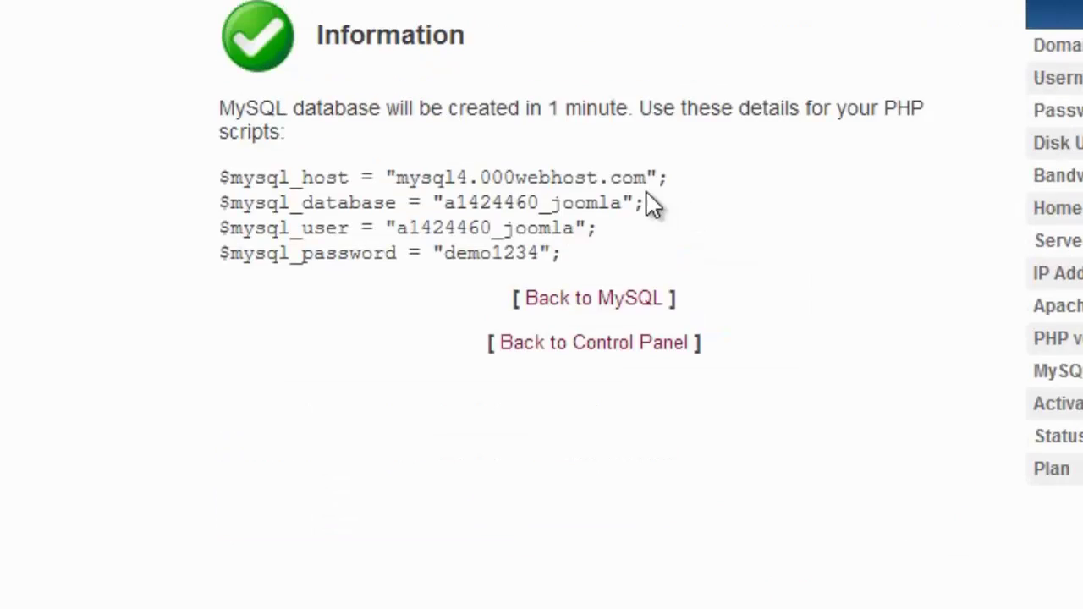
scroll(630, 320, "down", 1)
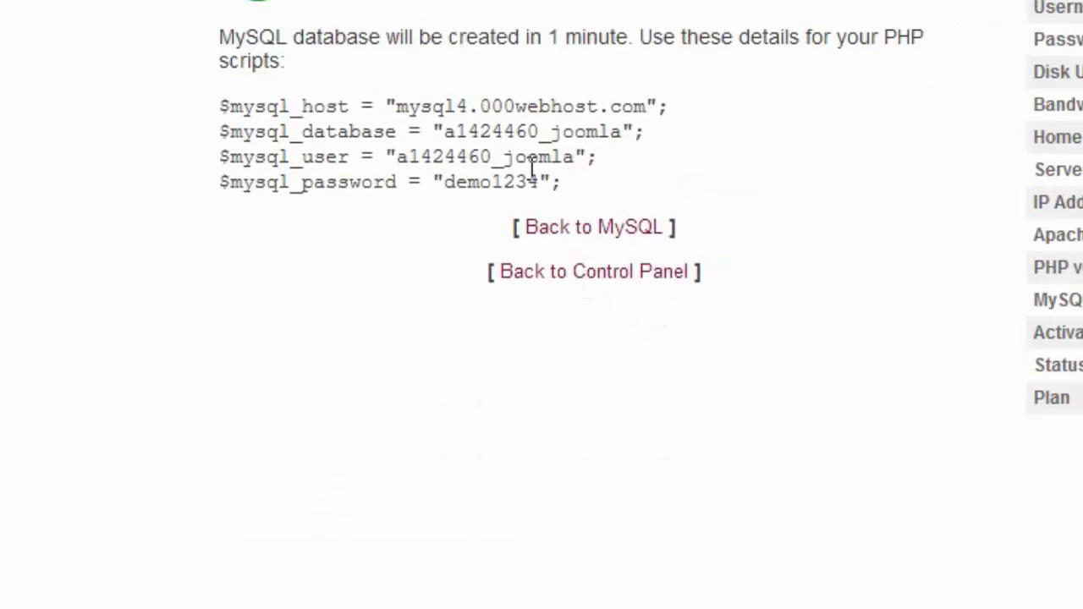
left_click_drag(561, 181, 251, 92)
left_click(250, 93)
left_click_drag(538, 181, 444, 181)
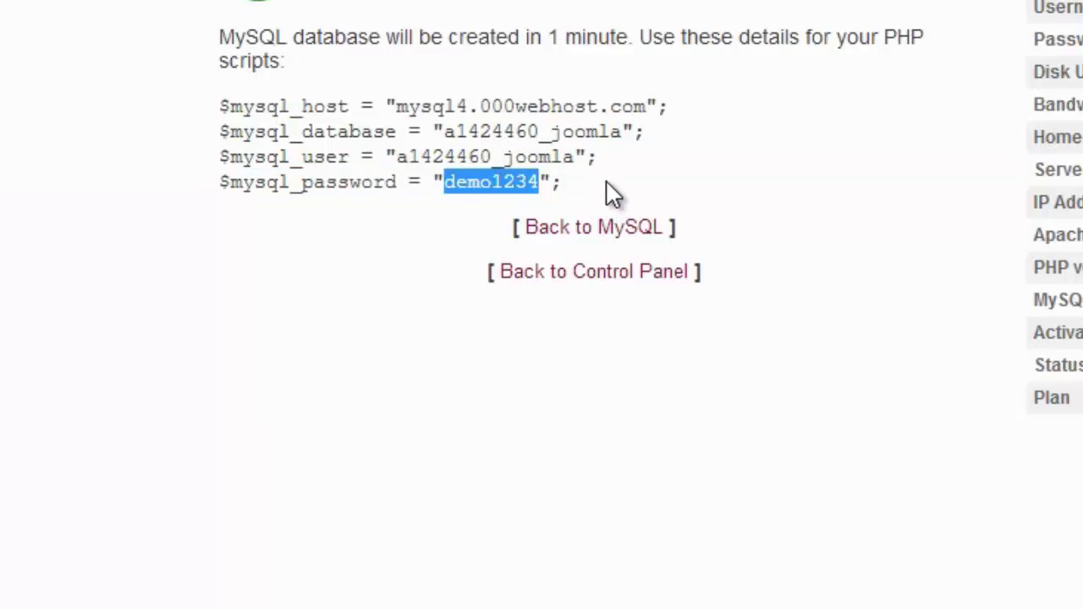
left_click_drag(617, 195, 201, 89)
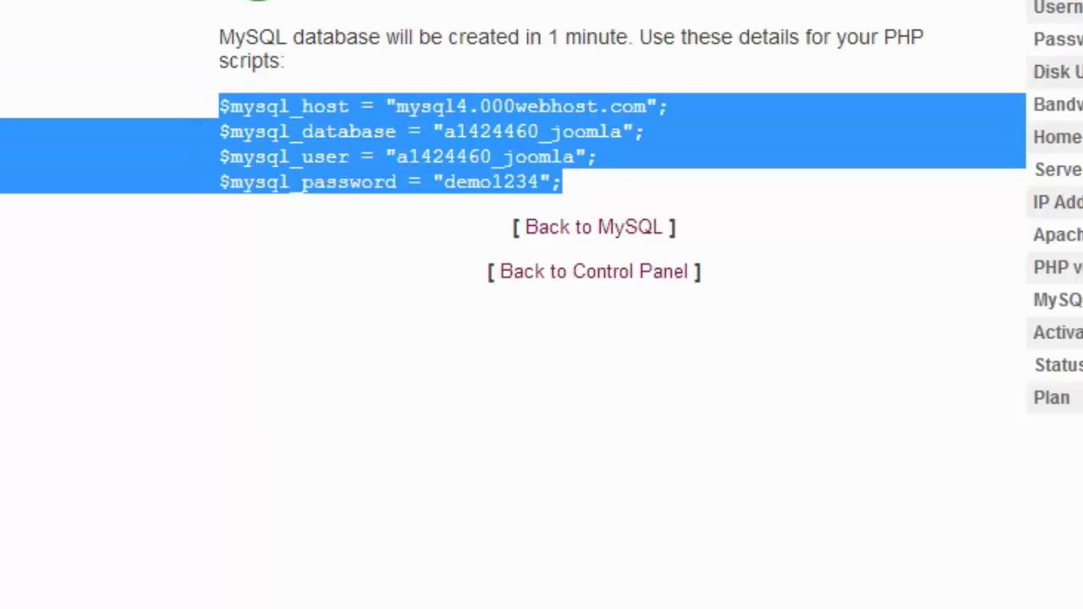
left_click(525, 169)
left_click_drag(562, 183, 191, 110)
left_click(439, 176)
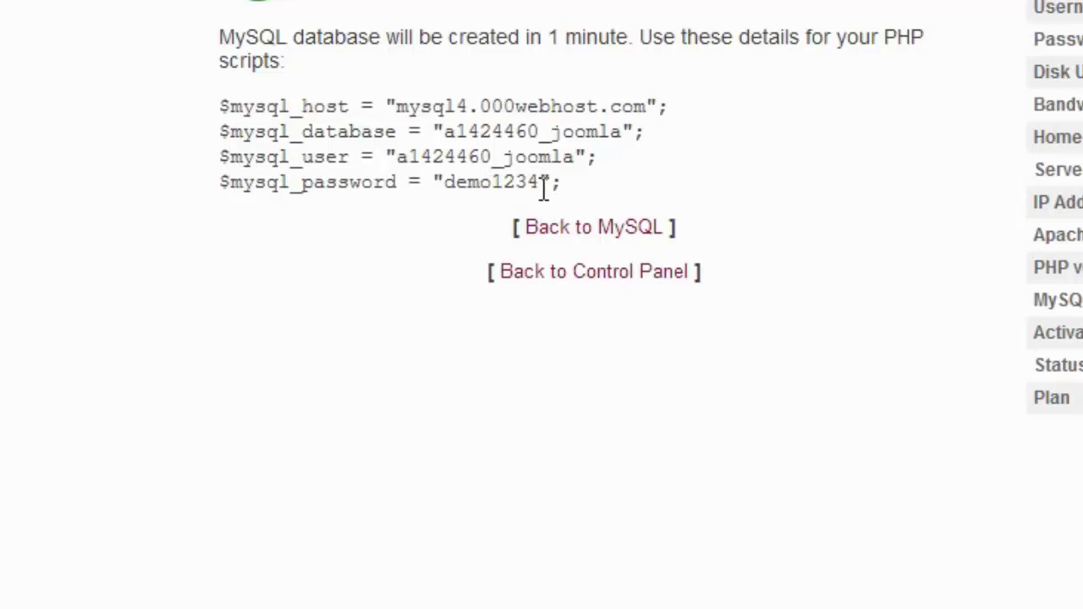
Highlight the password value, then select the host address mysql4.000webhost.com.
left_click_drag(528, 182, 439, 185)
left_click(527, 177)
left_click_drag(534, 177, 446, 177)
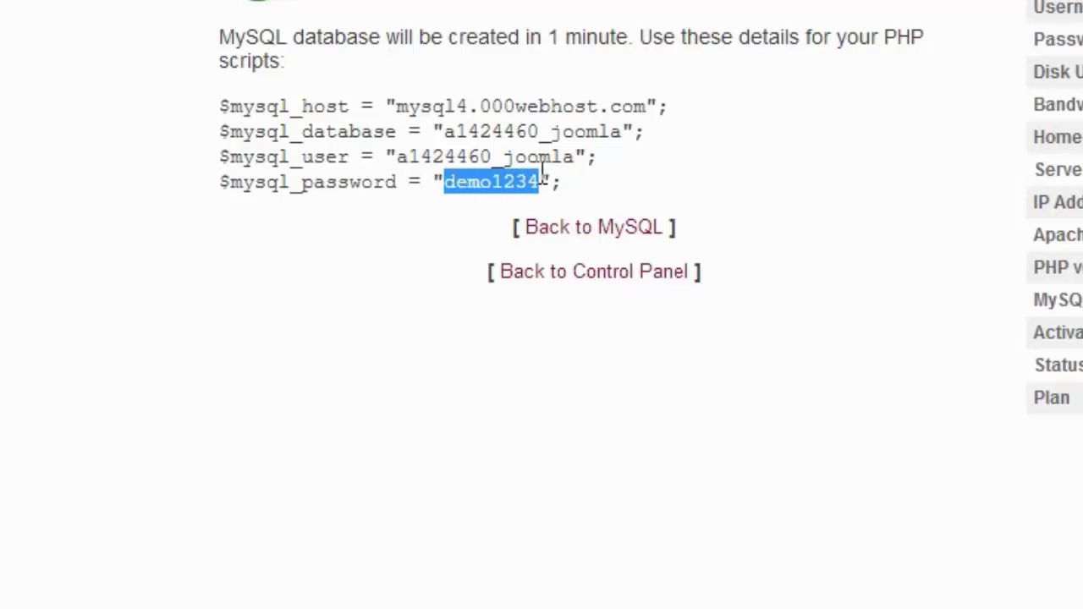
left_click(621, 194)
left_click_drag(568, 183, 235, 110)
left_click(601, 131)
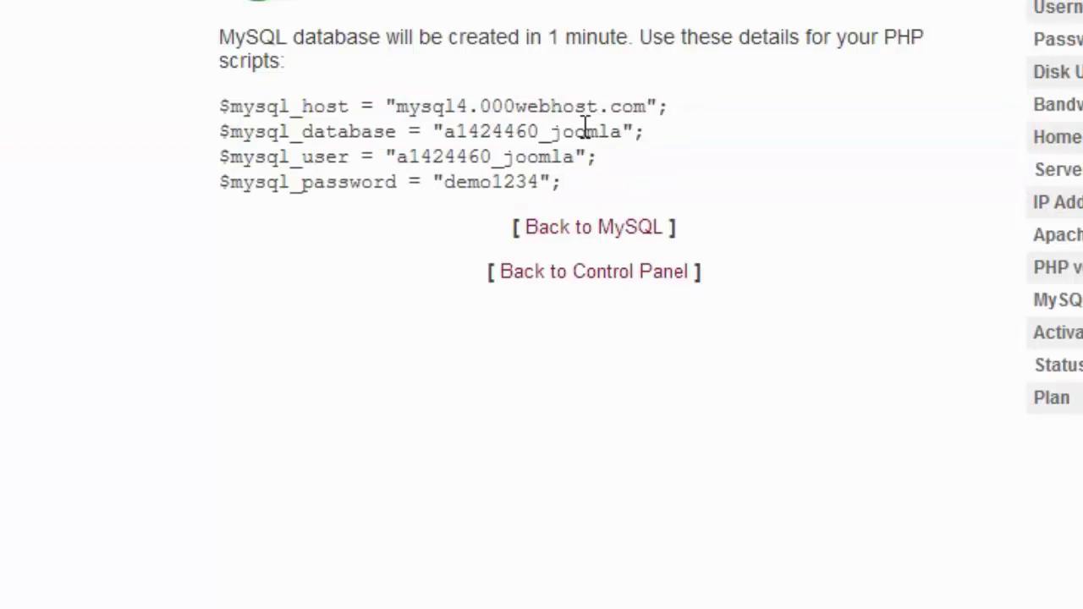
left_click_drag(647, 108, 396, 109)
key("ctrl+c")
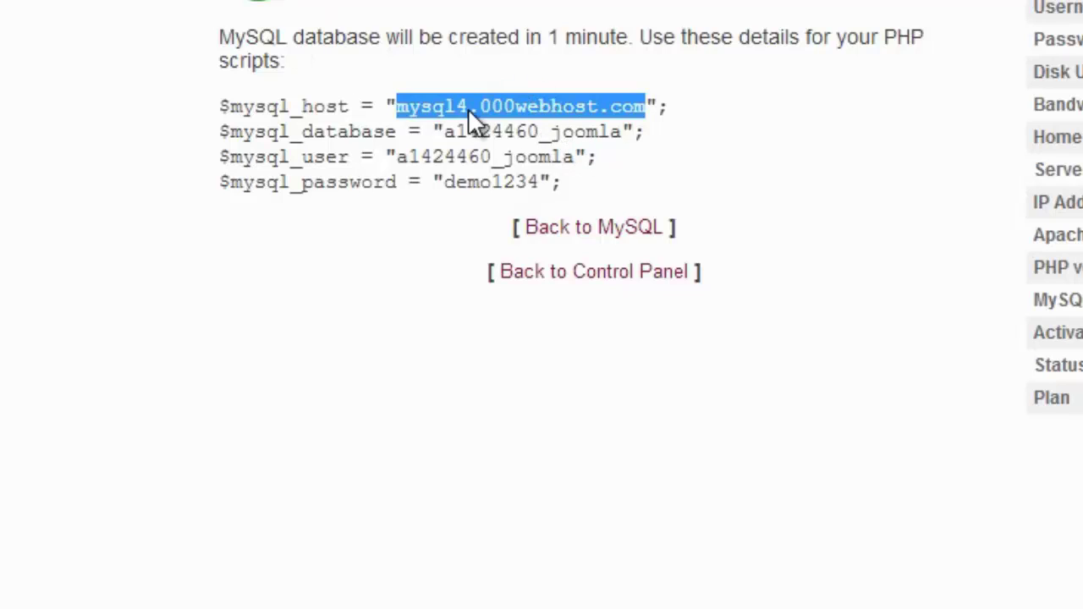
Replace localhost with the 000webhost MySQL host address and keep MySQLi as the database type.
key("ctrl+Tab")
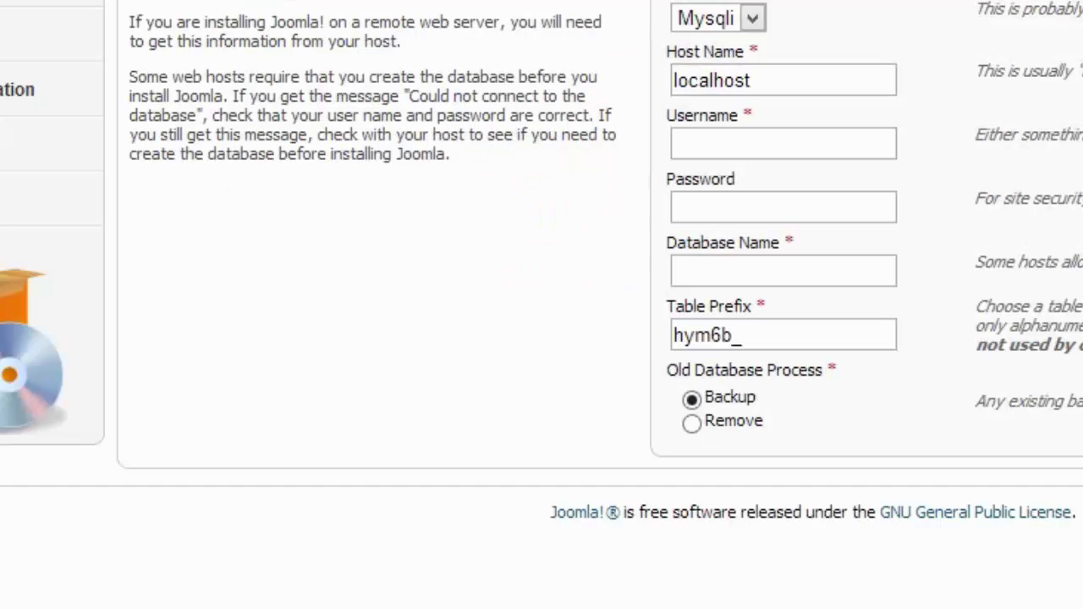
left_click_drag(787, 90, 482, 56)
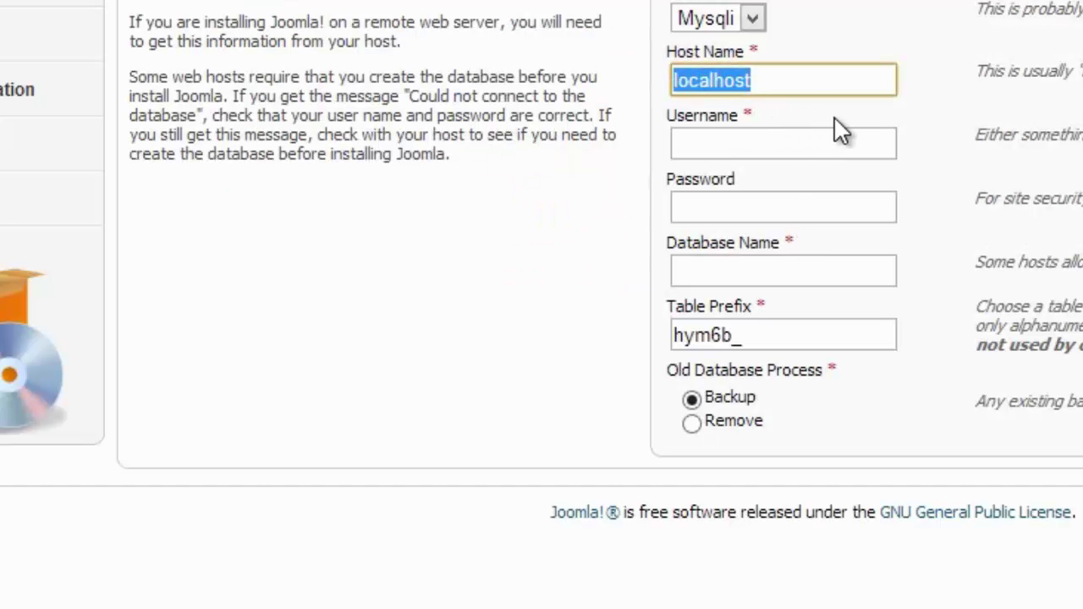
key("ctrl+v")
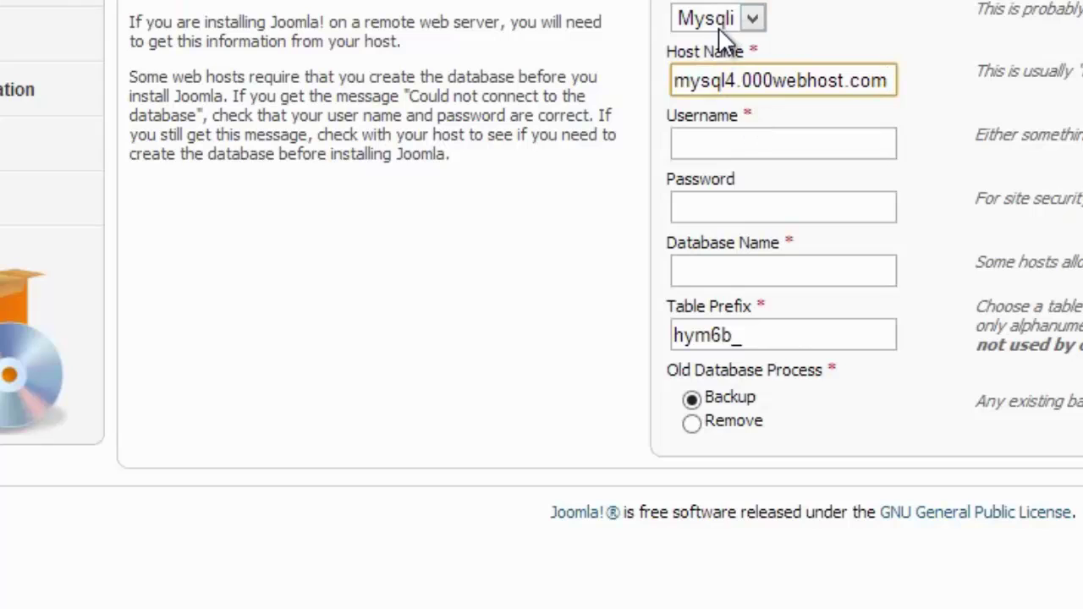
left_click(719, 25)
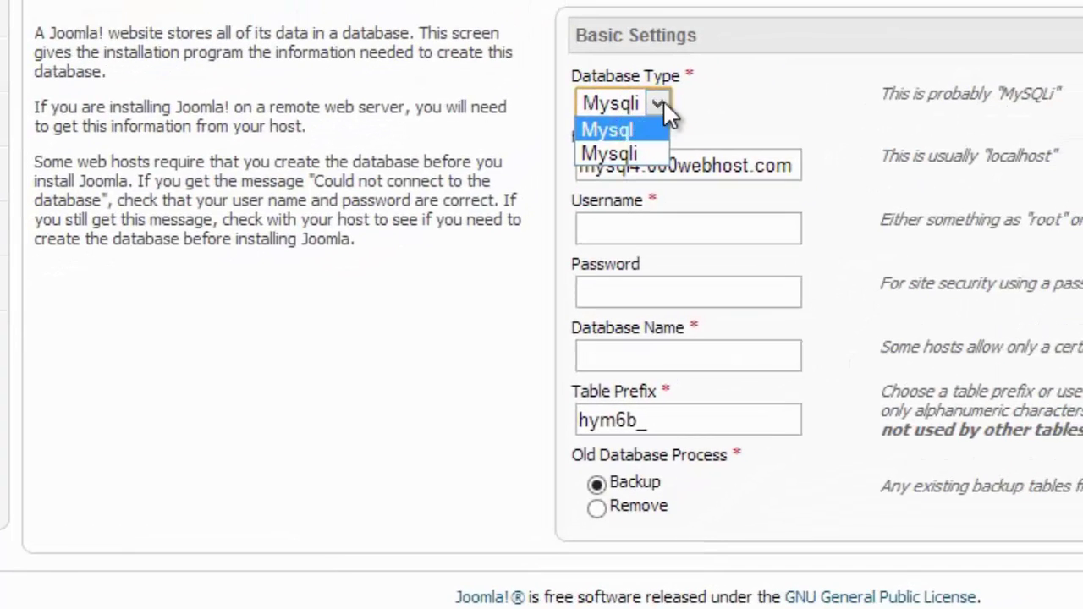
left_click(659, 103)
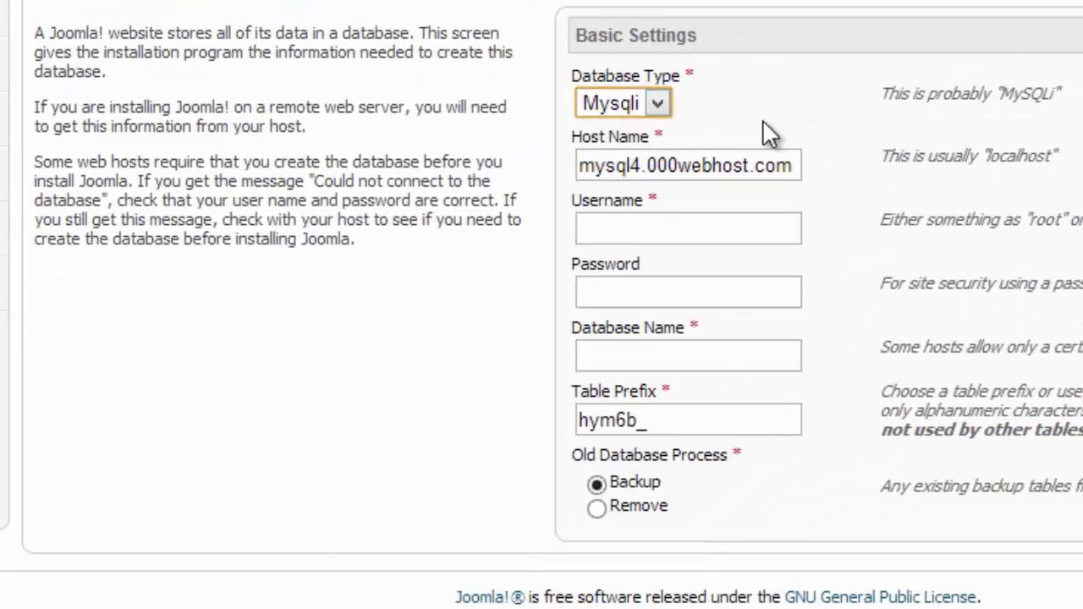
left_click_drag(1059, 93, 877, 91)
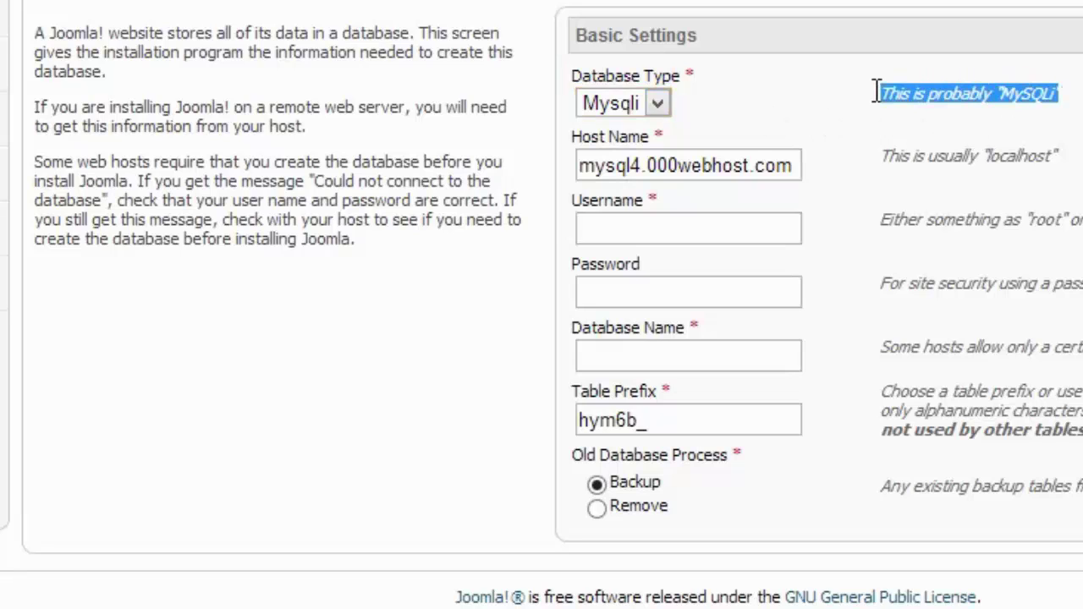
left_click(726, 167)
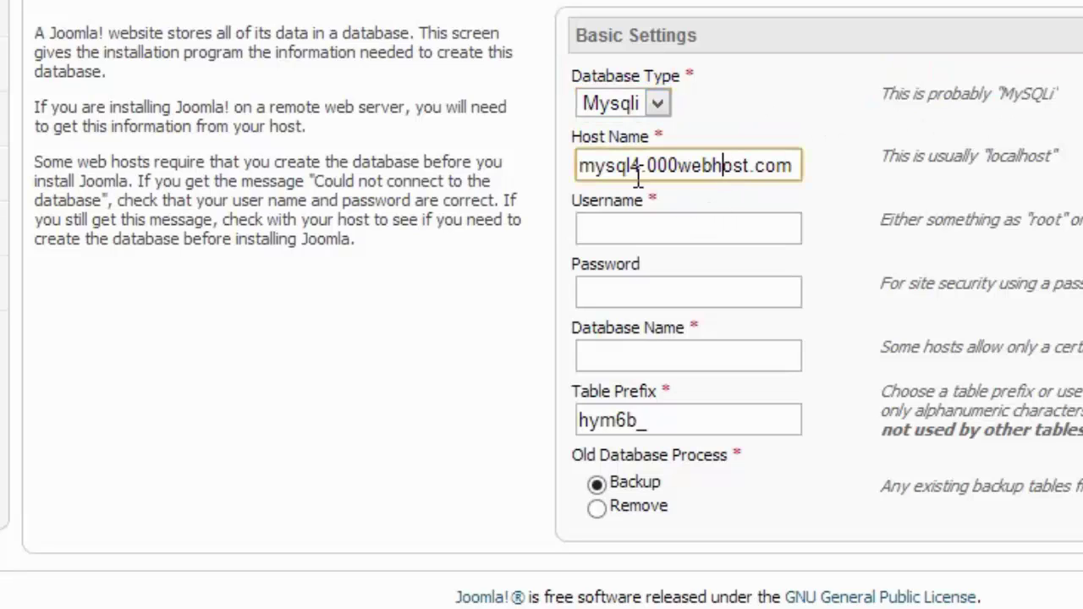
left_click(602, 98)
Fill in the MySQL username, database name and database password from the hosting details.
left_click(660, 227)
key("alt+Tab")
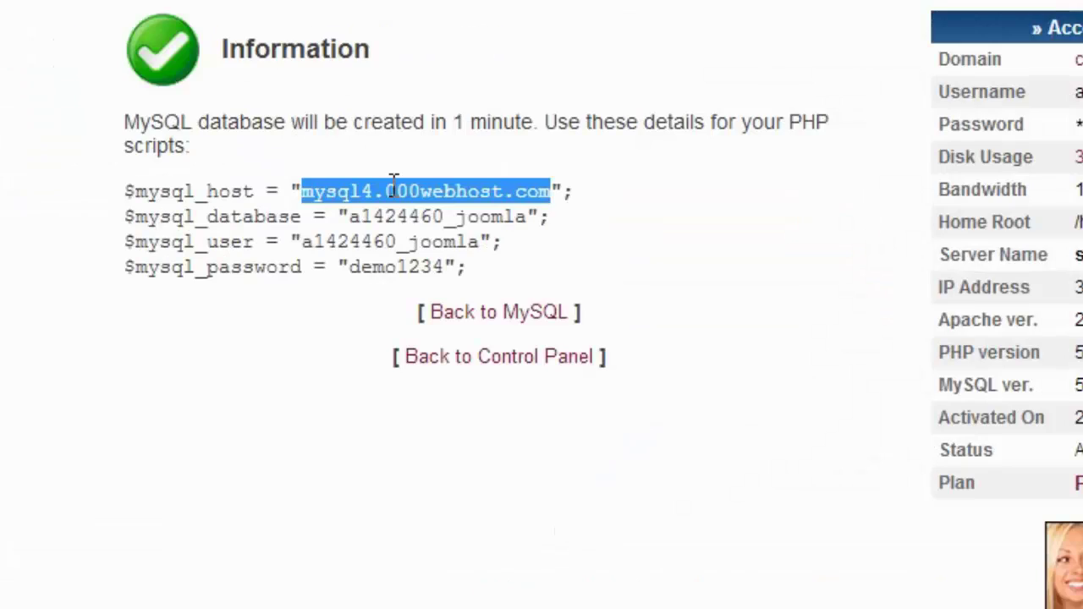
left_click_drag(526, 218, 420, 219)
left_click_drag(468, 244, 302, 245)
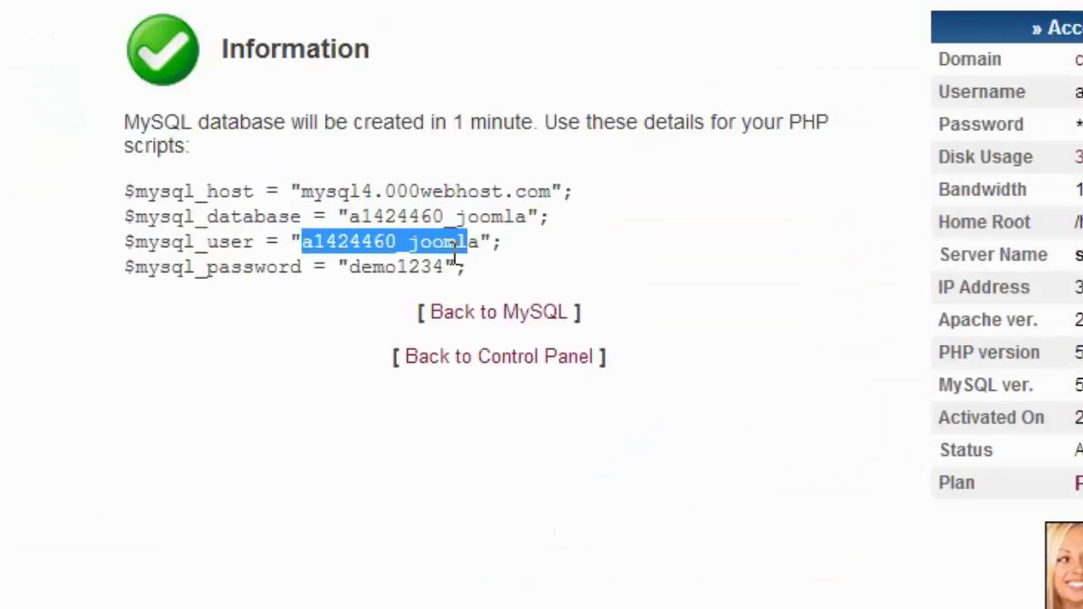
left_click_drag(476, 244, 309, 245)
key("ctrl+c")
key("alt+Tab")
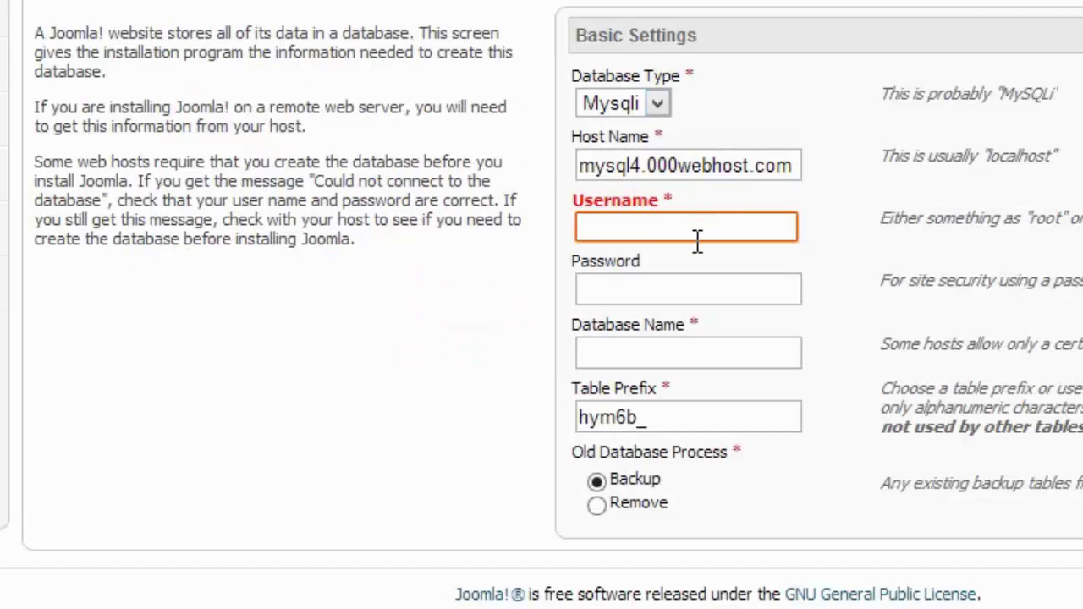
key("ctrl+v")
left_click(700, 351)
key("ctrl+v")
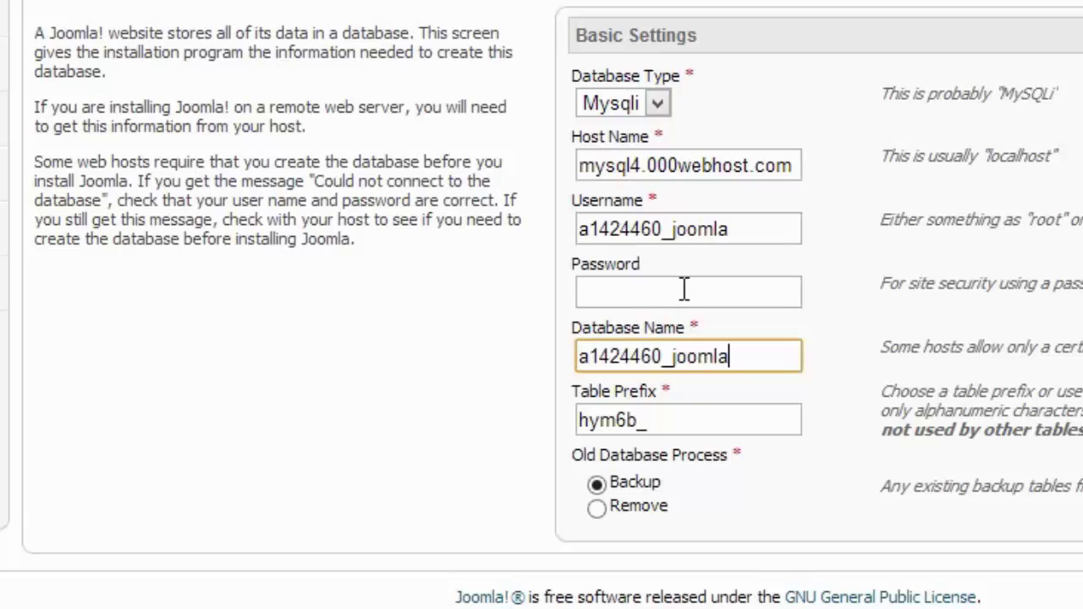
left_click(684, 291)
type("1234")
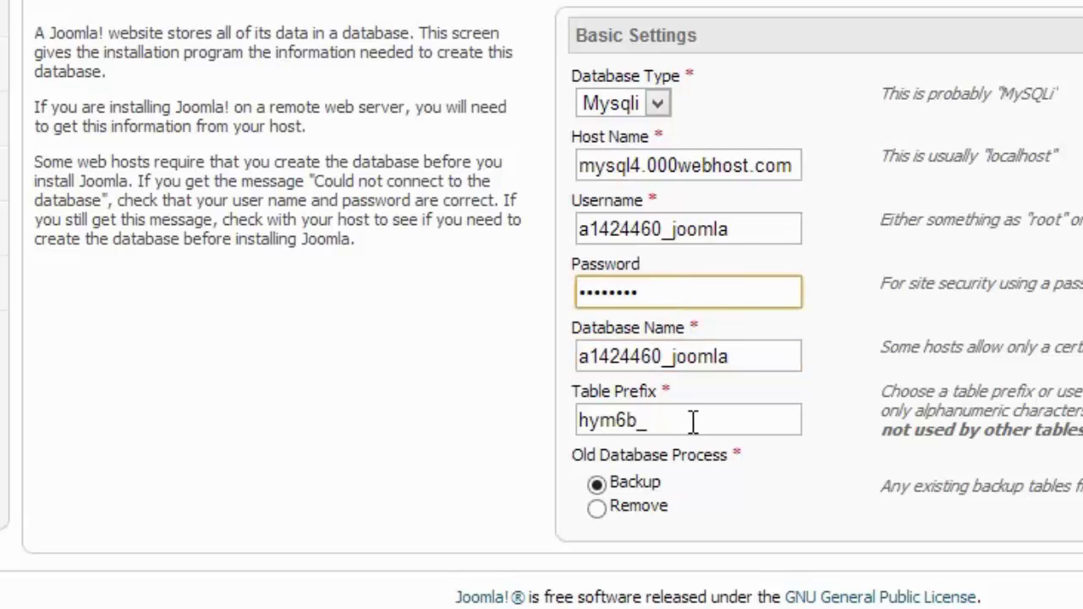
Change the table prefix to cme_ and submit the database settings.
left_click_drag(695, 420, 533, 412)
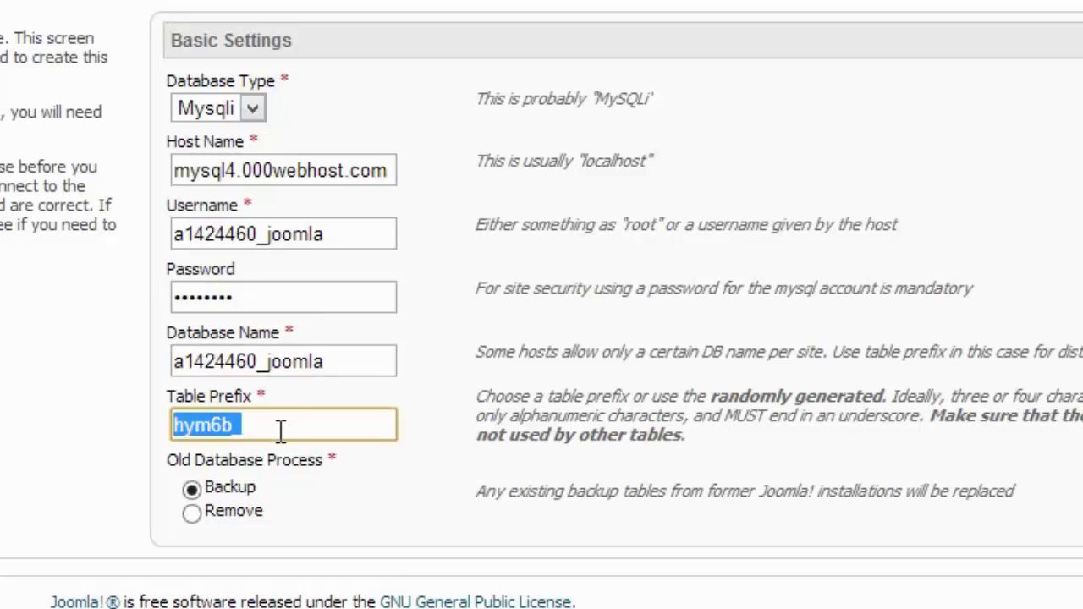
left_click(281, 430)
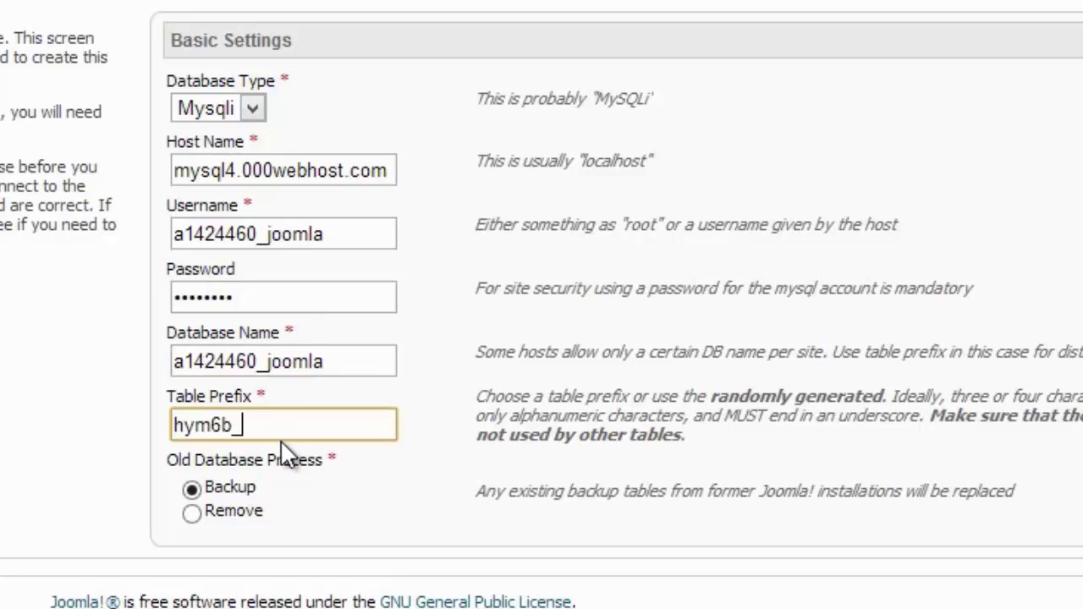
left_click_drag(262, 435, 82, 431)
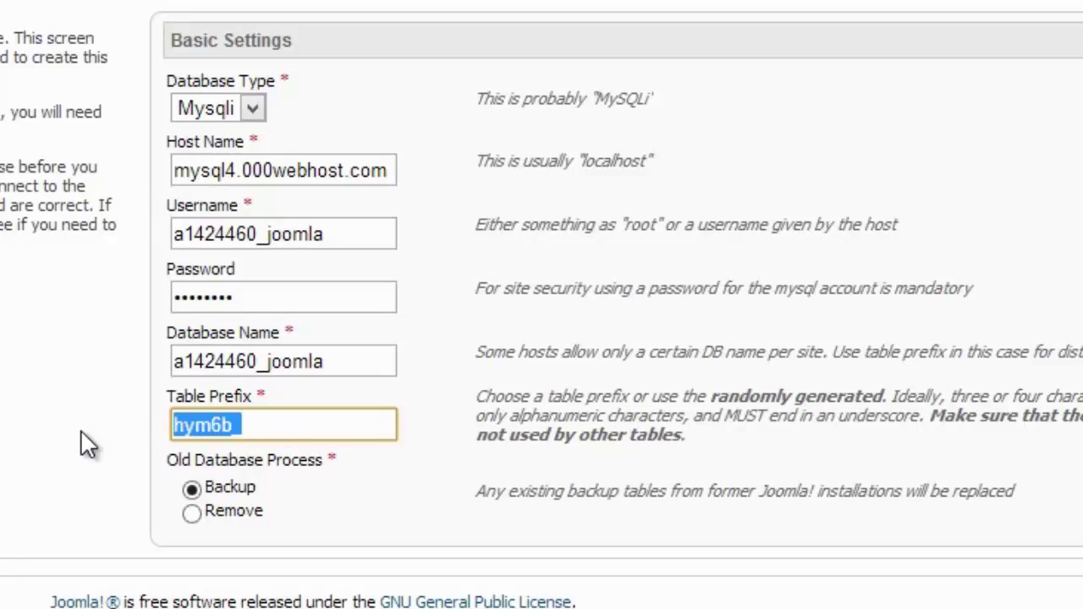
type("jos")
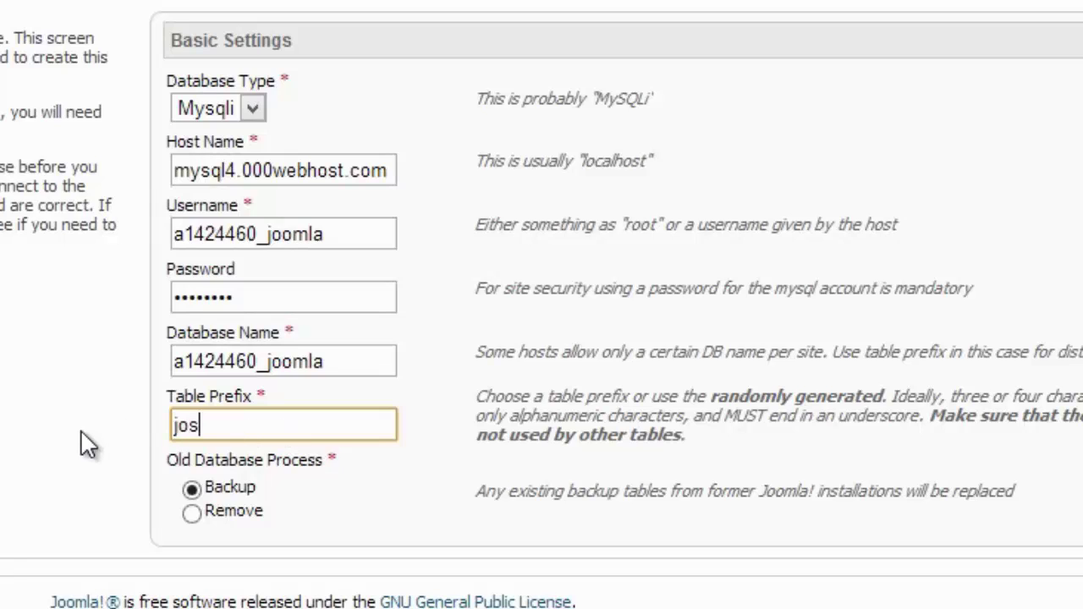
key("BackSpace")
type("m")
key("BackSpace")
key("BackSpace")
type("cme_")
left_click_drag(976, 494, 495, 493)
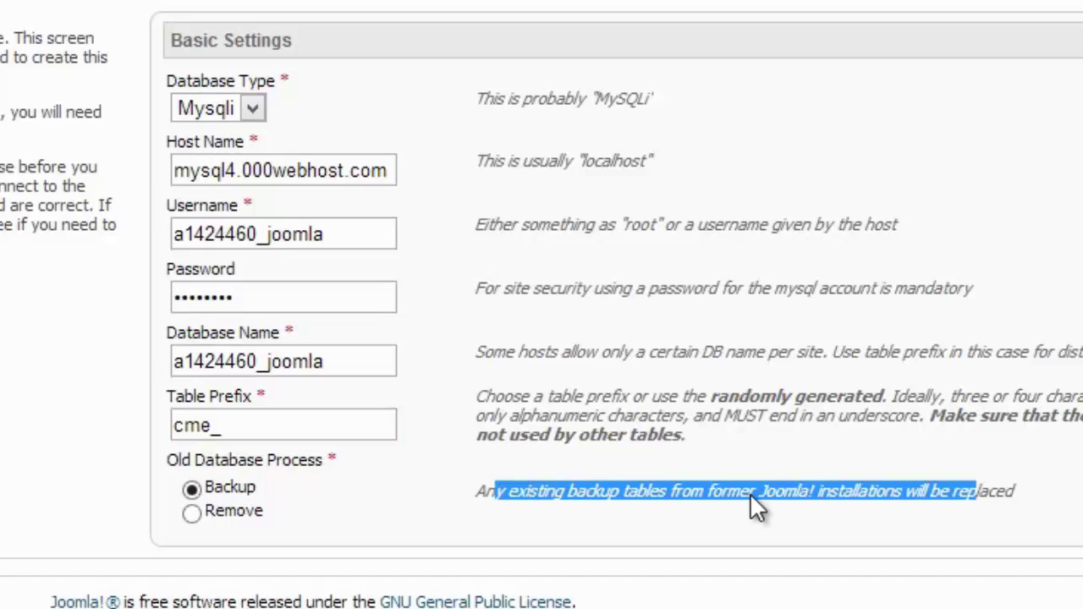
left_click(995, 515)
left_click_drag(1014, 493, 541, 493)
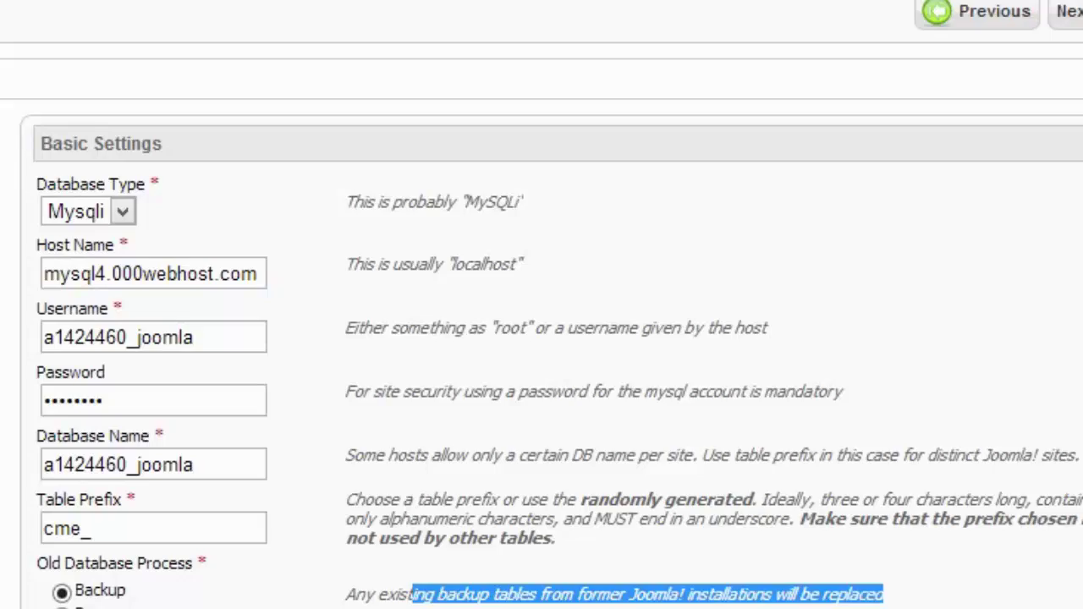
left_click(1015, 63)
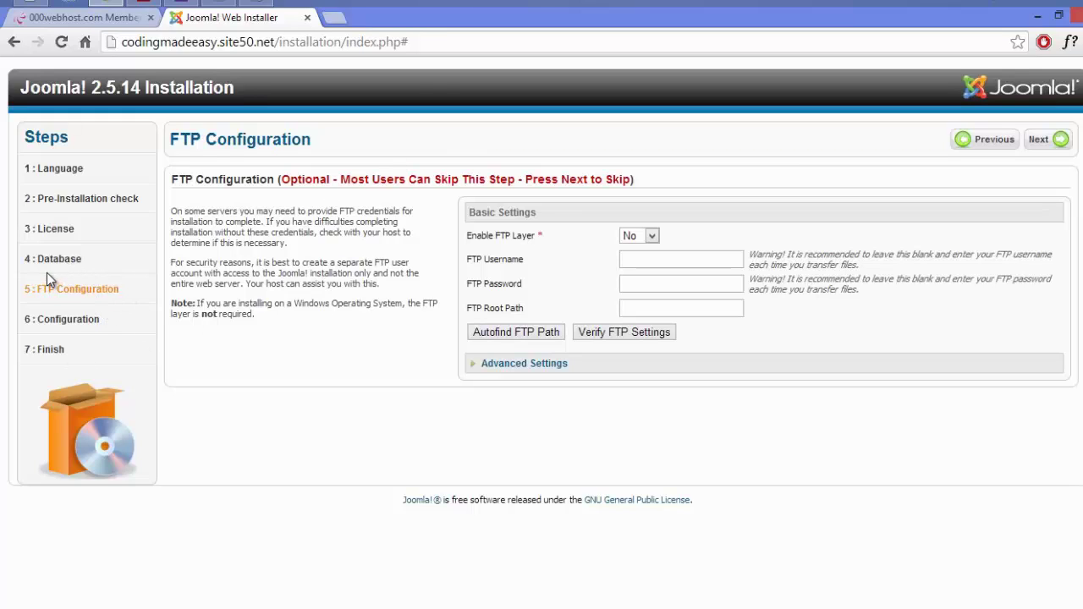
Skip the FTP step, leaving the FTP layer set to No.
left_click_drag(83, 261, 1, 236)
left_click(1066, 141)
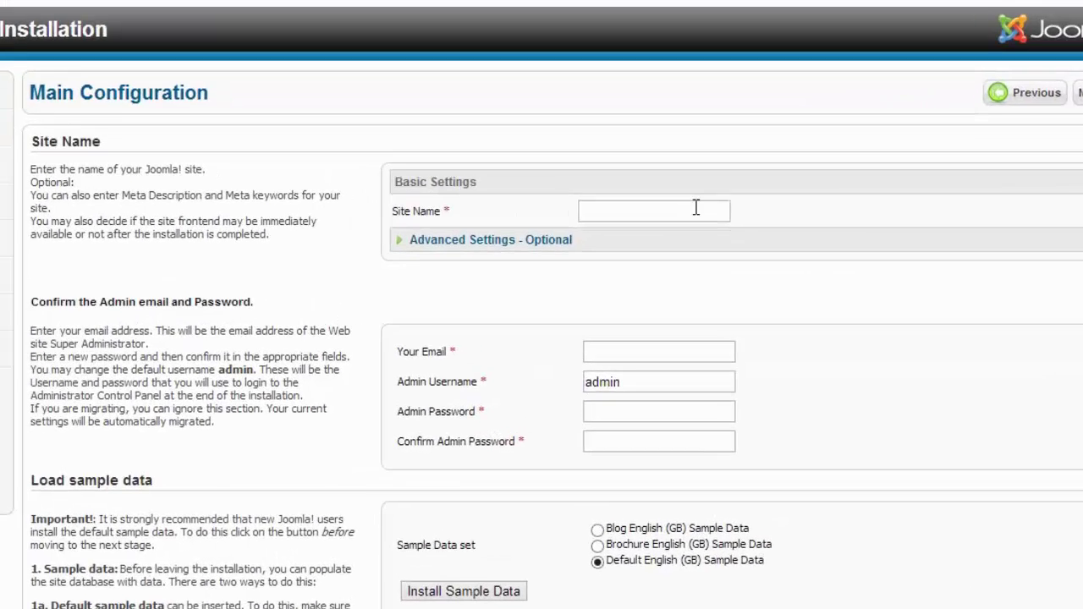
Enter CodingMadeEasy as the site name.
left_click(716, 236)
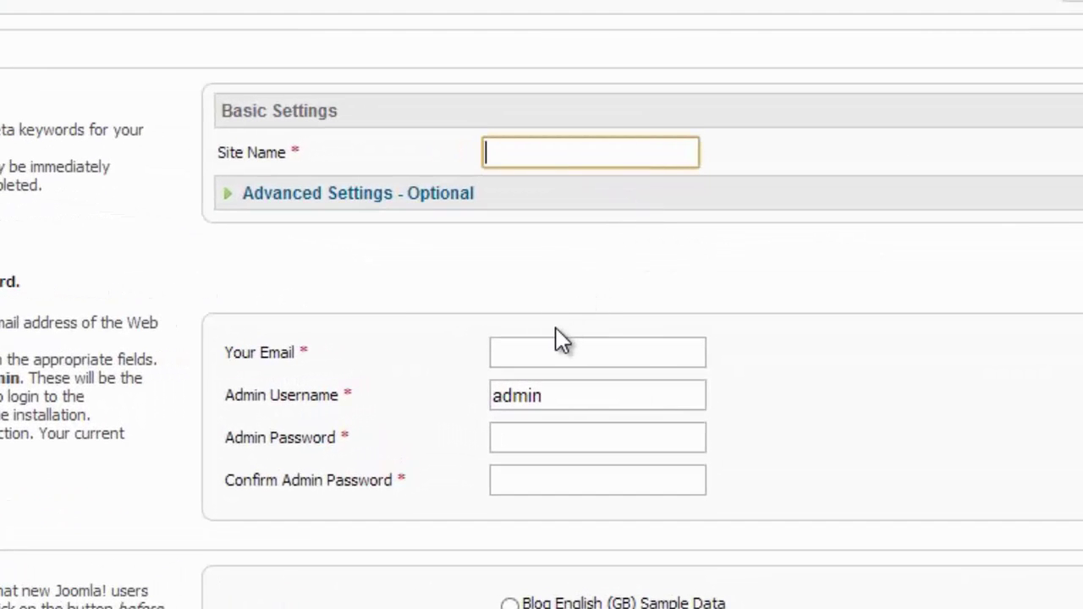
type("Coi")
type("dingm")
key("BackSpace")
type("Ma")
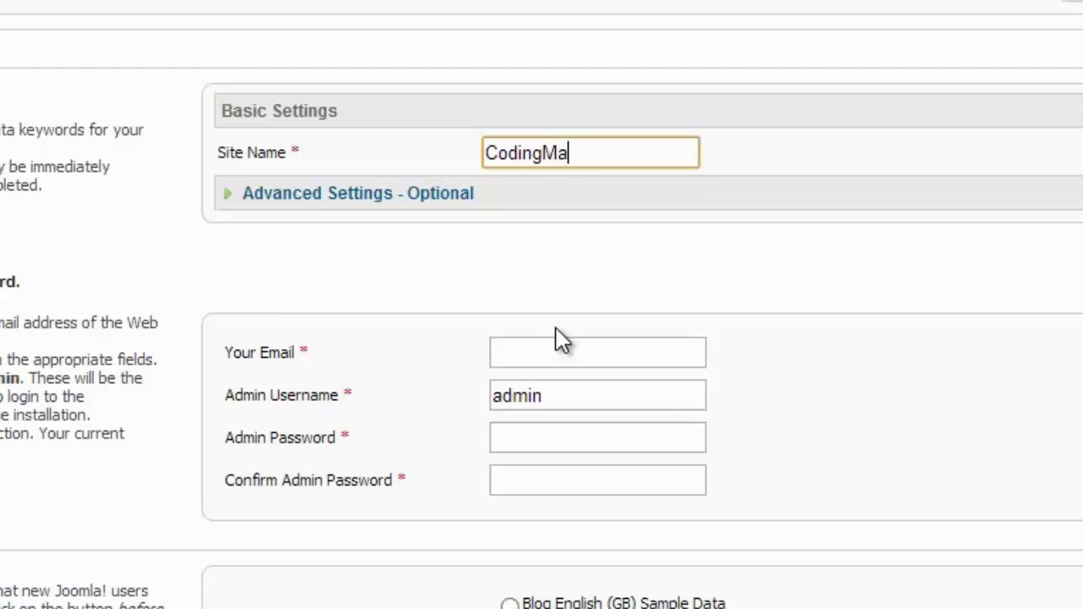
type("d")
left_click_drag(110, 167, 2, 127)
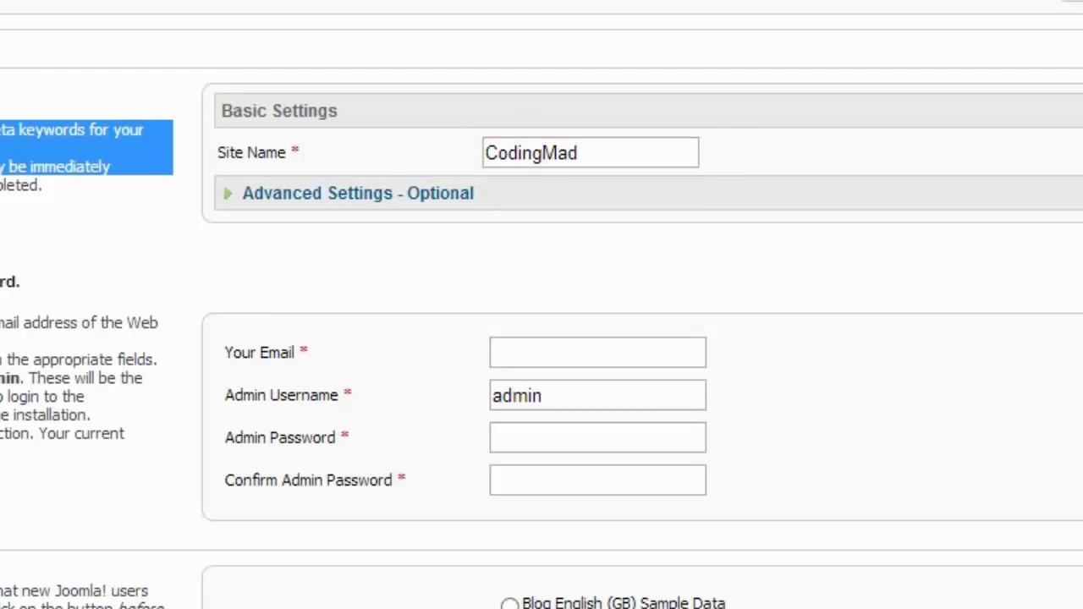
left_click(43, 187)
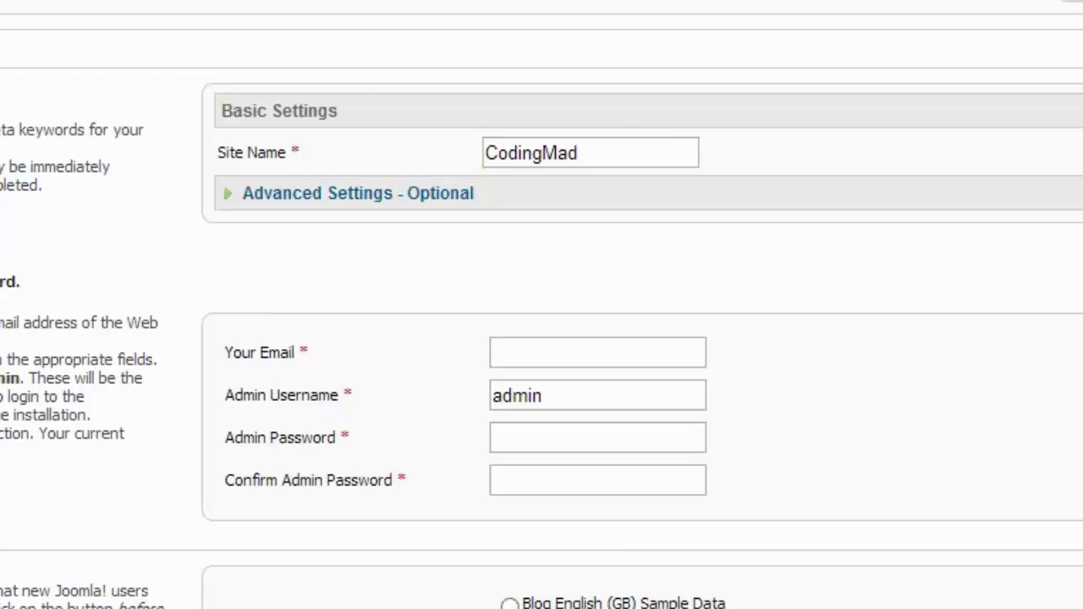
left_click(663, 151)
type("eEasy")
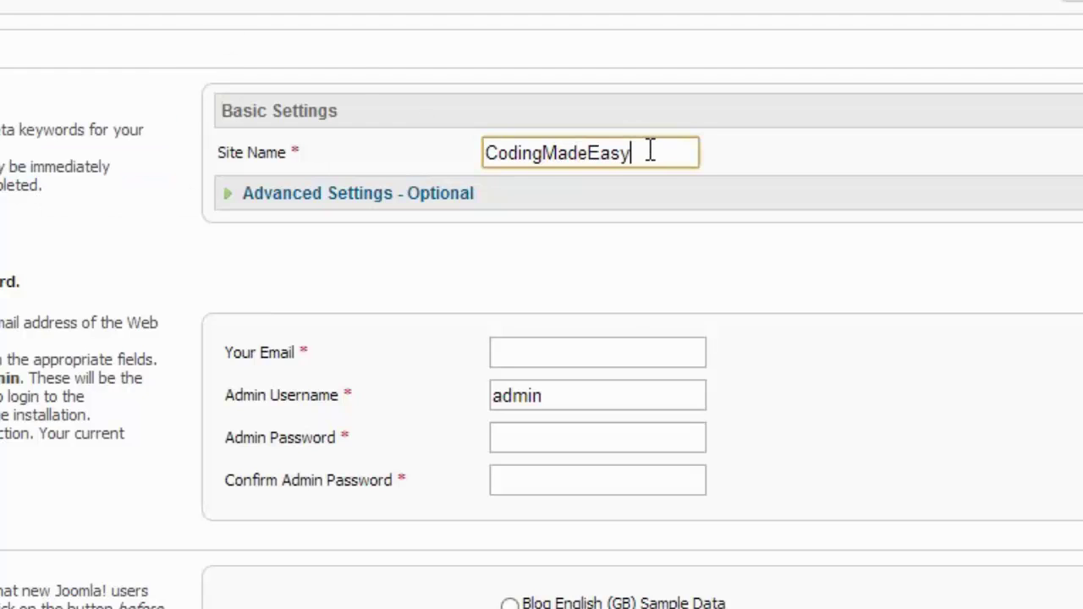
Fill in the administrator's e-mail address, keeping admin as the username.
left_click(618, 351)
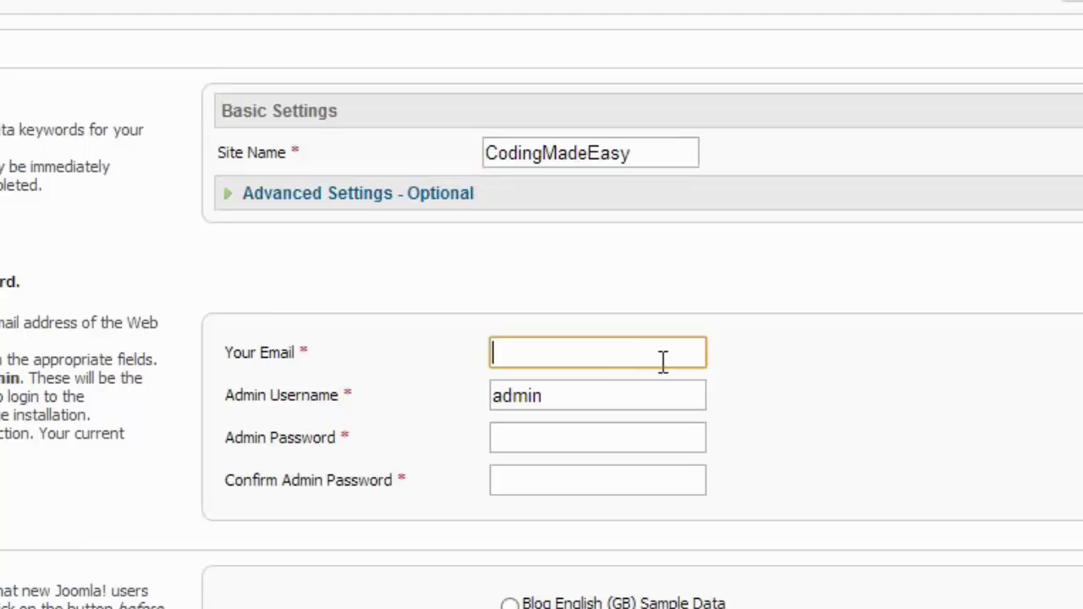
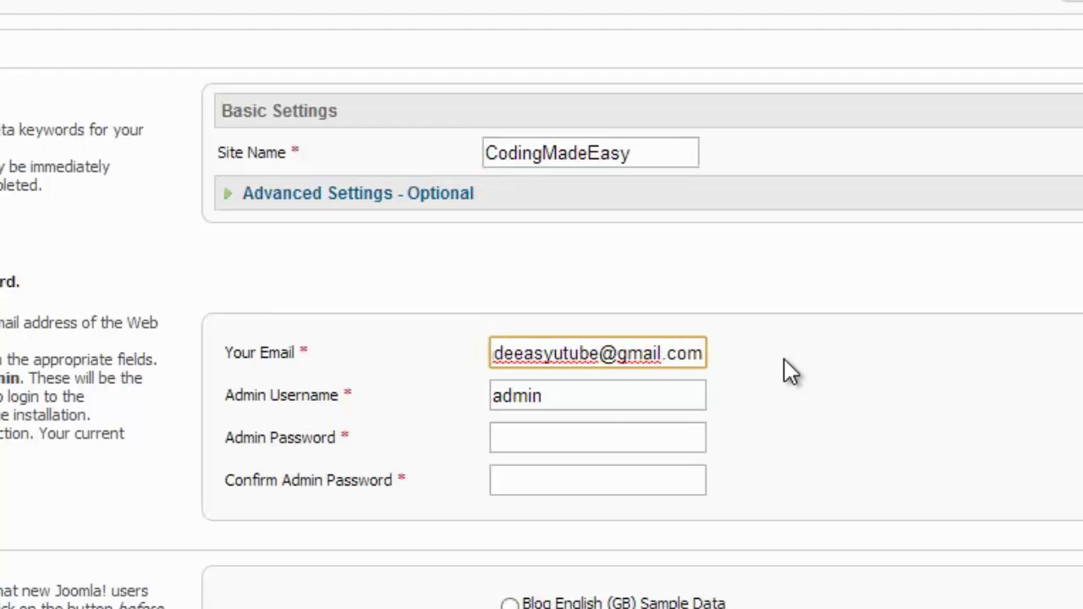
left_click_drag(705, 353, 435, 350)
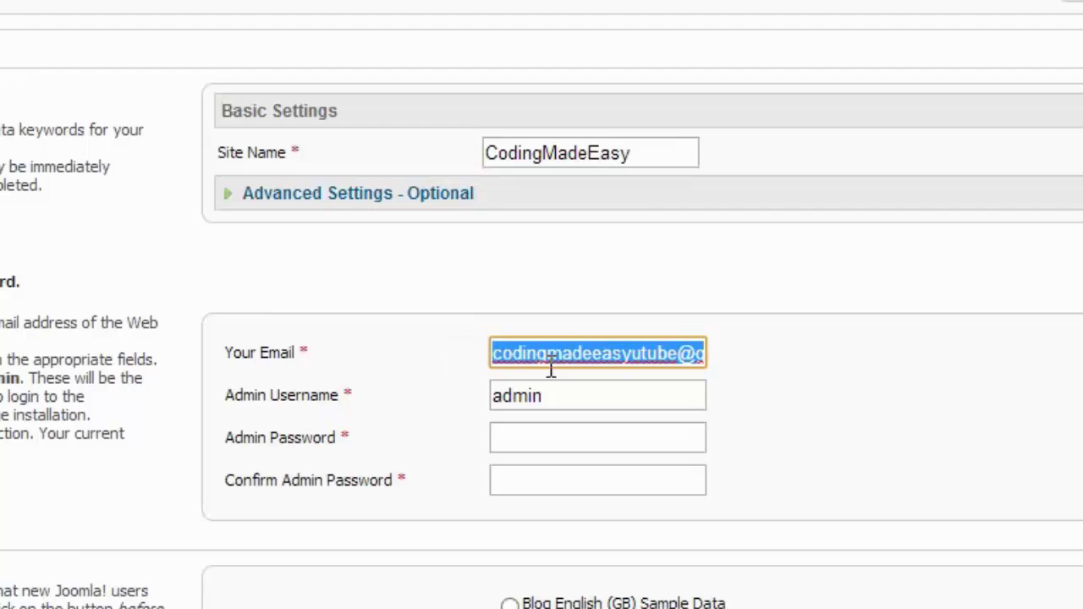
left_click_drag(606, 361, 608, 364)
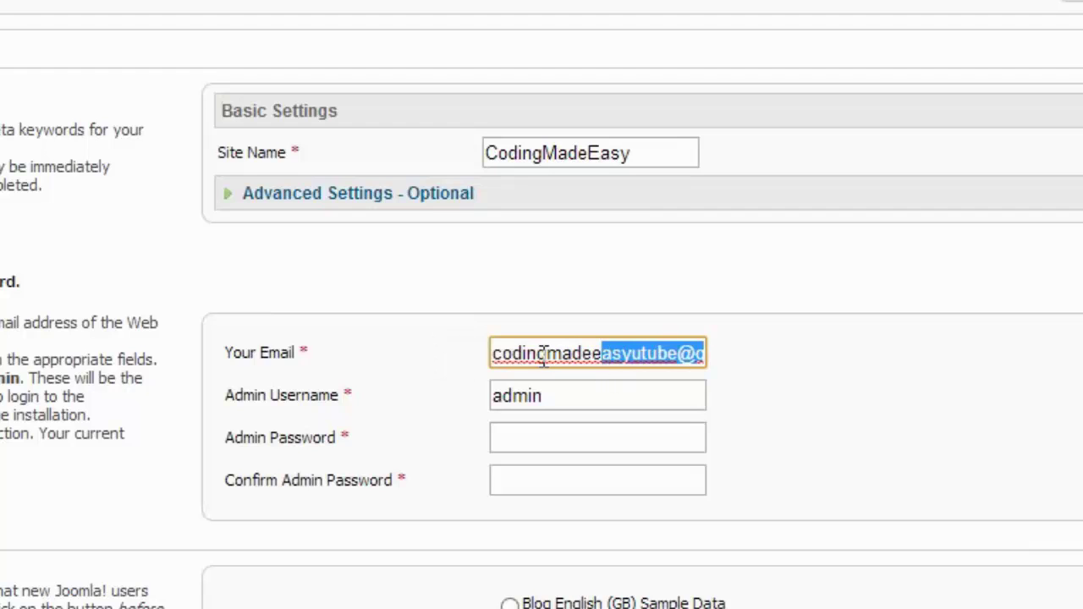
left_click(515, 356)
left_click_drag(550, 395, 452, 407)
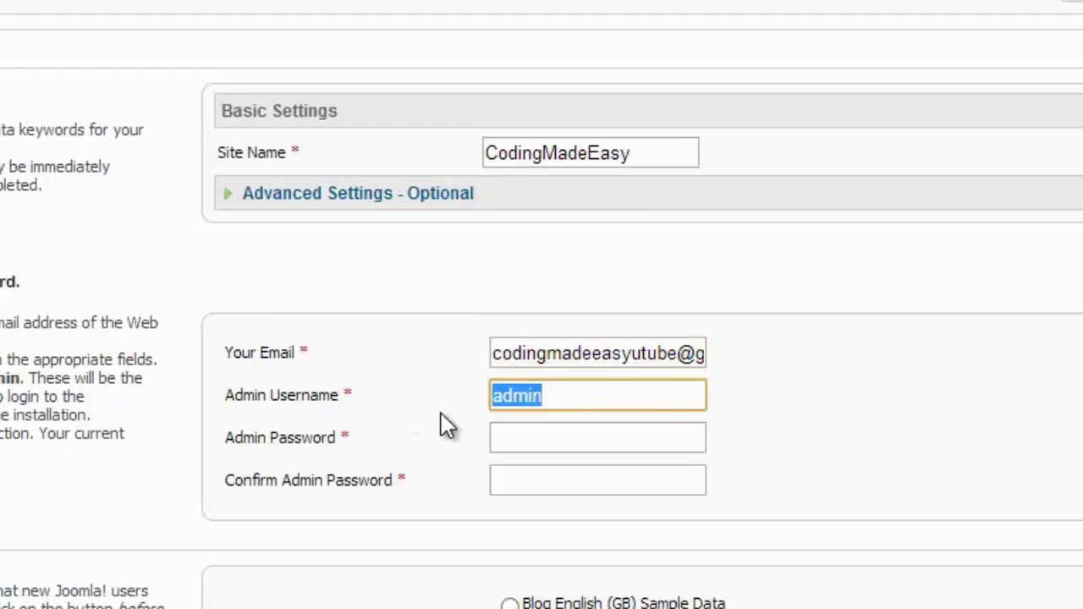
Make a first attempt at entering the admin password and its confirmation.
left_click(553, 399)
left_click(541, 440)
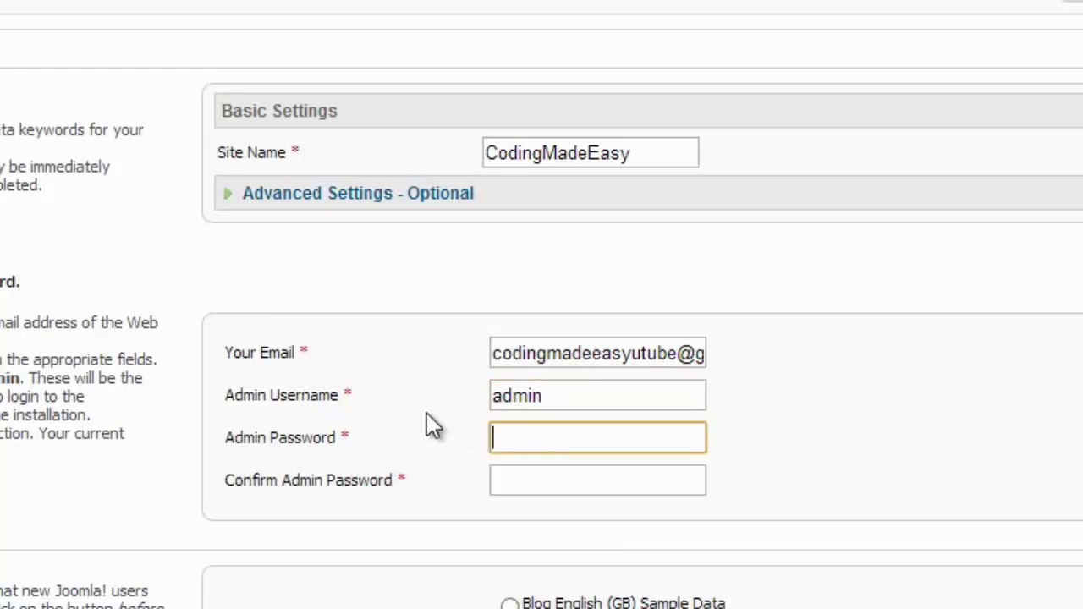
left_click_drag(234, 387, 416, 411)
left_click(532, 446)
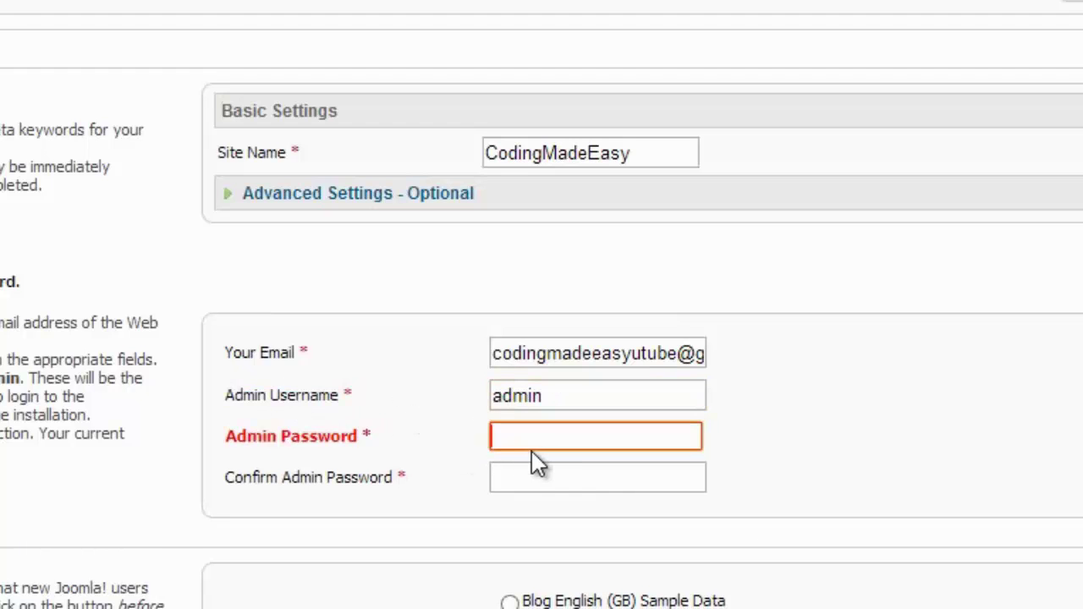
left_click(242, 390)
triple_click(243, 391)
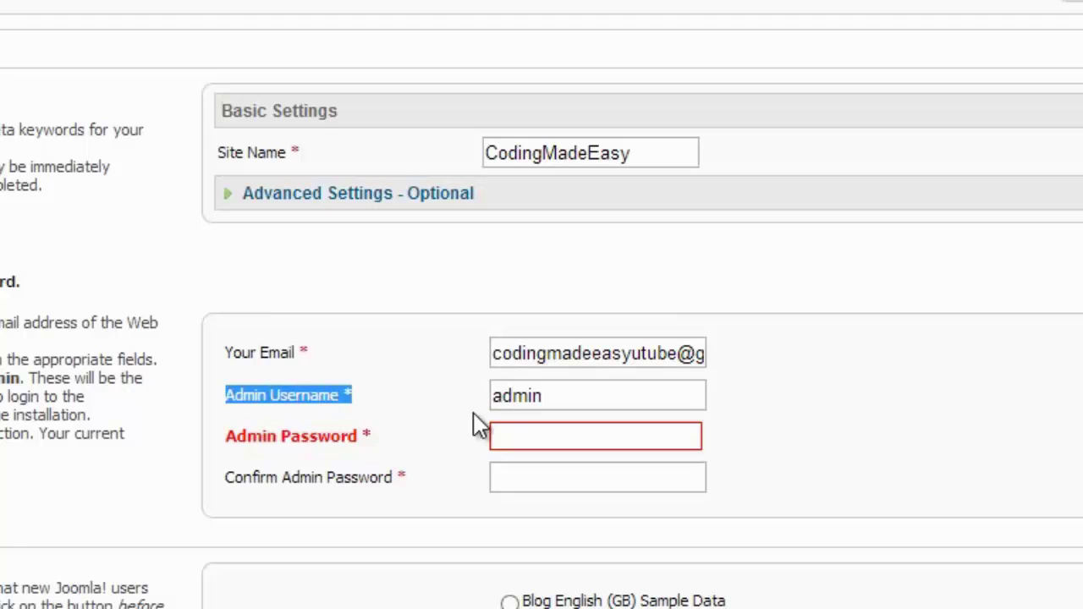
left_click(553, 409)
left_click(519, 434)
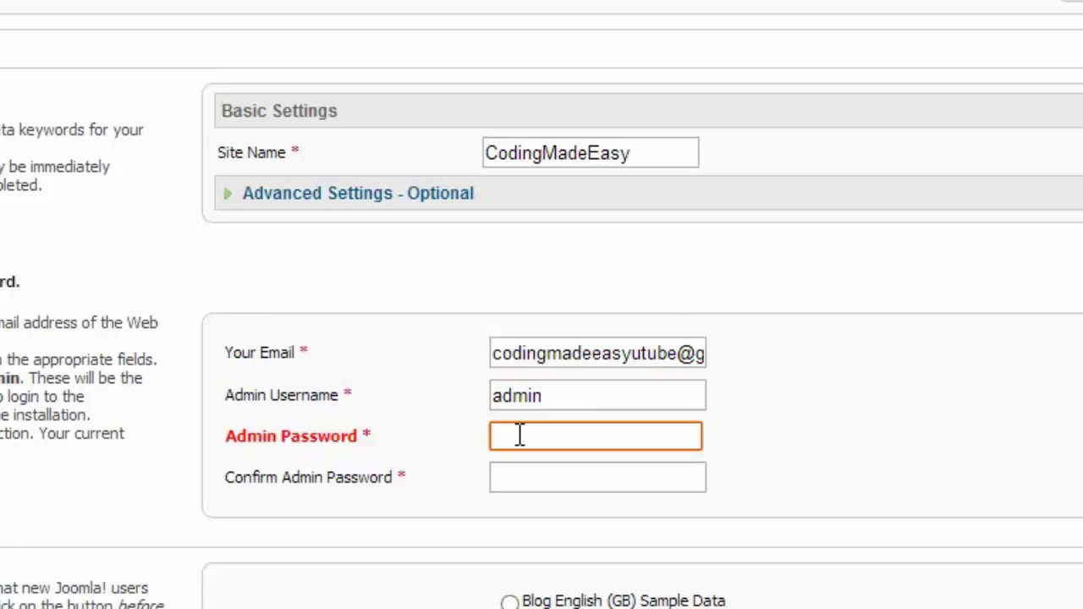
type("•••••••")
key("Tab")
type("••••••••")
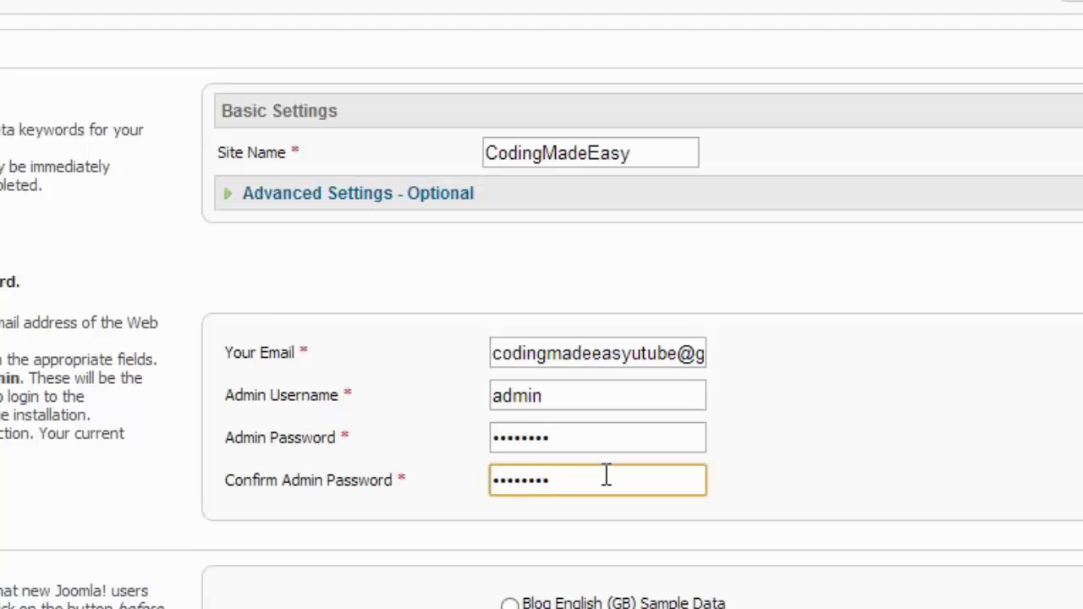
key("BackSpace")
key("BackSpace")
key("BackSpace")
key("BackSpace")
key("BackSpace")
key("BackSpace")
key("BackSpace")
key("BackSpace")
Re-enter the eight-character admin password in both the password and confirmation fields.
key("shift+Tab")
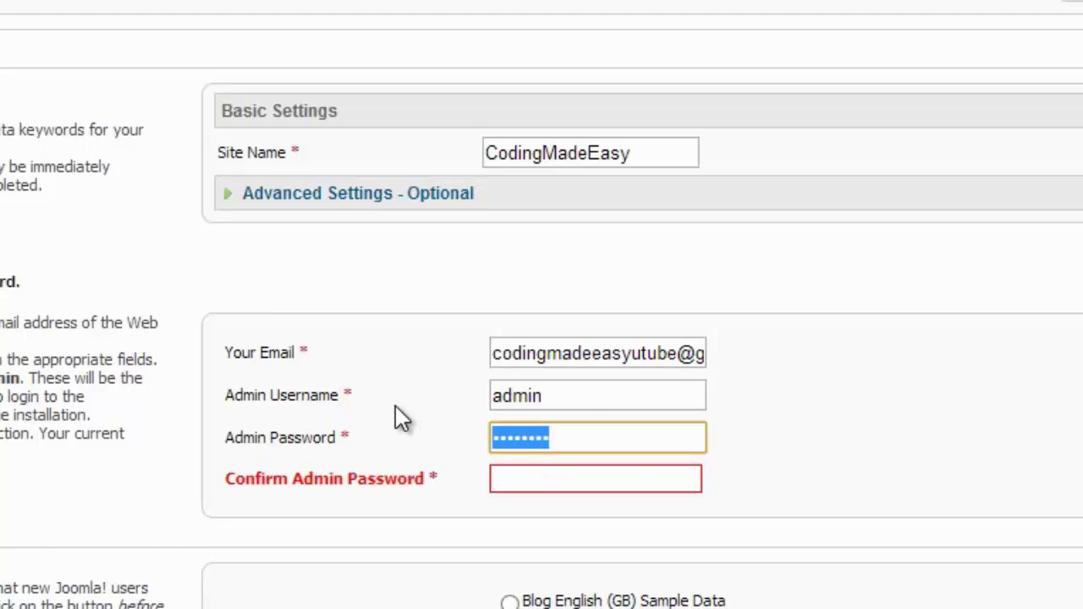
type("1234")
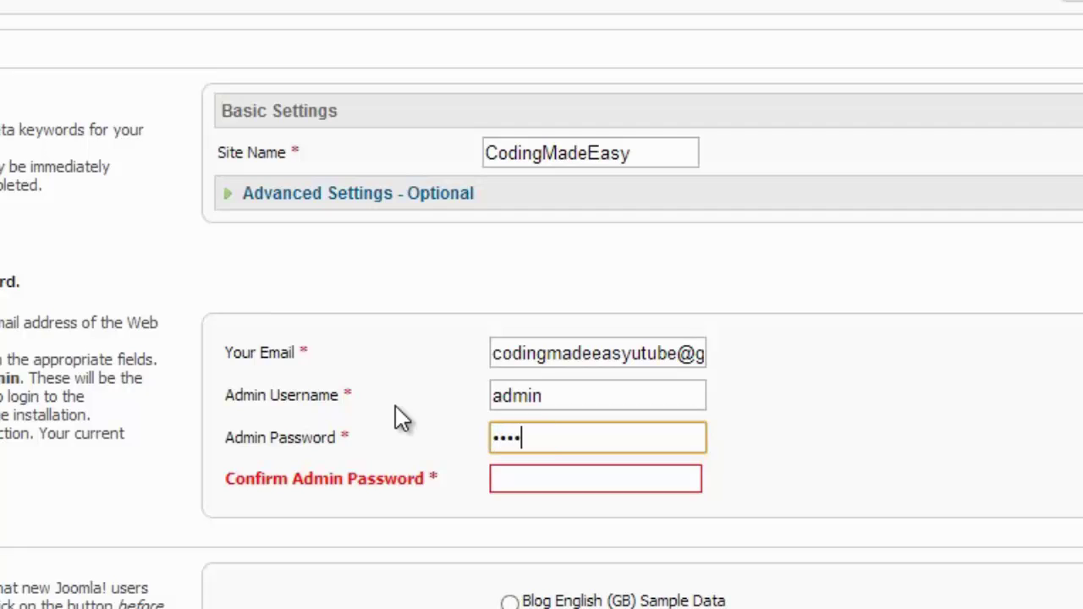
key("BackSpace")
key("BackSpace")
key("BackSpace")
key("BackSpace")
type("admin123")
key("Tab")
type("admin")
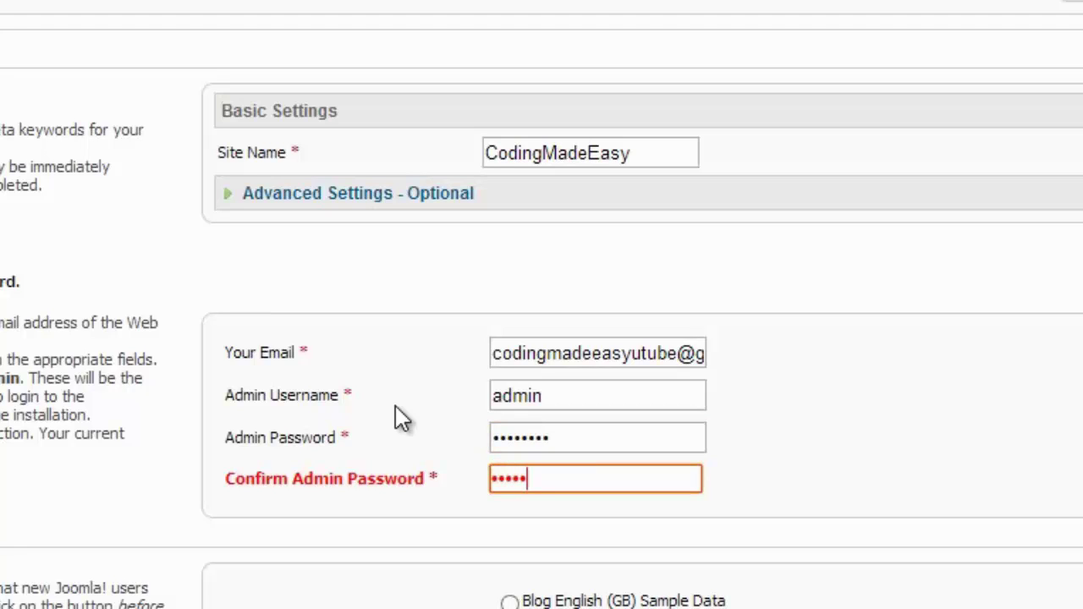
type("123")
scroll(668, 468, "down", 2)
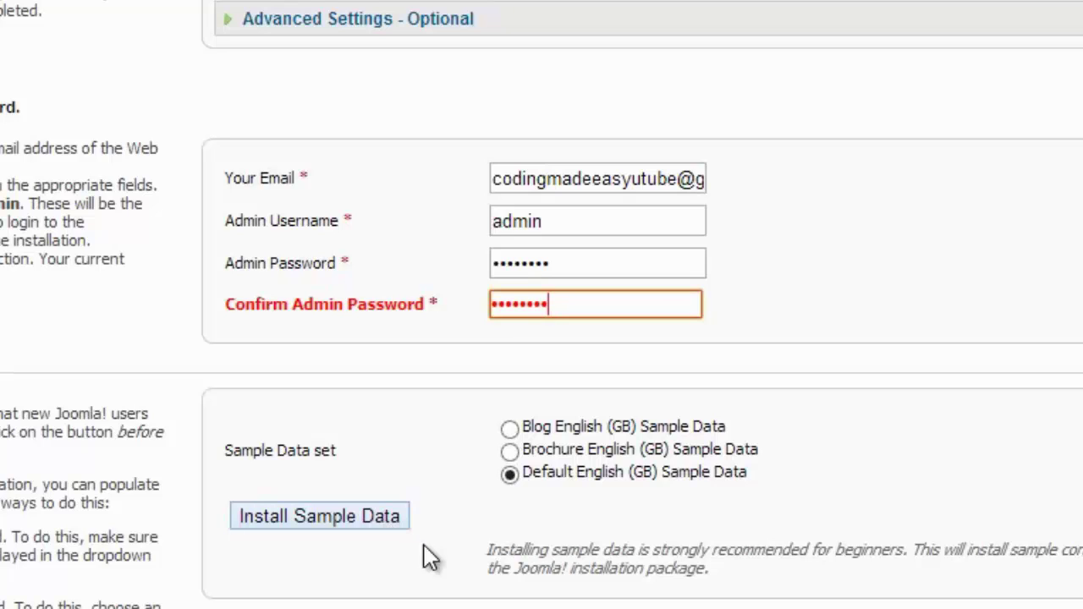
left_click(391, 524)
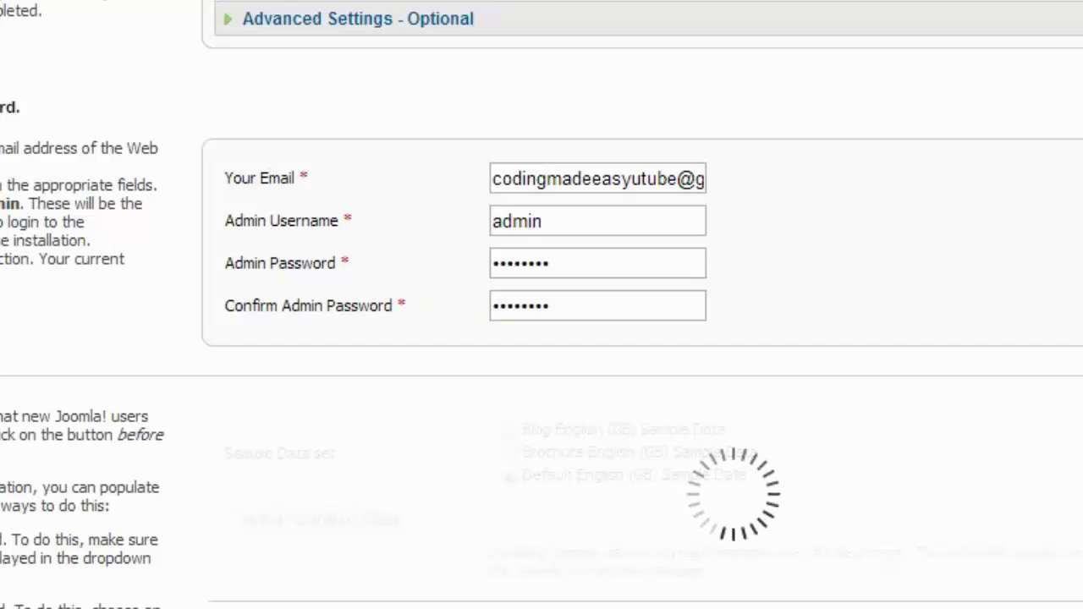
scroll(575, 527, "up", 2)
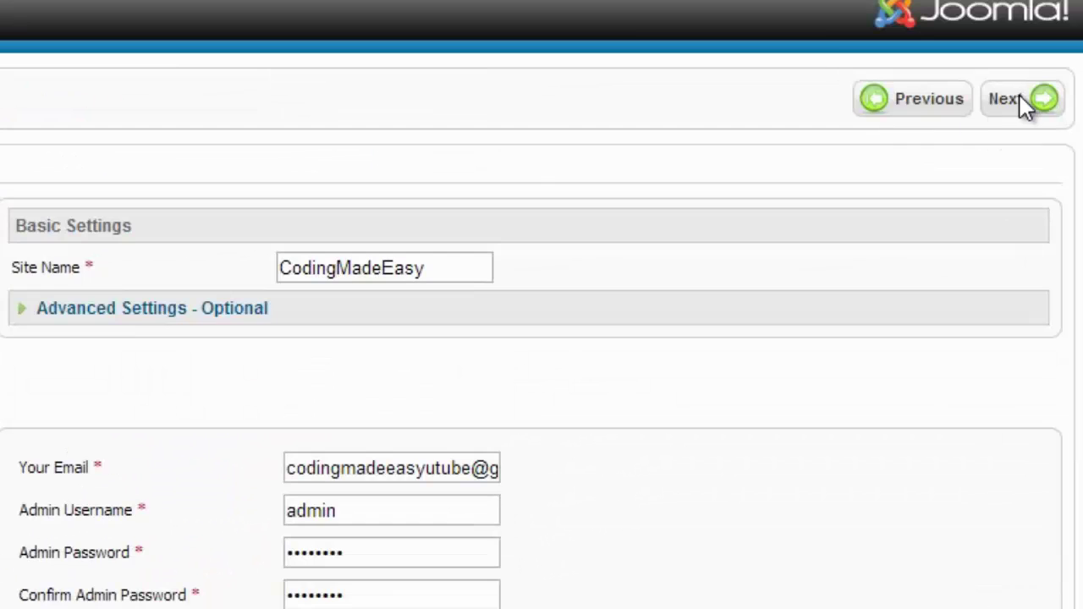
left_click(1036, 99)
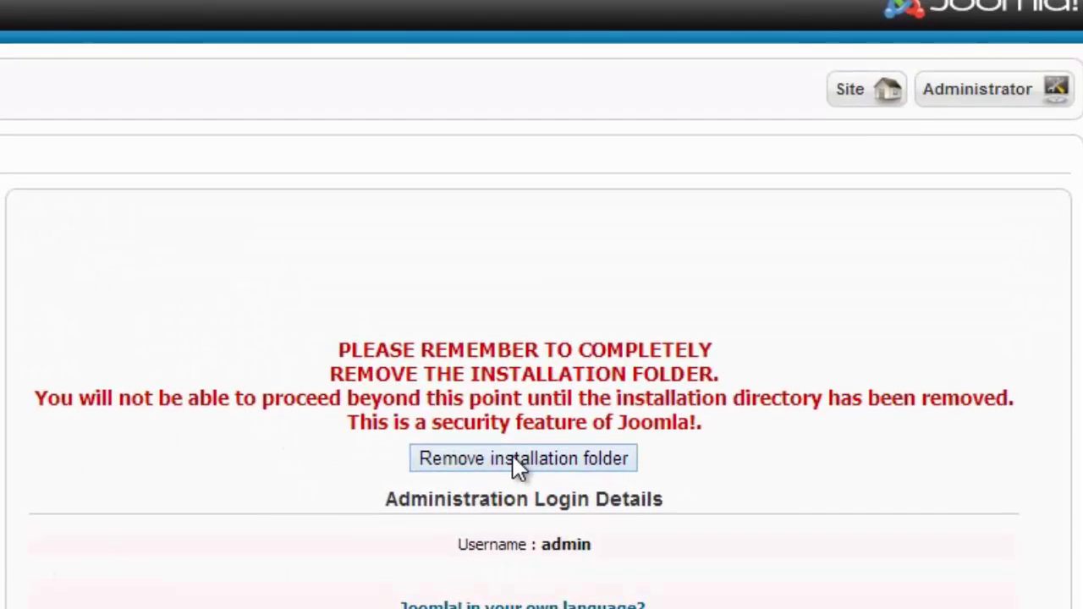
left_click(544, 463)
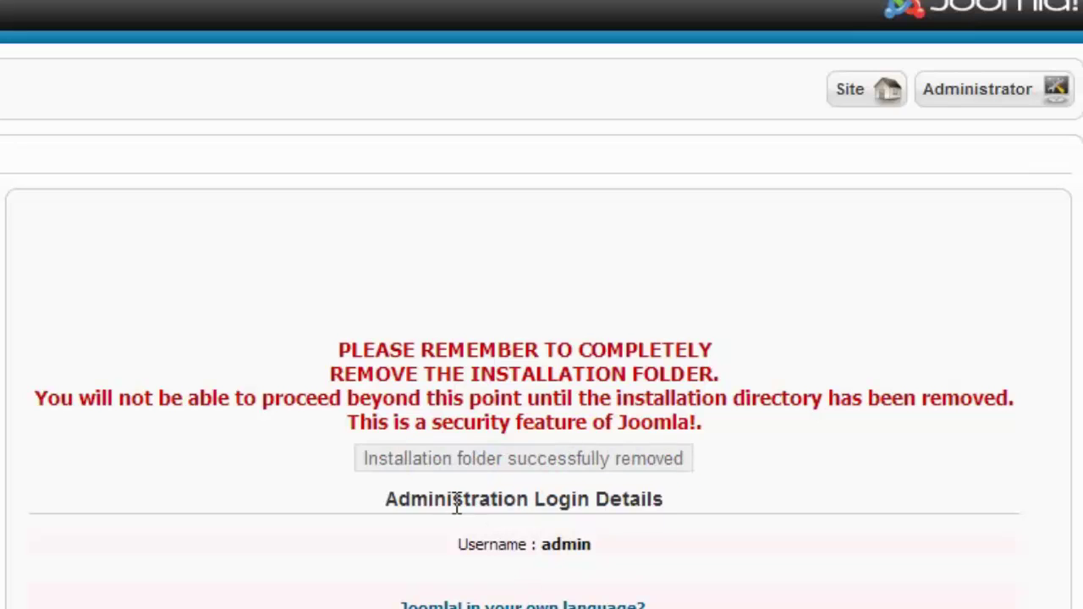
left_click_drag(659, 435, 303, 337)
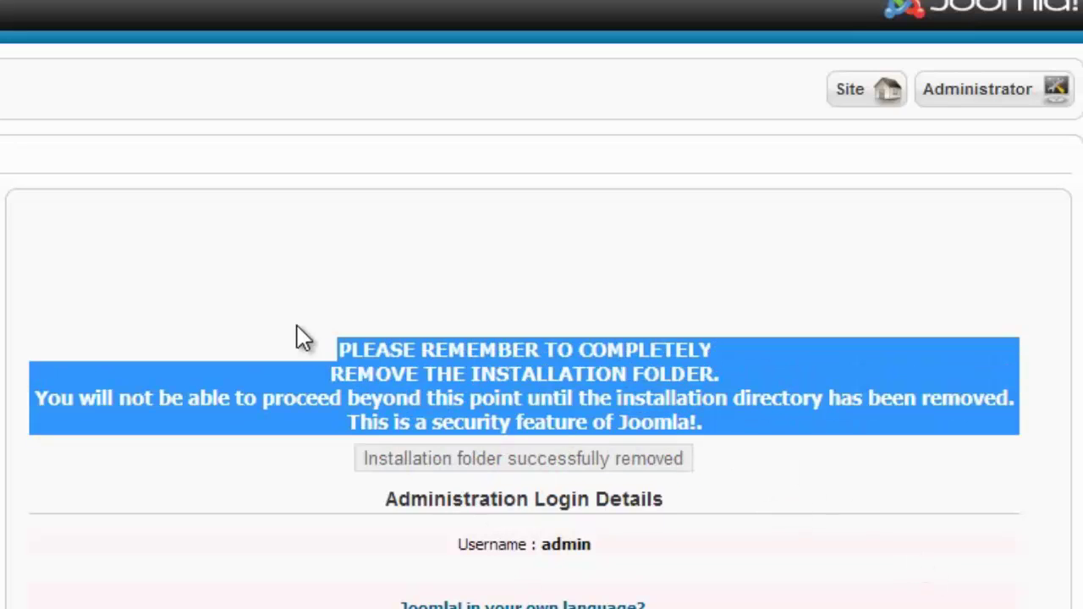
left_click(616, 500)
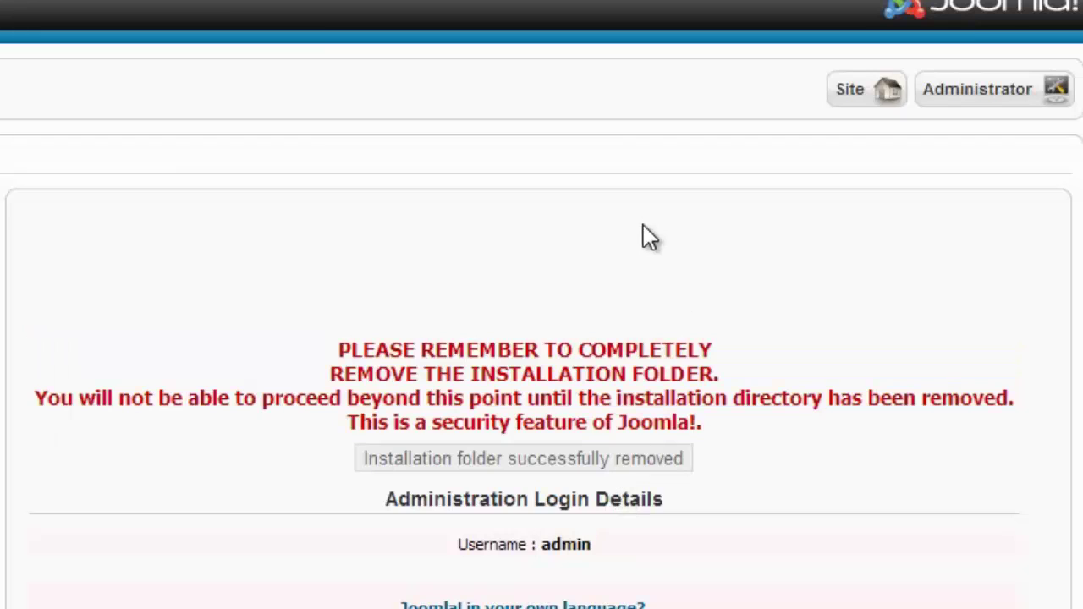
Open the live site's front-end home page and browse its Joomla! intro content.
left_click(864, 95)
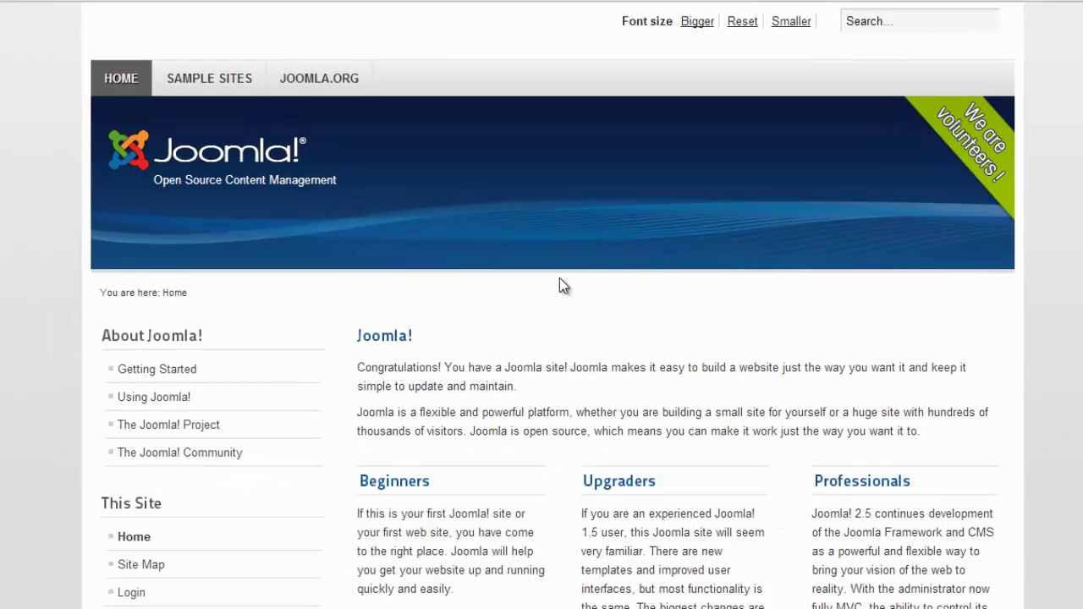
scroll(559, 287, "down", 6)
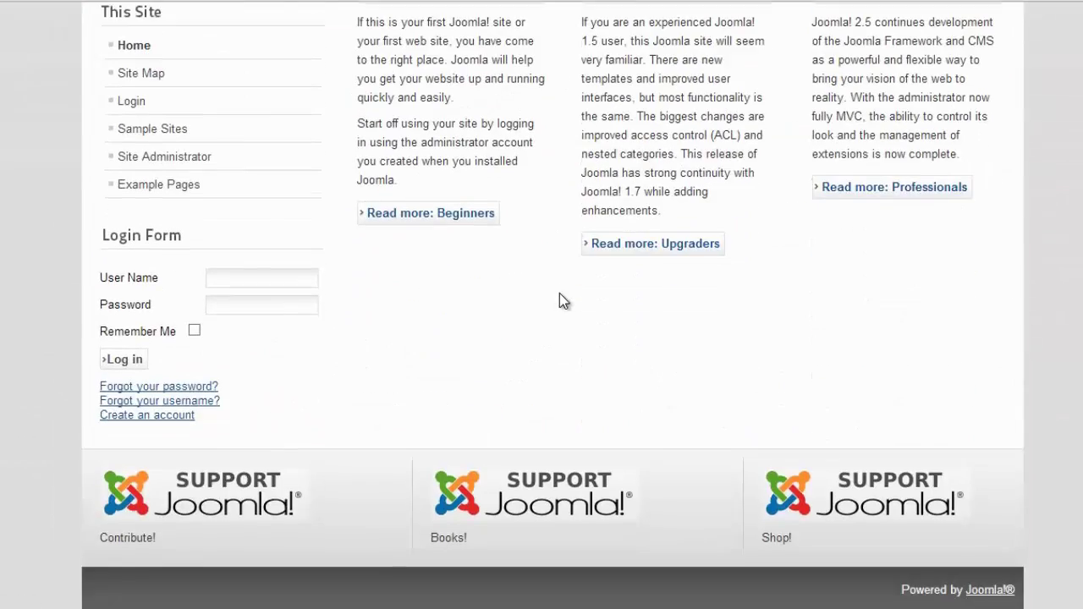
scroll(559, 294, "up", 6)
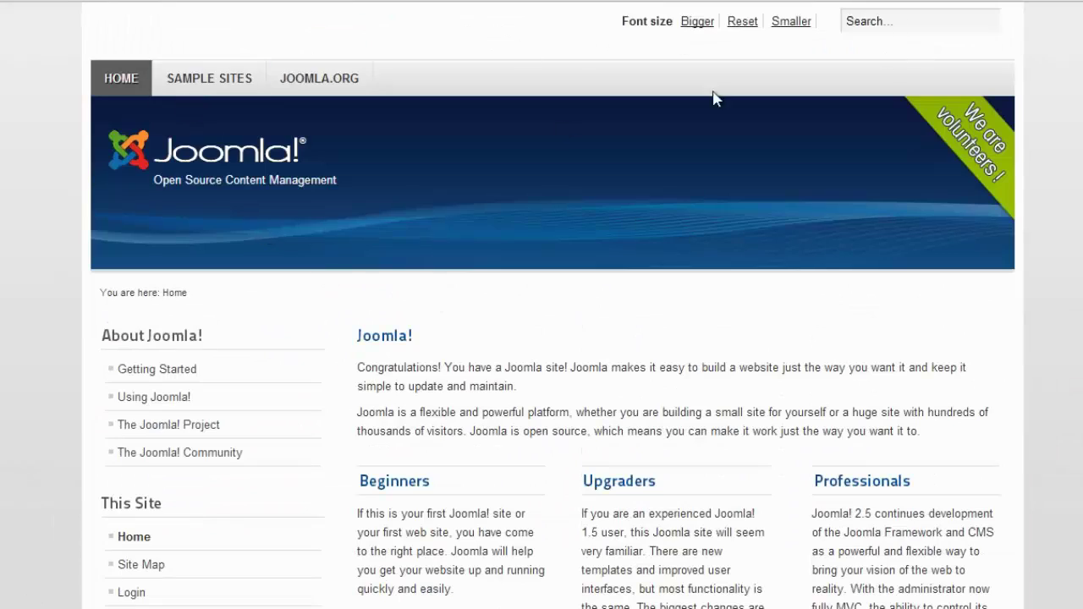
scroll(310, 329, "down", 6)
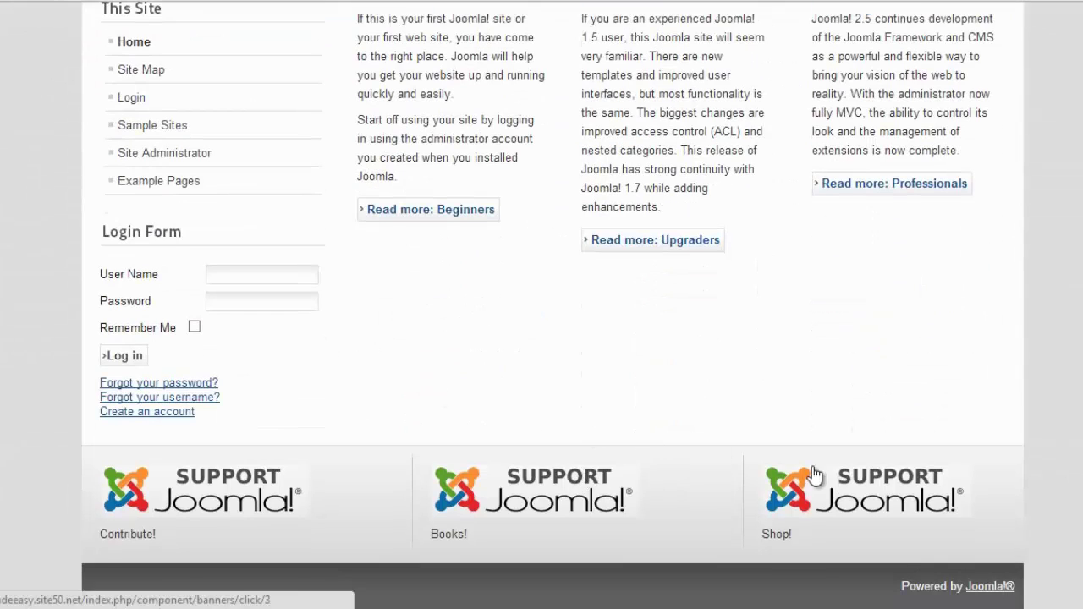
scroll(507, 355, "up", 6)
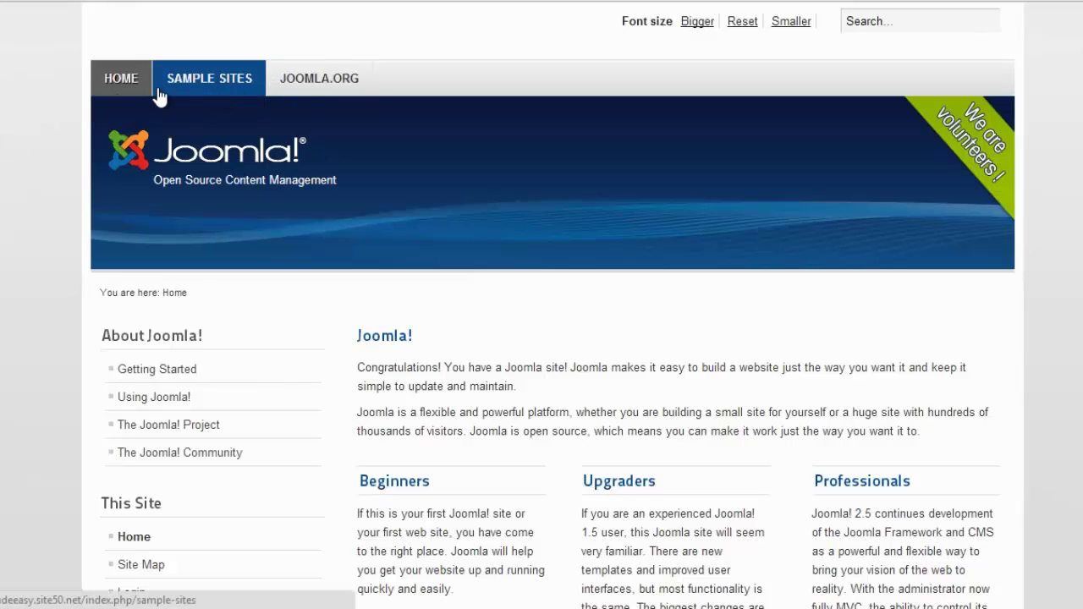
double_click(380, 335)
left_click_drag(362, 366, 590, 226)
scroll(622, 487, "down", 4)
scroll(285, 295, "up", 4)
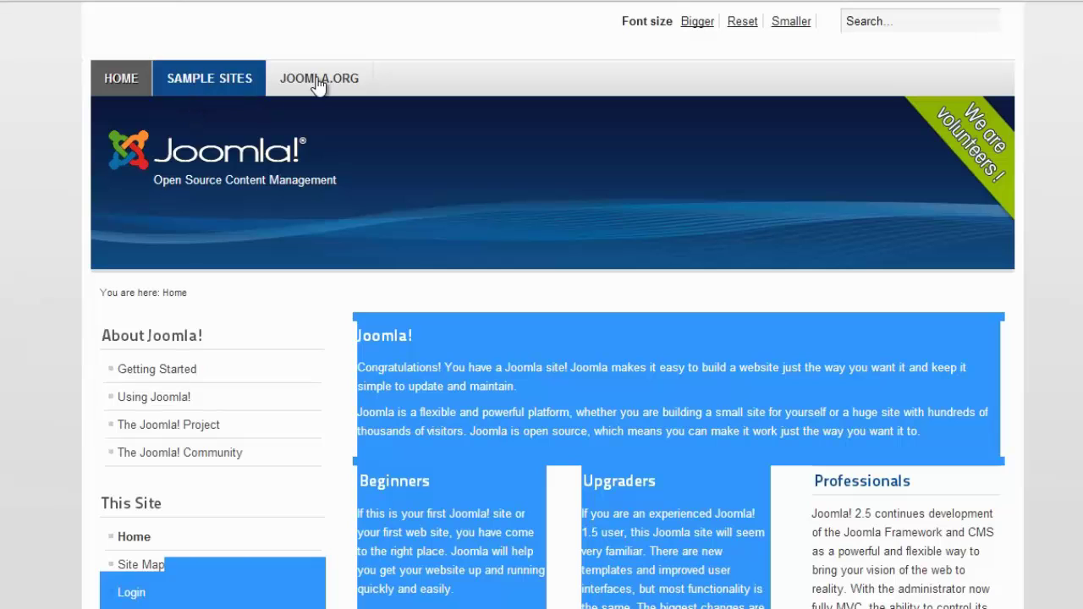
Browse the Sample Sites page, visit joomla.org, then go back.
left_click(222, 90)
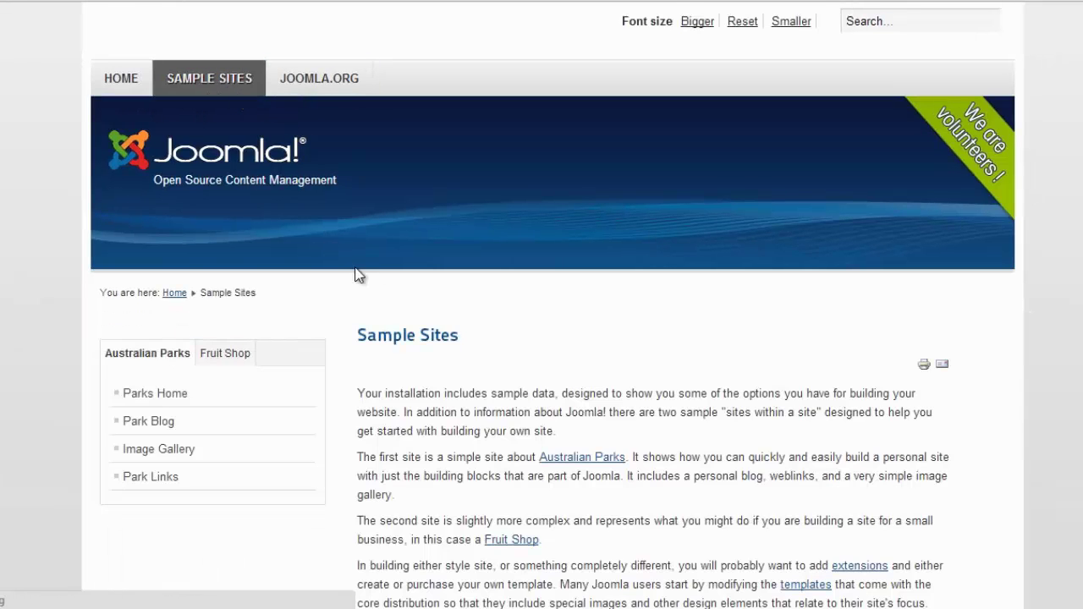
scroll(373, 296, "down", 3)
left_click_drag(357, 119, 435, 185)
left_click_drag(364, 166, 489, 247)
left_click_drag(572, 310, 621, 375)
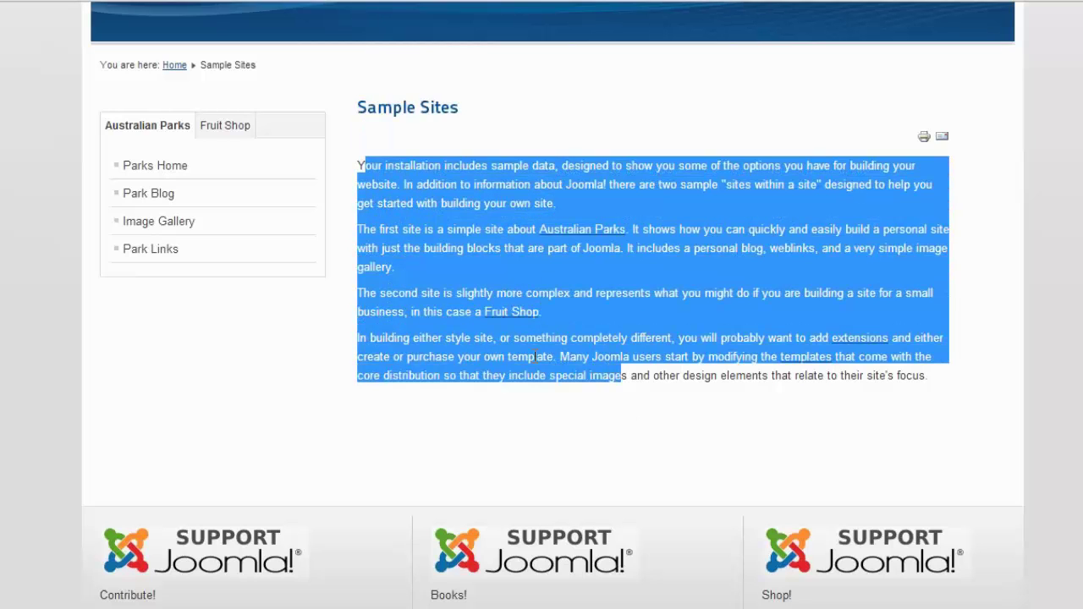
left_click(208, 131)
scroll(254, 144, "up", 3)
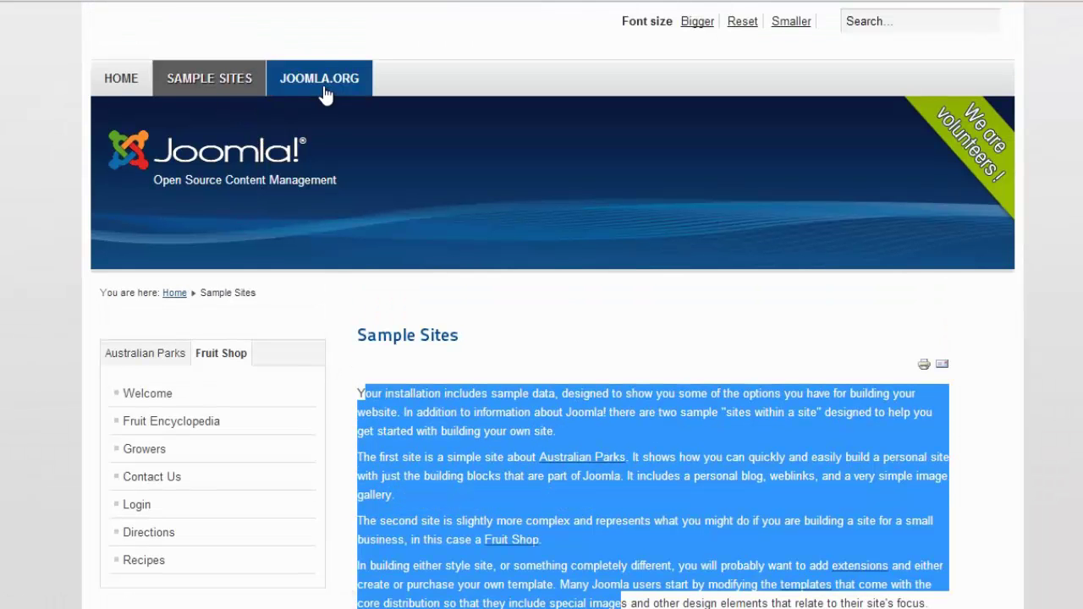
left_click(163, 140)
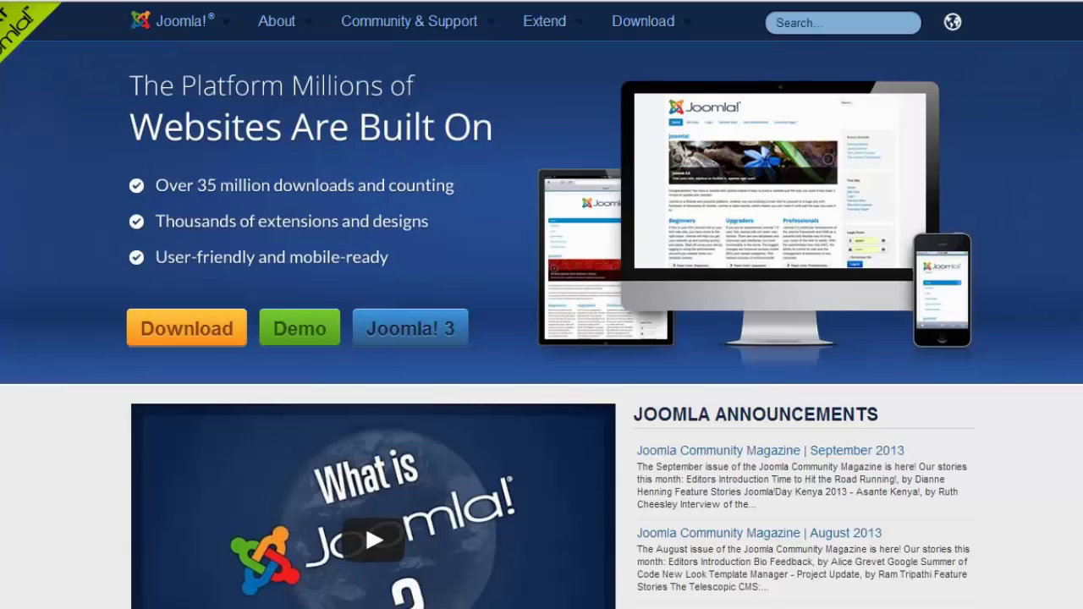
key("alt+Left")
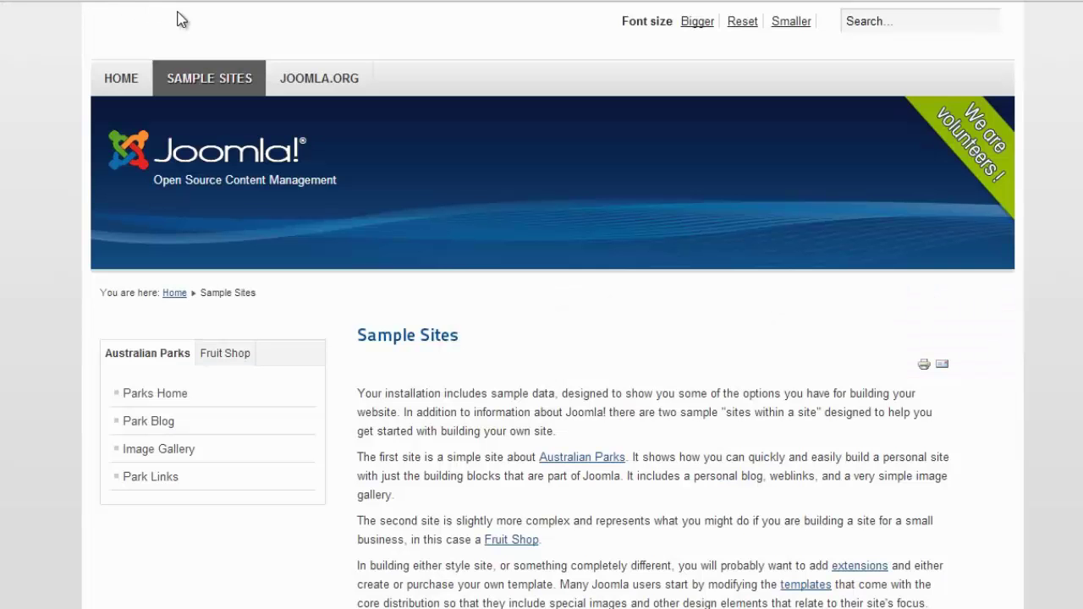
Review the Sample Sites text and return to the HOME page.
scroll(466, 302, "down", 3)
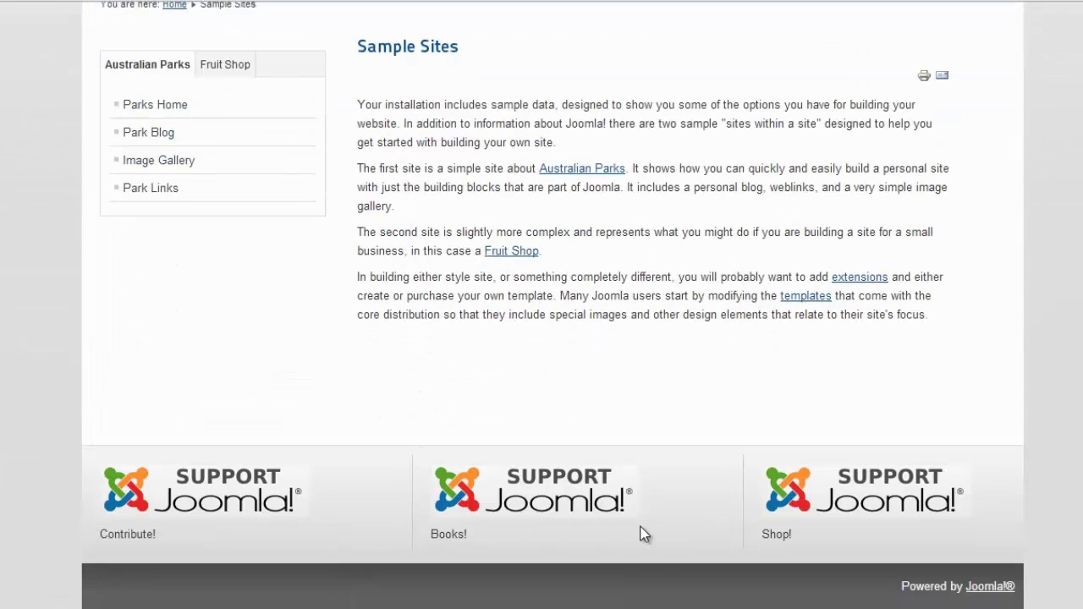
scroll(300, 438, "up", 3)
scroll(250, 468, "down", 3)
scroll(855, 523, "up", 3)
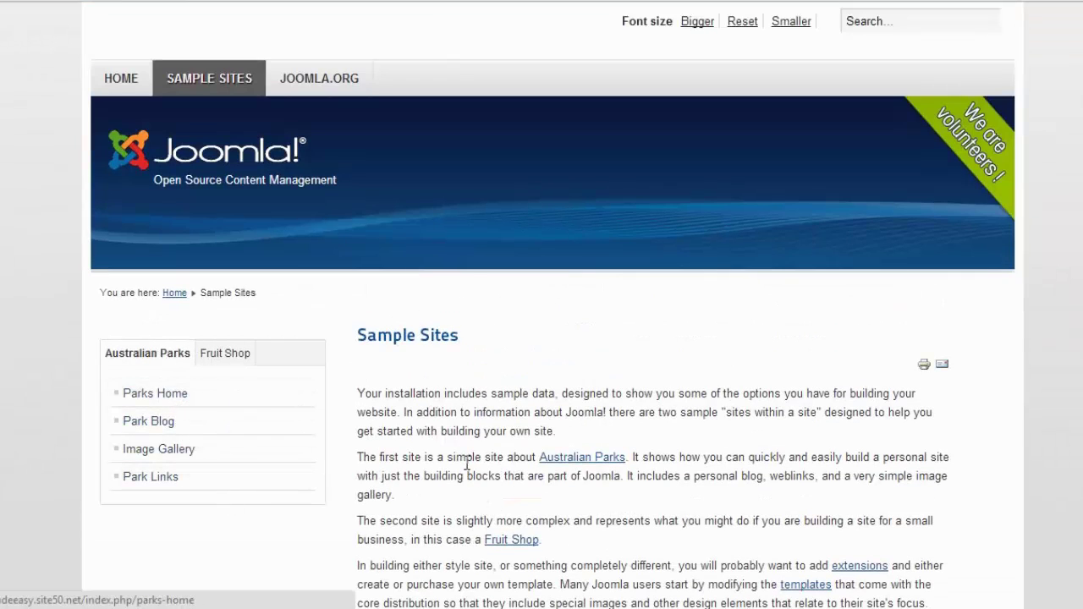
left_click_drag(371, 393, 825, 603)
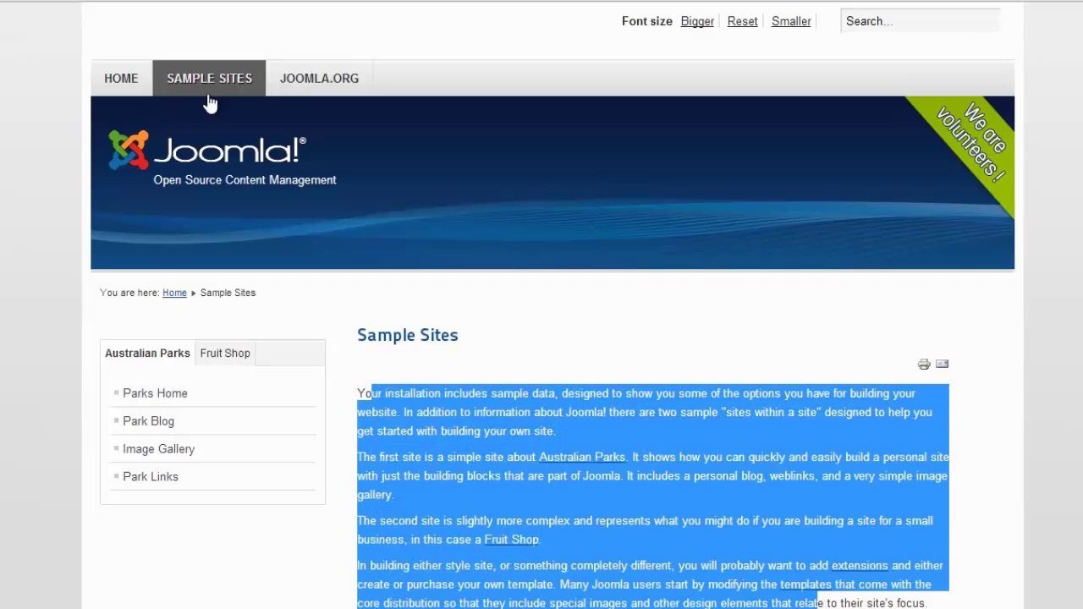
left_click(134, 83)
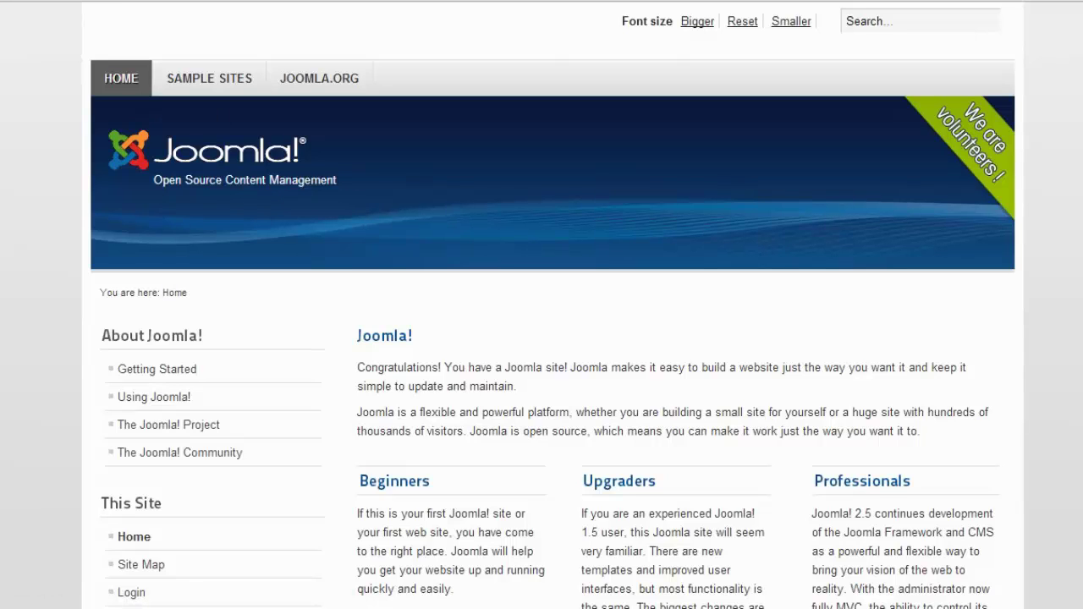
In a new tab, load the site's address with administrator appended to reach the login page.
key("ctrl+t")
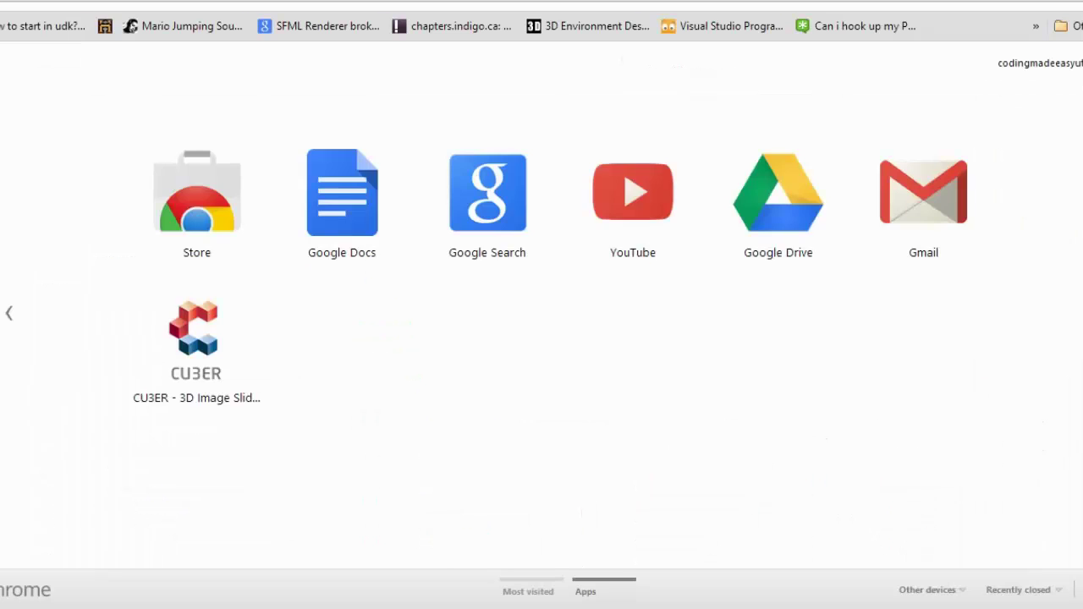
type("codingmadeeasy.ca")
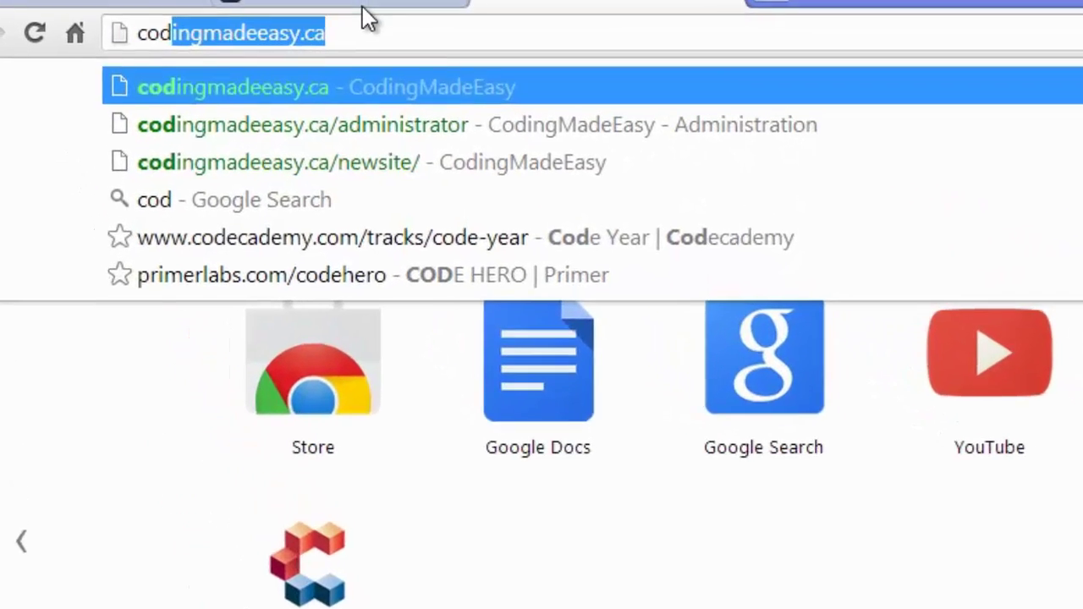
key("Return")
left_click(441, 32)
key("ctrl+c")
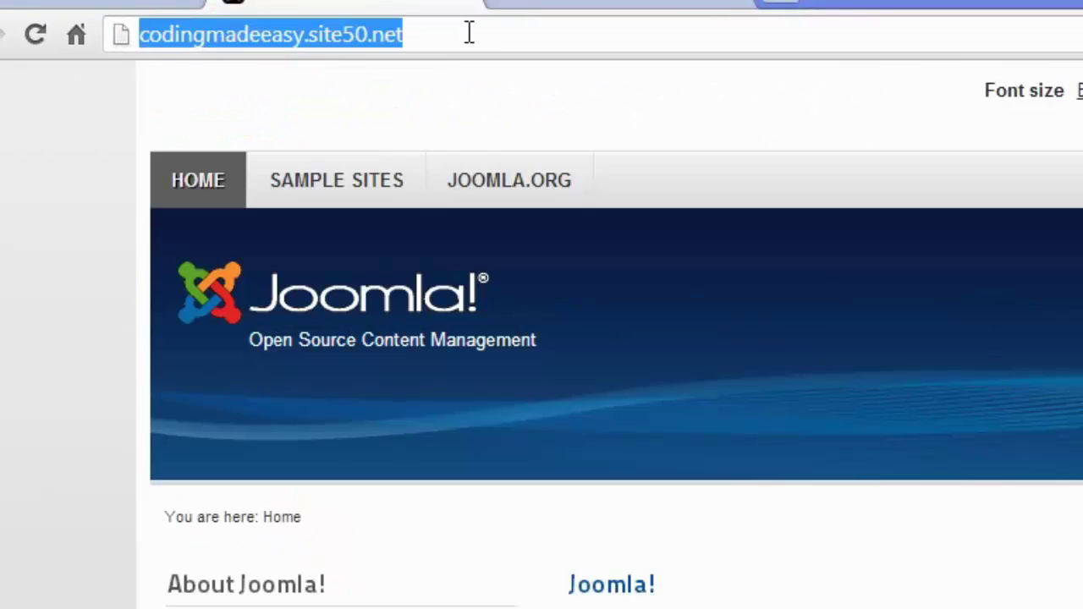
left_click(613, 4)
left_click(508, 34)
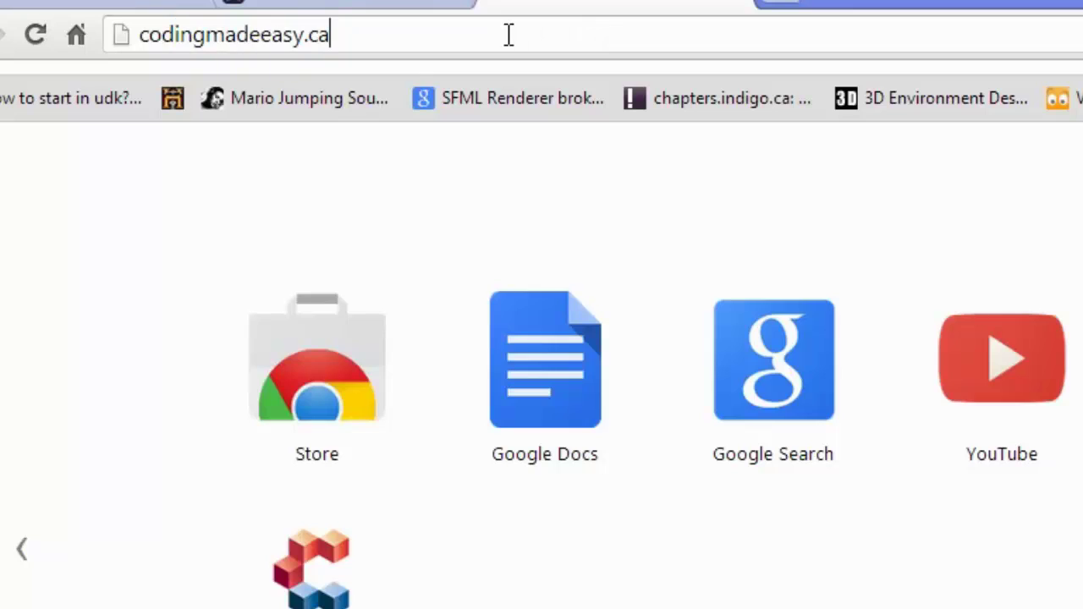
key("ctrl+a")
key("ctrl+v")
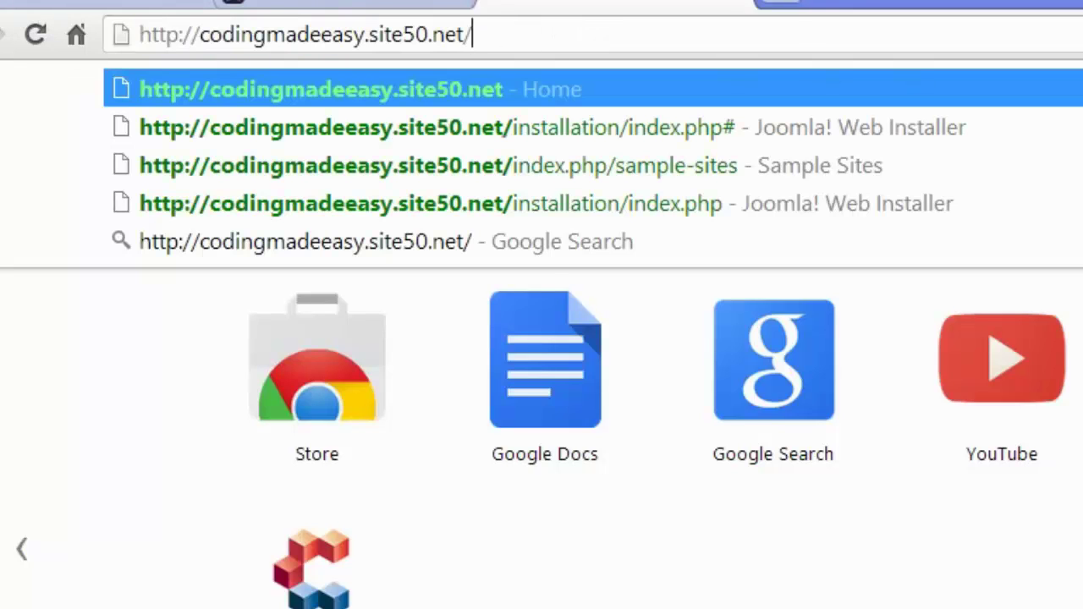
type("administrat")
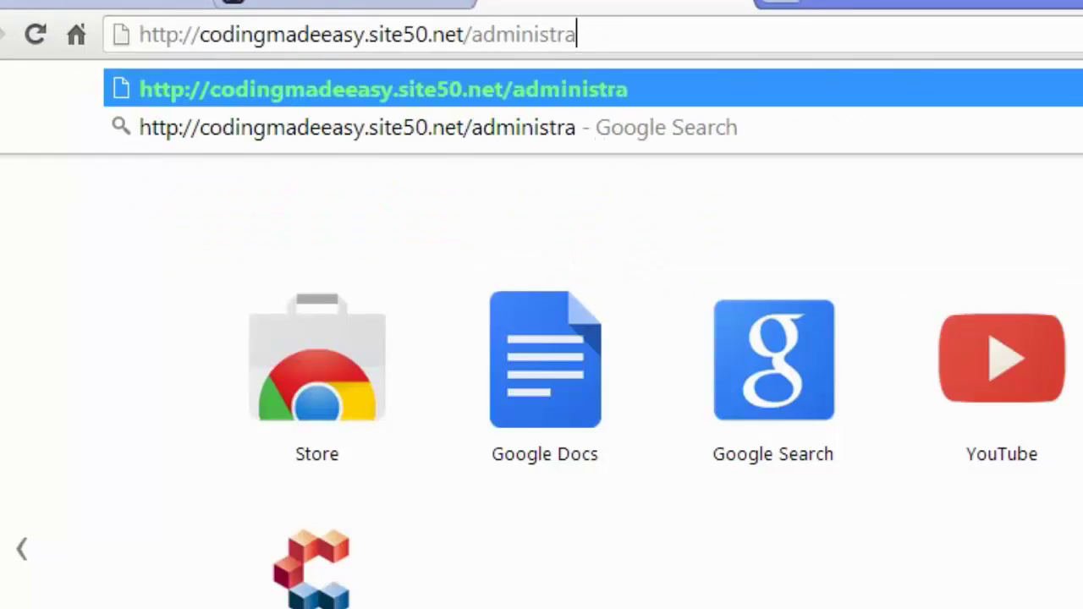
type("or")
key("Return")
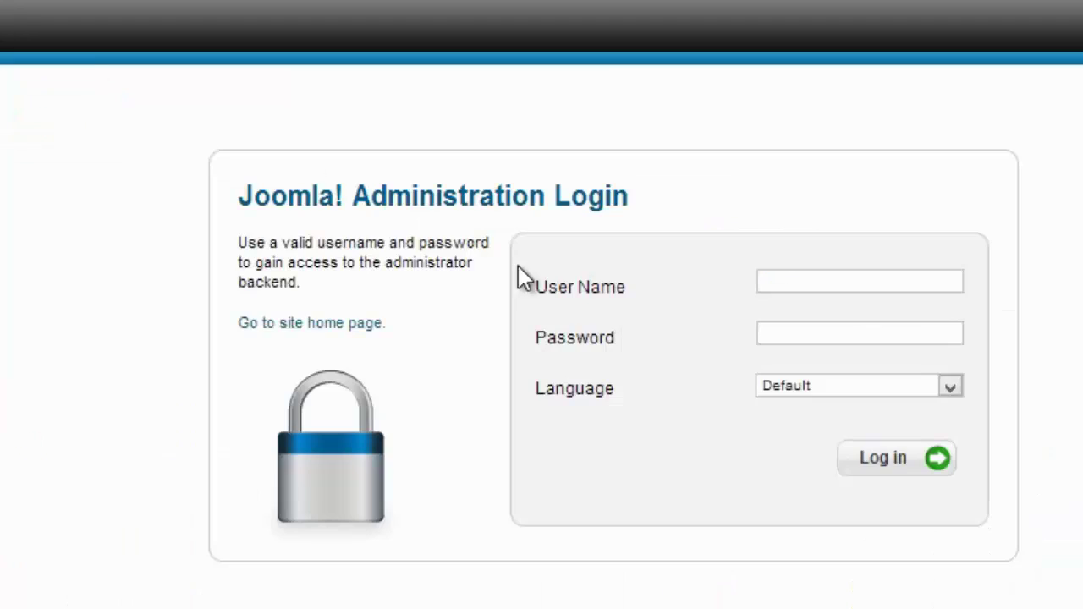
Log in to the back end as admin with the administrator password.
left_click(825, 290)
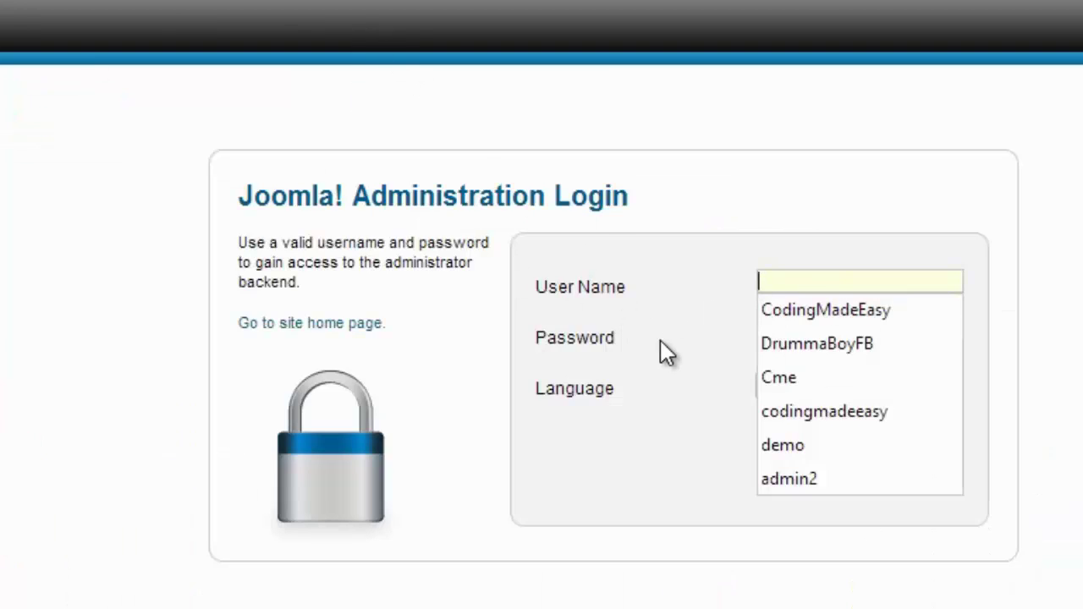
left_click(744, 211)
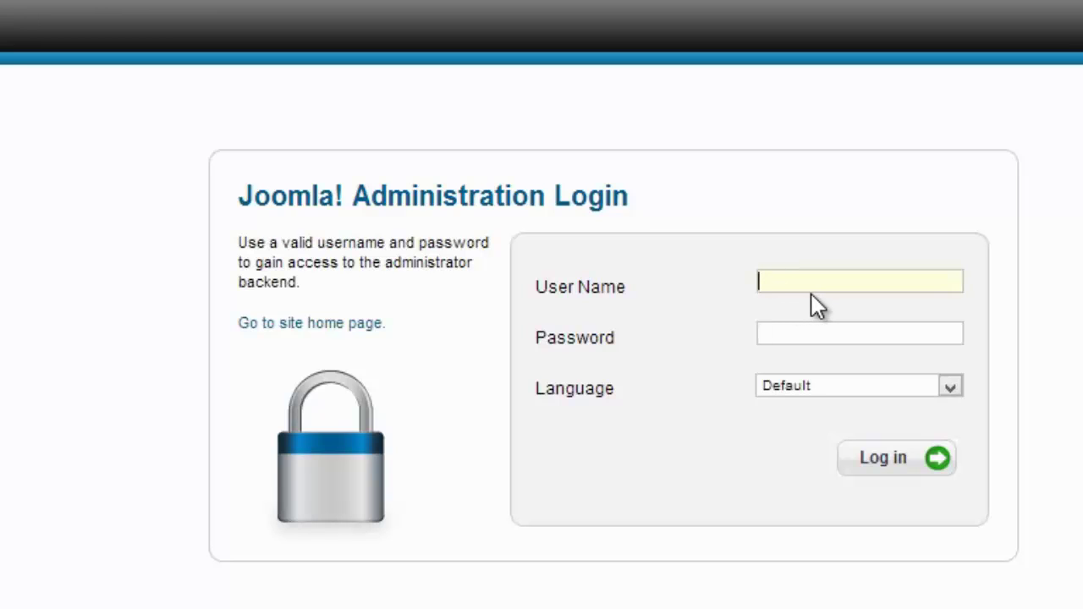
type("admin")
key("Tab")
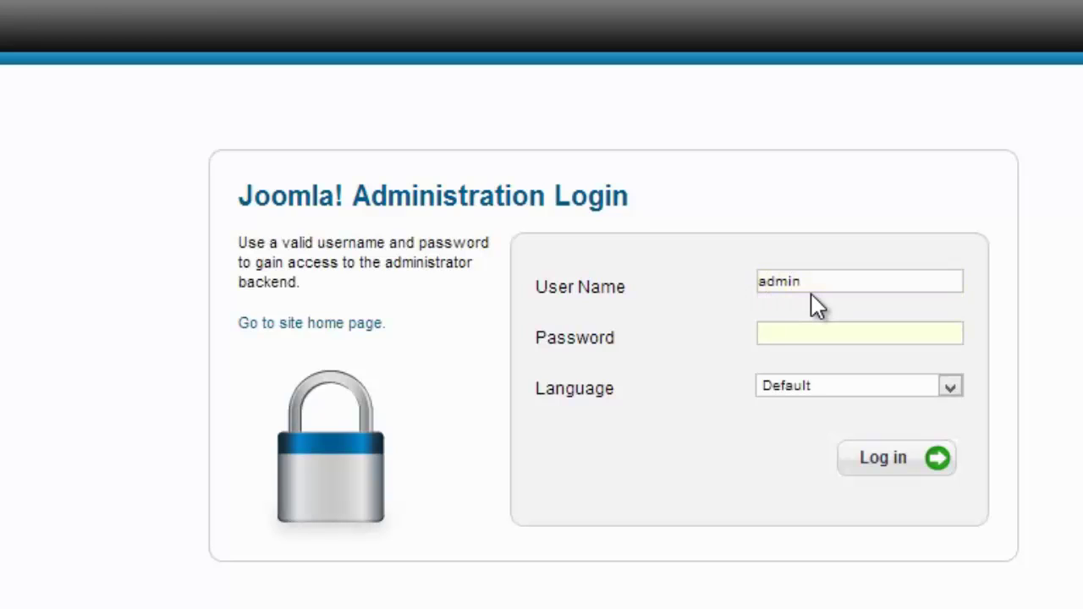
type("*******")
key("Return")
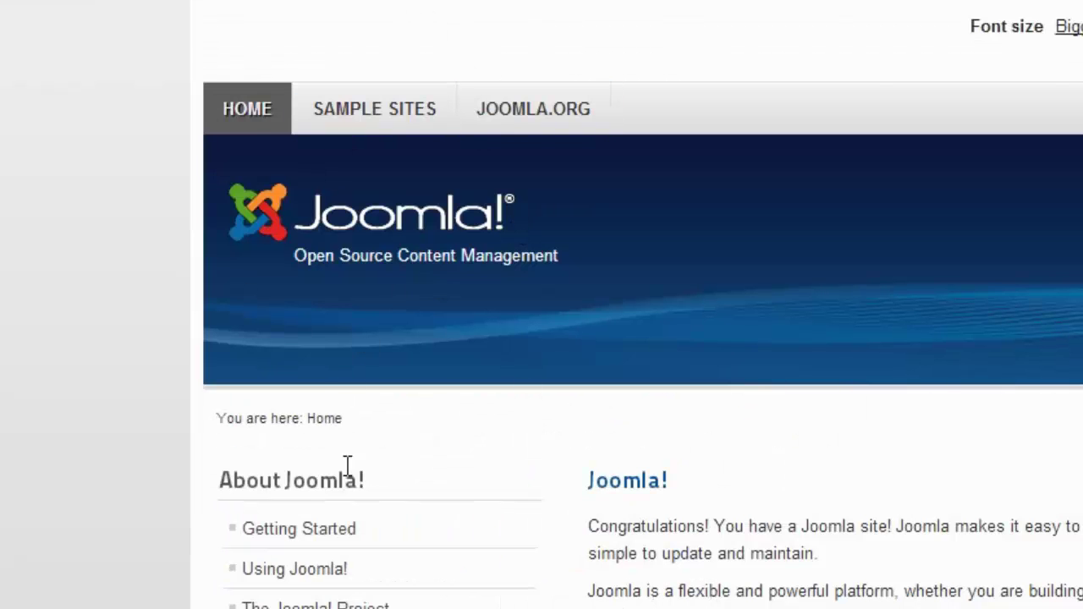
right_click(368, 483)
Open the Sample Sites item in Main Menu for editing.
left_click(127, 309)
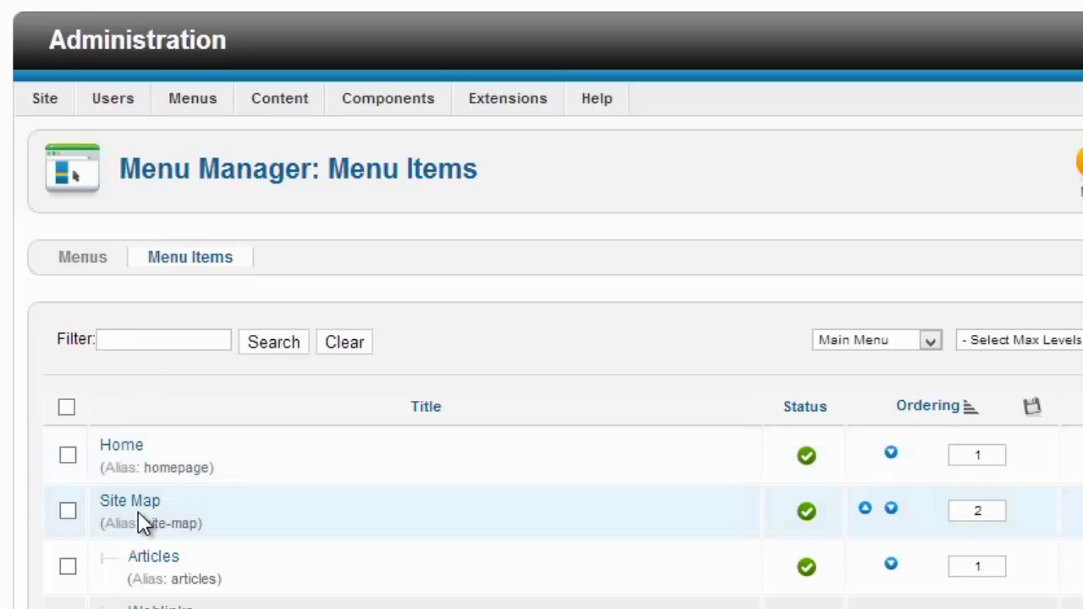
scroll(144, 512, "down", 4)
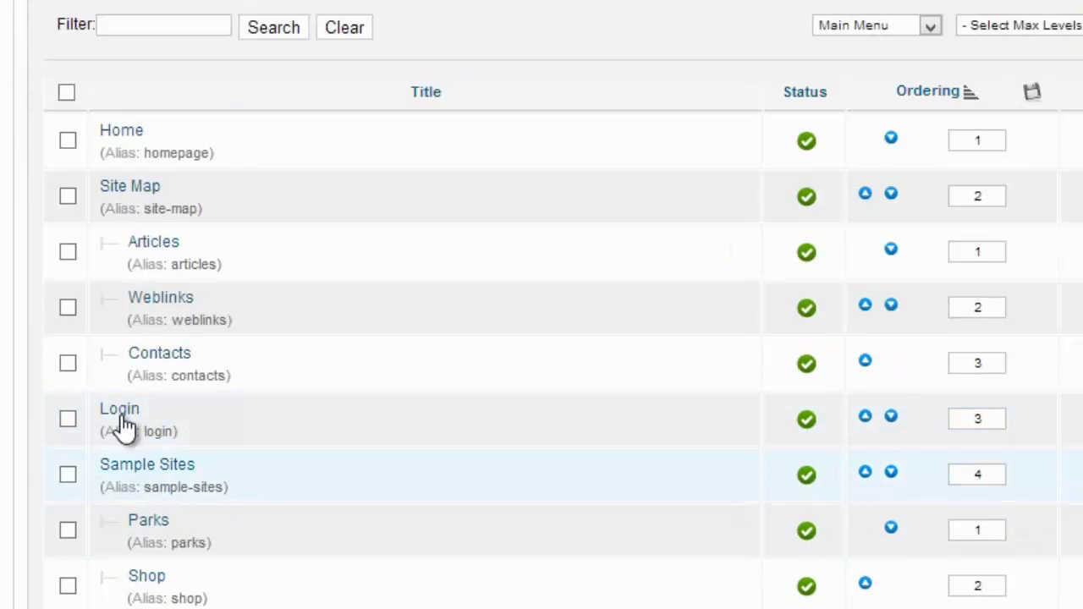
scroll(129, 462, "up", 2)
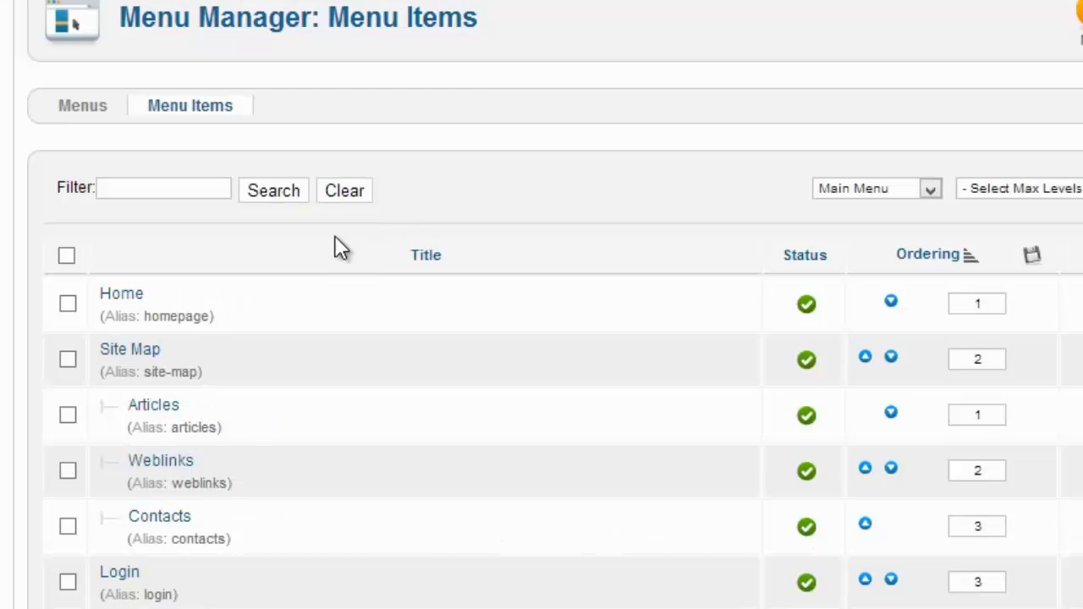
scroll(338, 248, "down", 2)
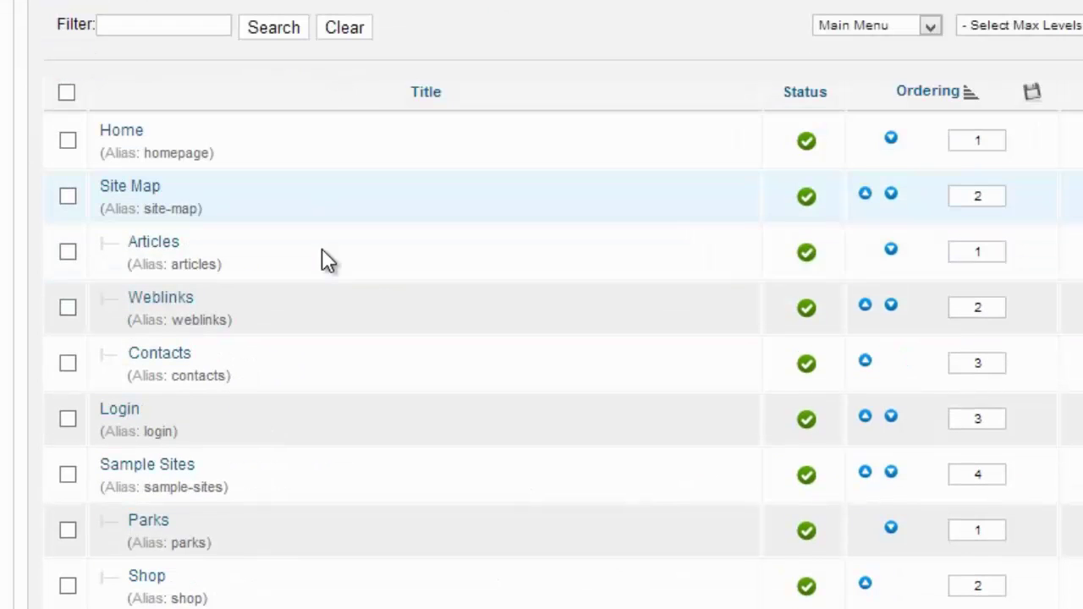
left_click(176, 476)
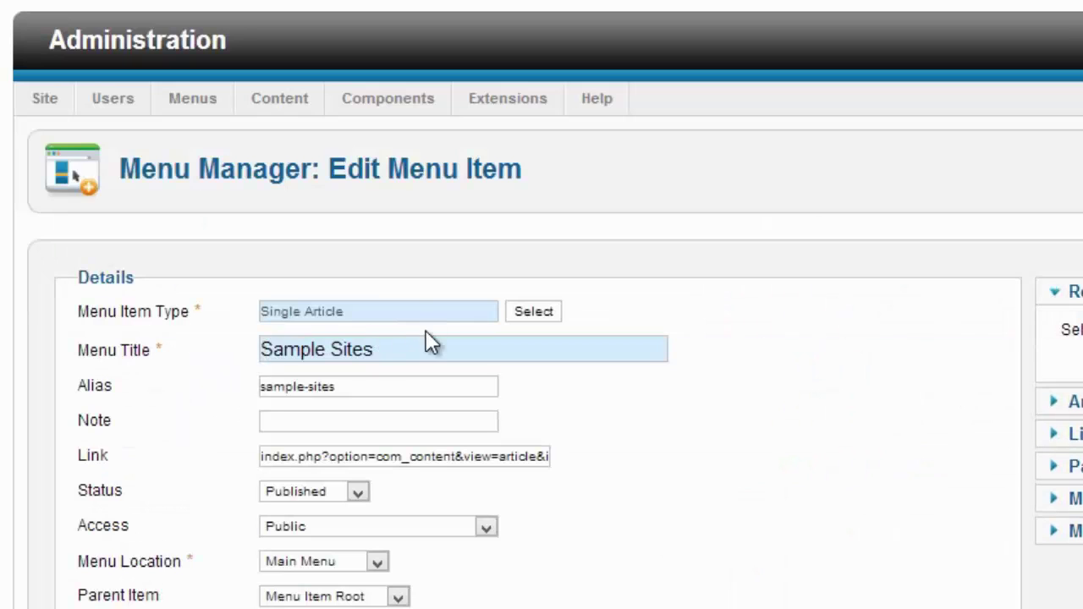
Rename the Sample Sites menu title to BlahBlah and save it.
left_click_drag(426, 339, 47, 306)
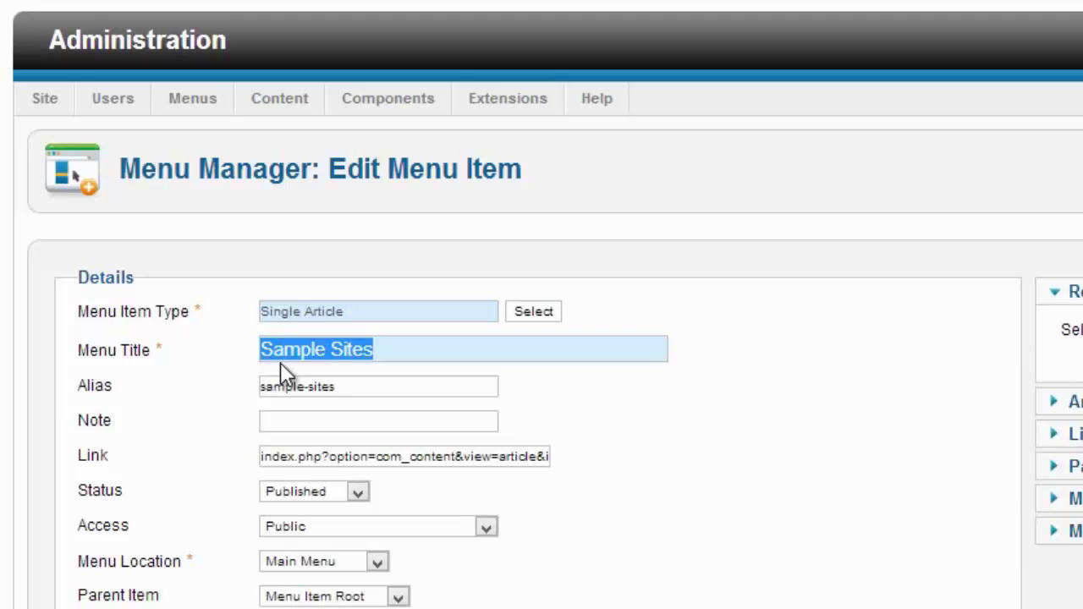
type("BlahBl")
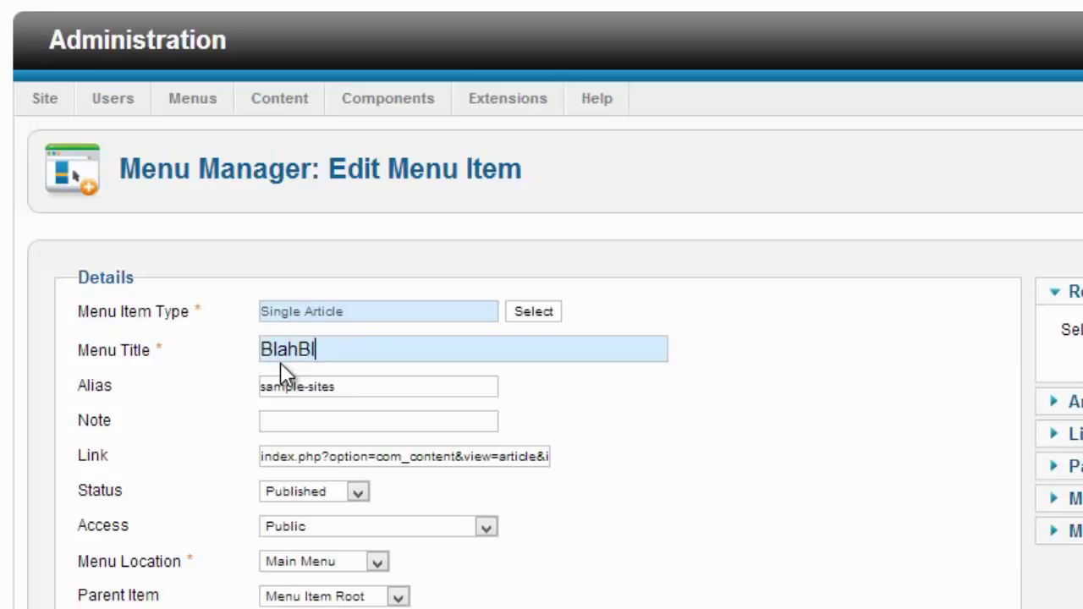
type("ah")
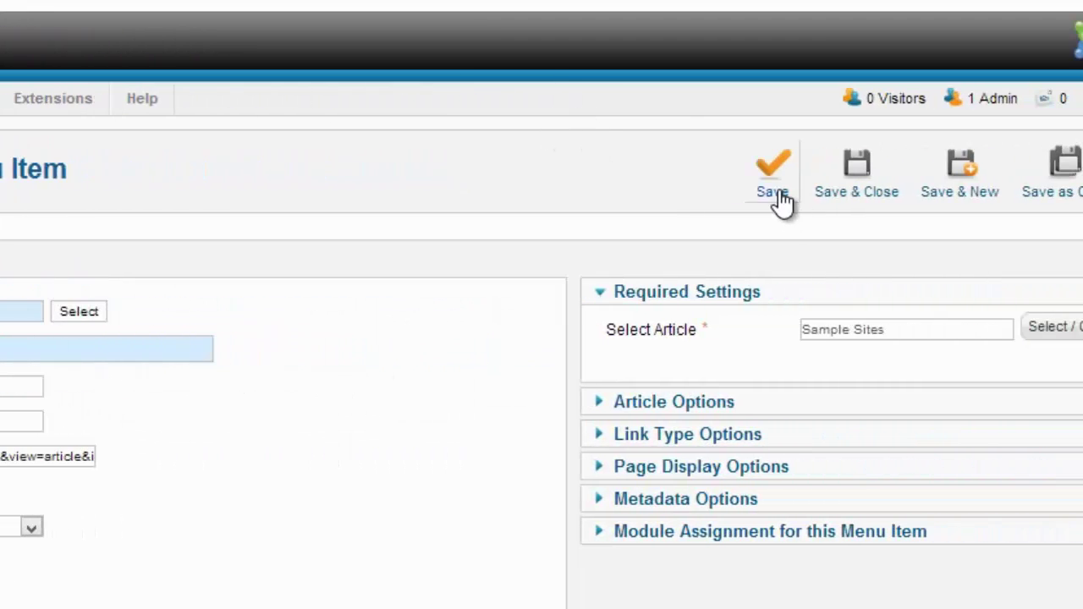
left_click(775, 193)
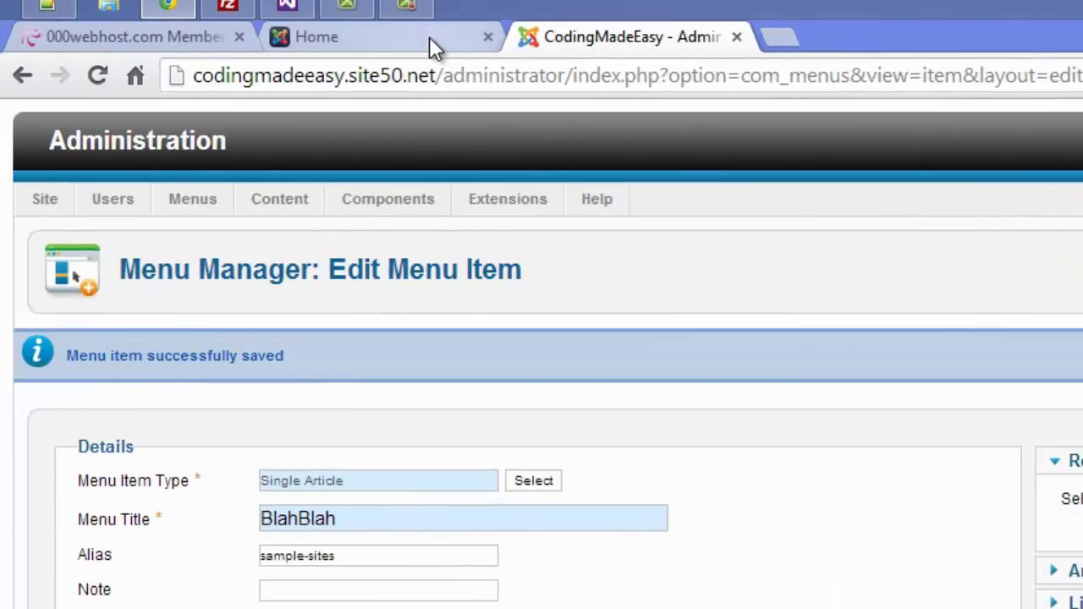
left_click(429, 48)
Reload the front page and check that the This Site menu lists BlahBlah.
left_click(106, 75)
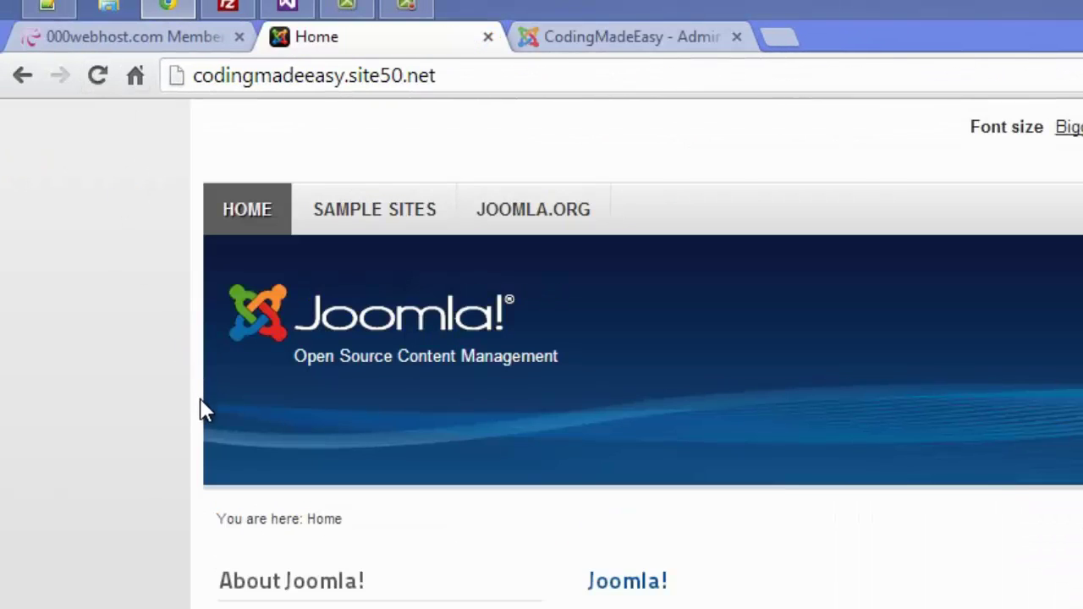
scroll(238, 457, "down", 4)
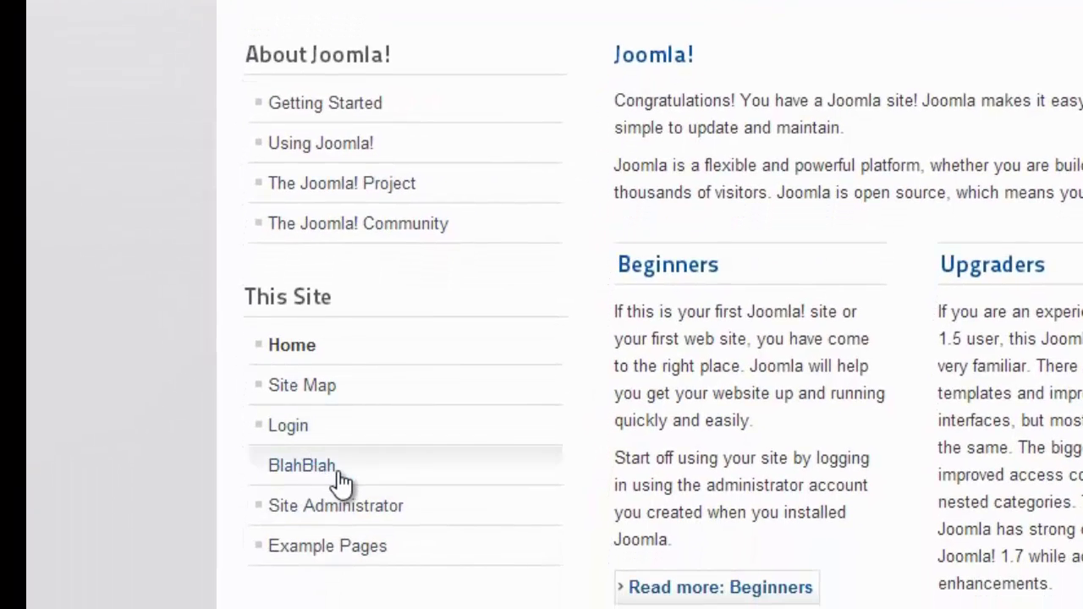
scroll(334, 478, "up", 4)
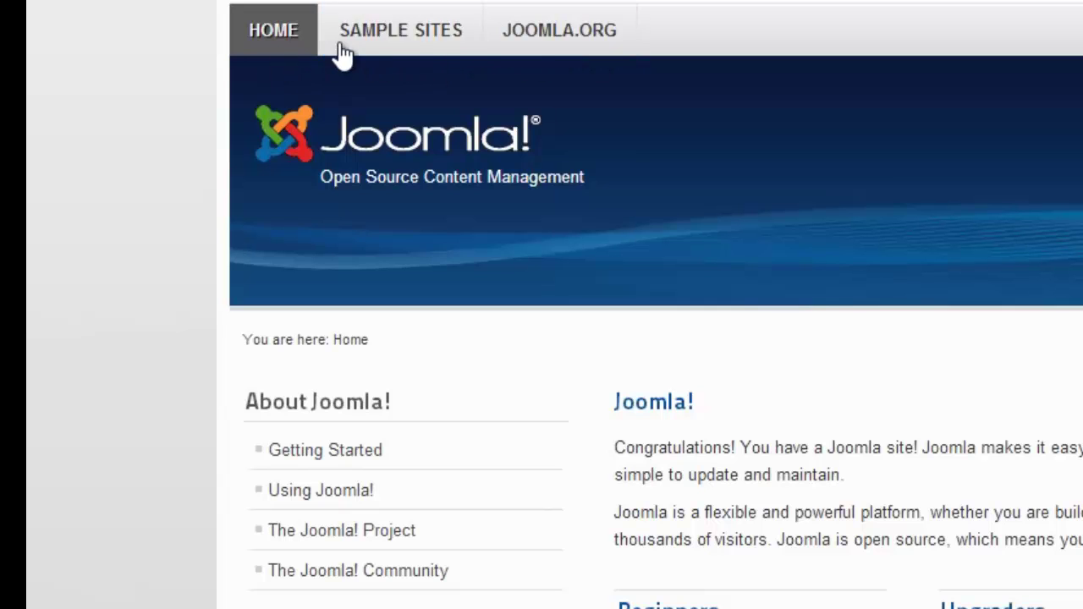
scroll(336, 368, "down", 5)
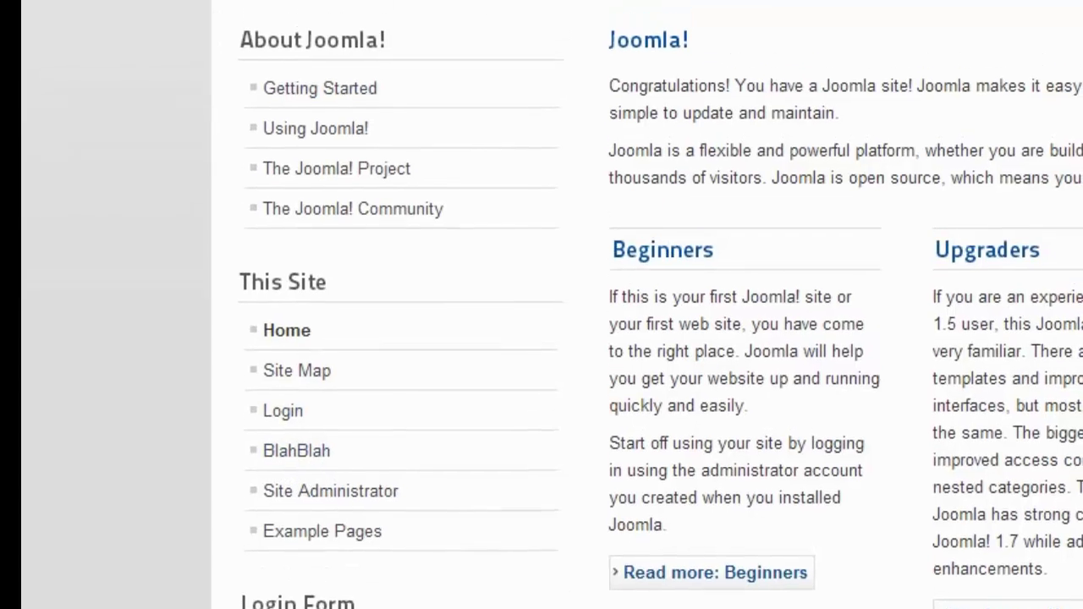
scroll(309, 430, "up", 5)
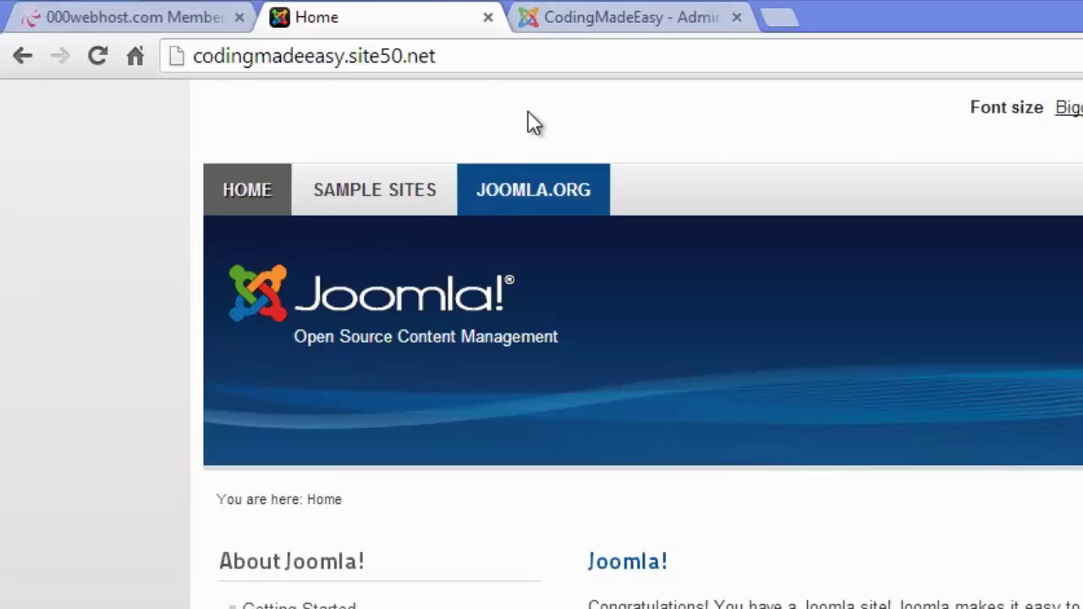
Return to the site administration and list the items of the Top menu.
left_click(550, 24)
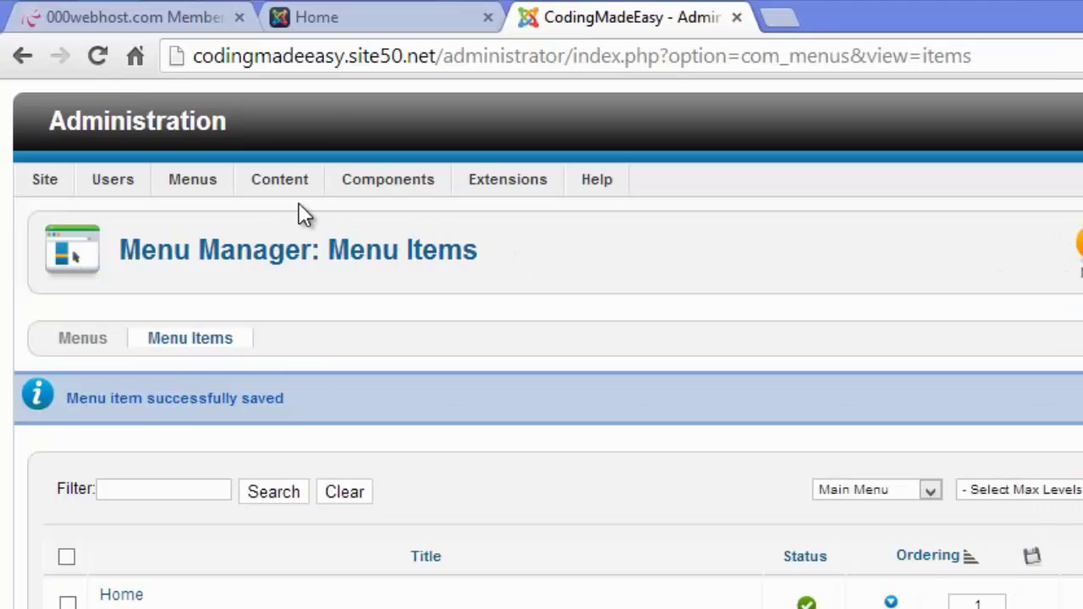
mouse_move(193, 180)
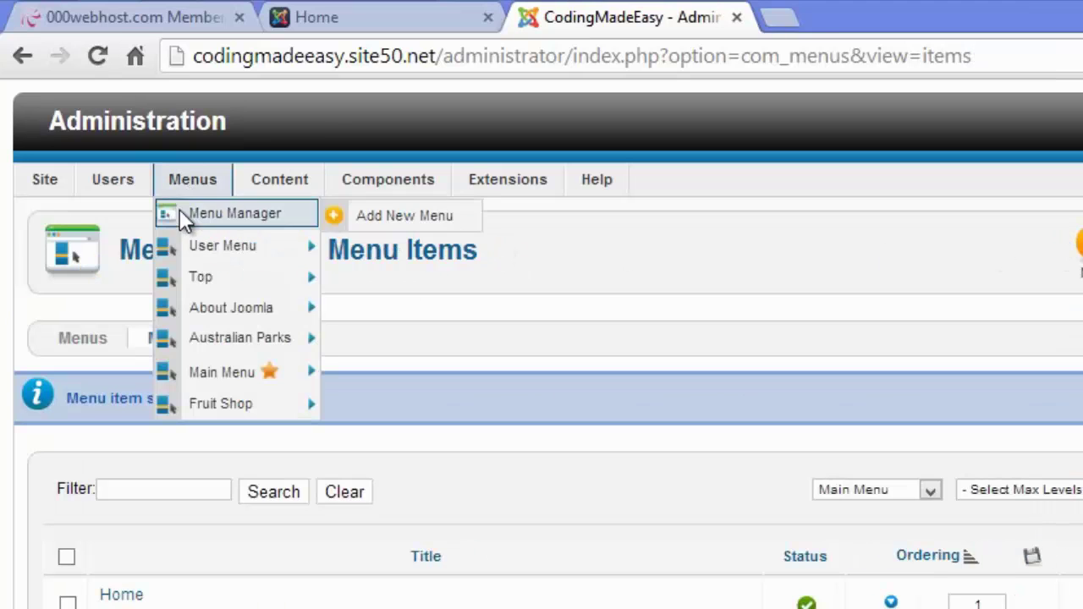
mouse_move(213, 276)
mouse_move(236, 248)
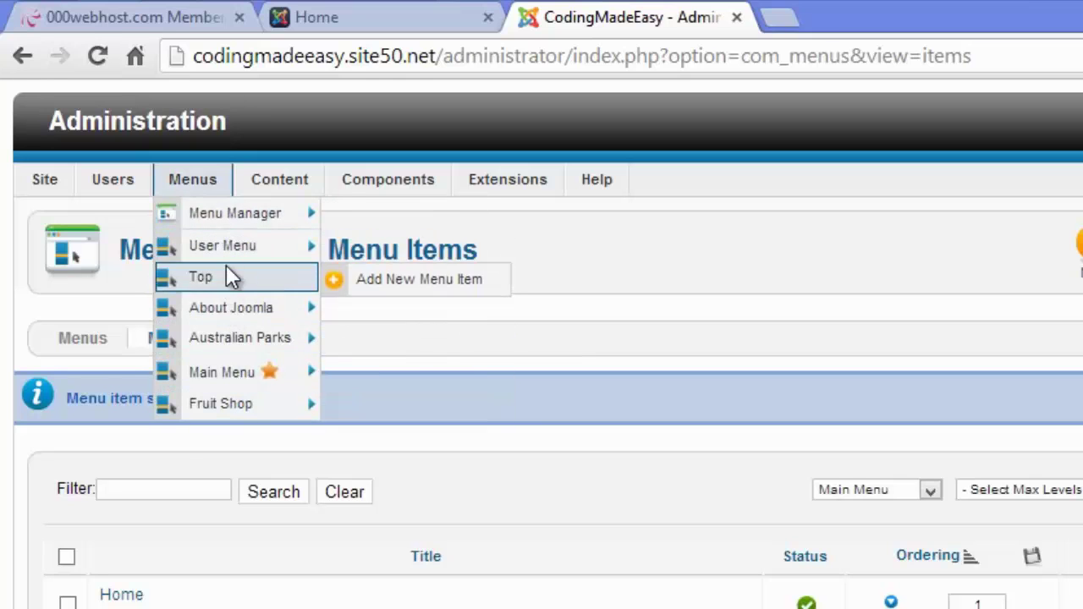
left_click(242, 278)
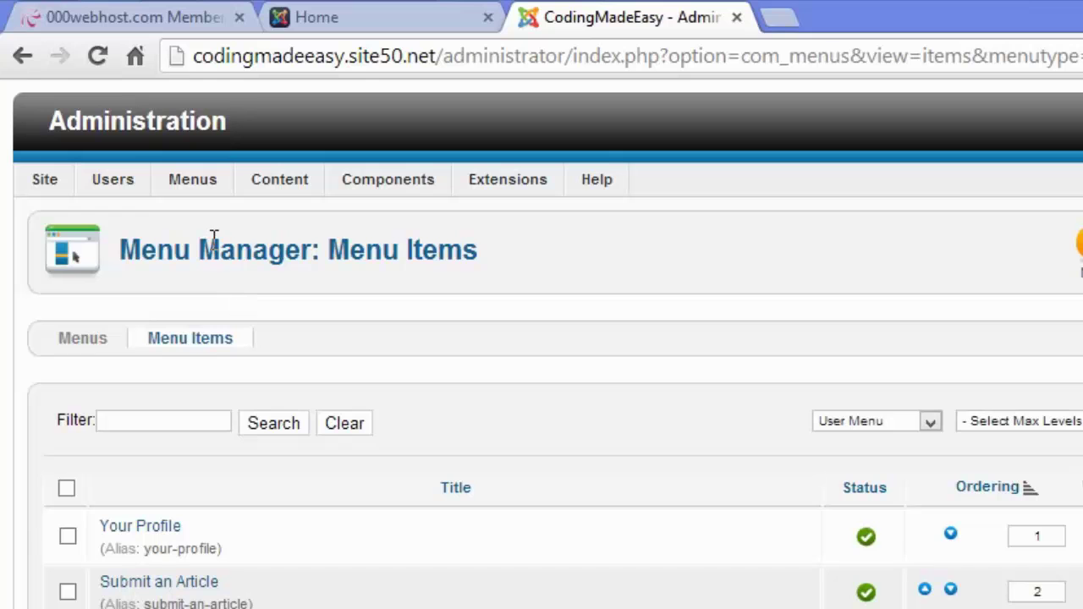
left_click(224, 284)
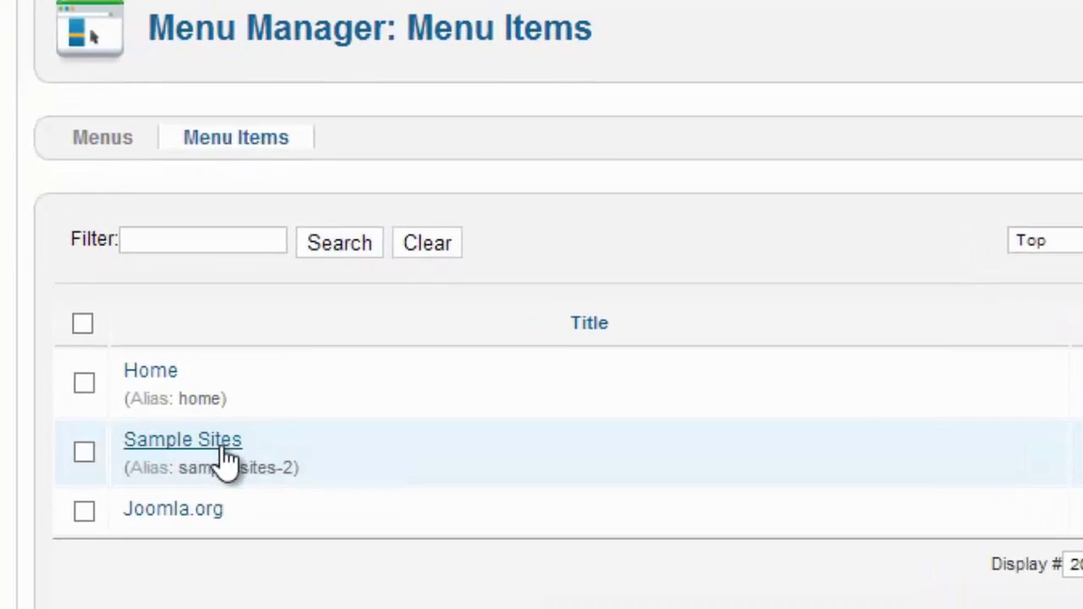
Open the Sample Sites item and retype its Menu Title as 'Tutorial'.
left_click(221, 461)
left_click_drag(495, 252, 13, 243)
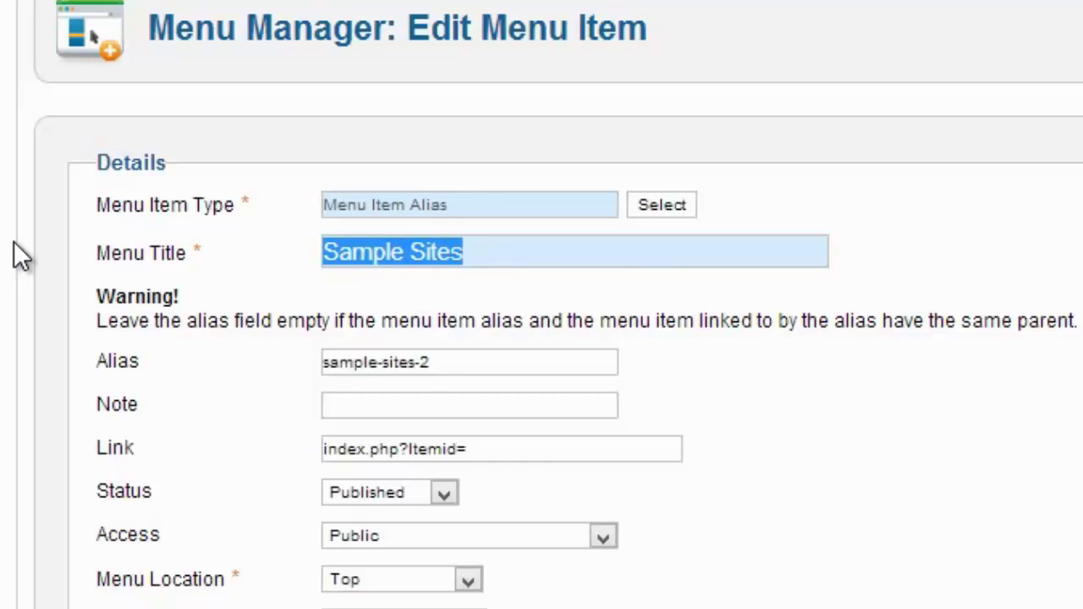
type("Tutyor")
key("BackSpace")
key("BackSpace")
key("BackSpace")
type("tori")
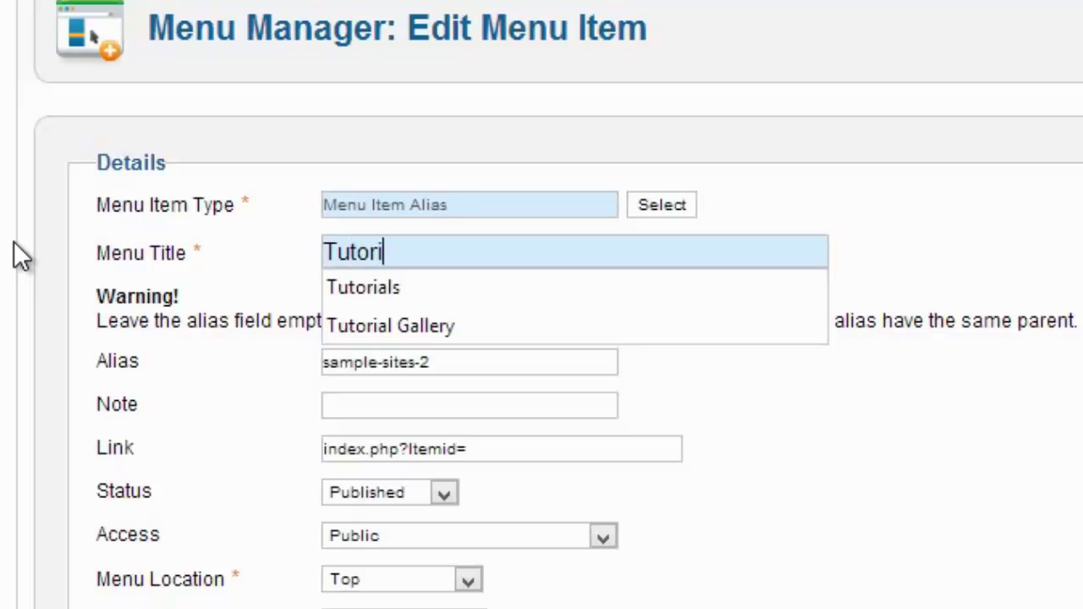
type("al")
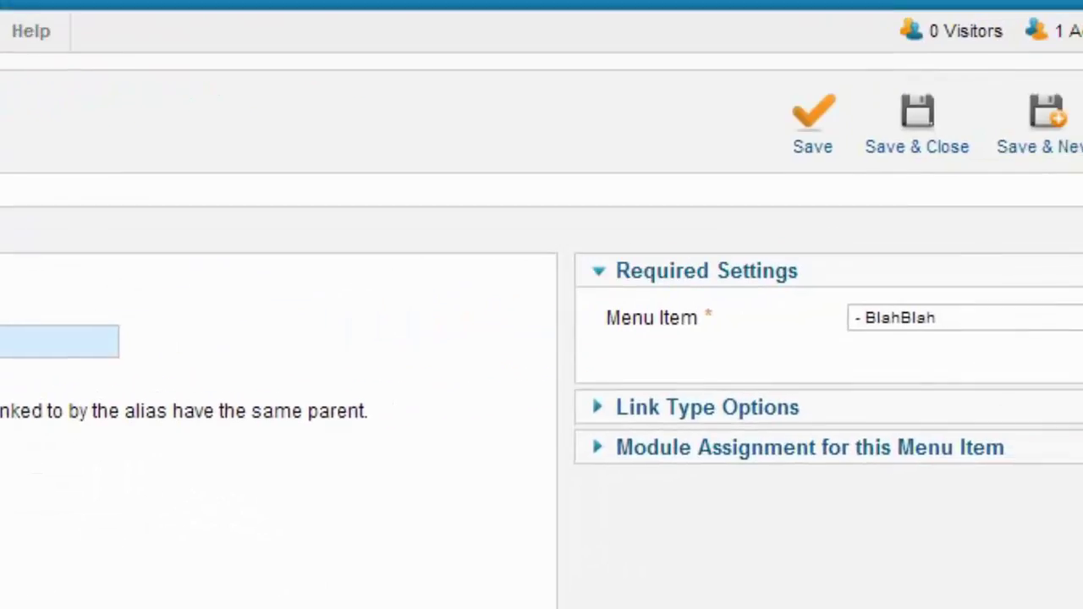
Save the Tutorial item, reload the live front page and check for the TUTORIAL and BlahBlah links.
left_click(554, 41)
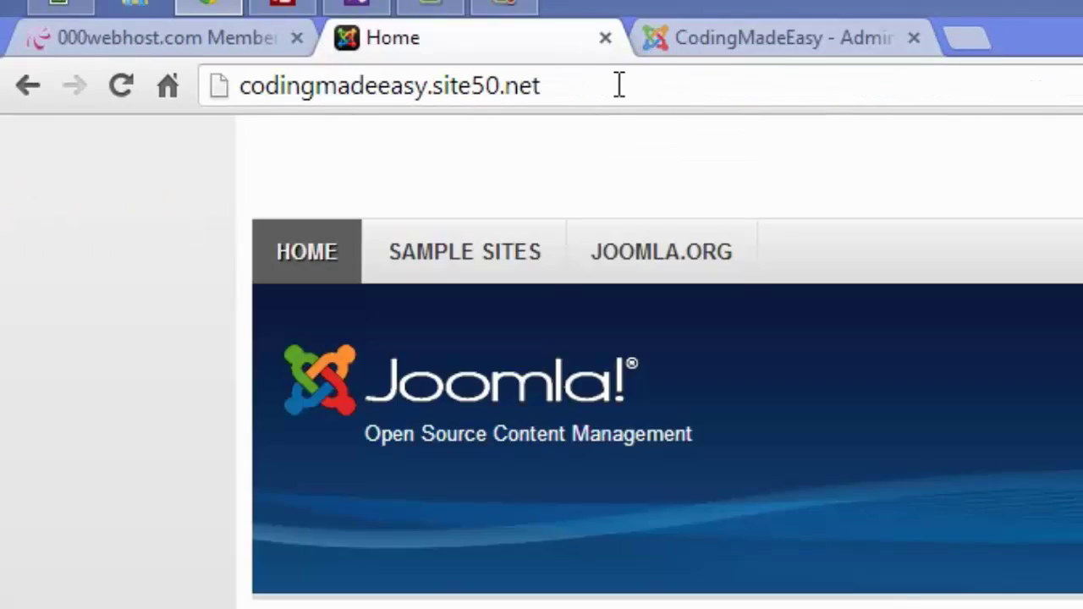
left_click(121, 85)
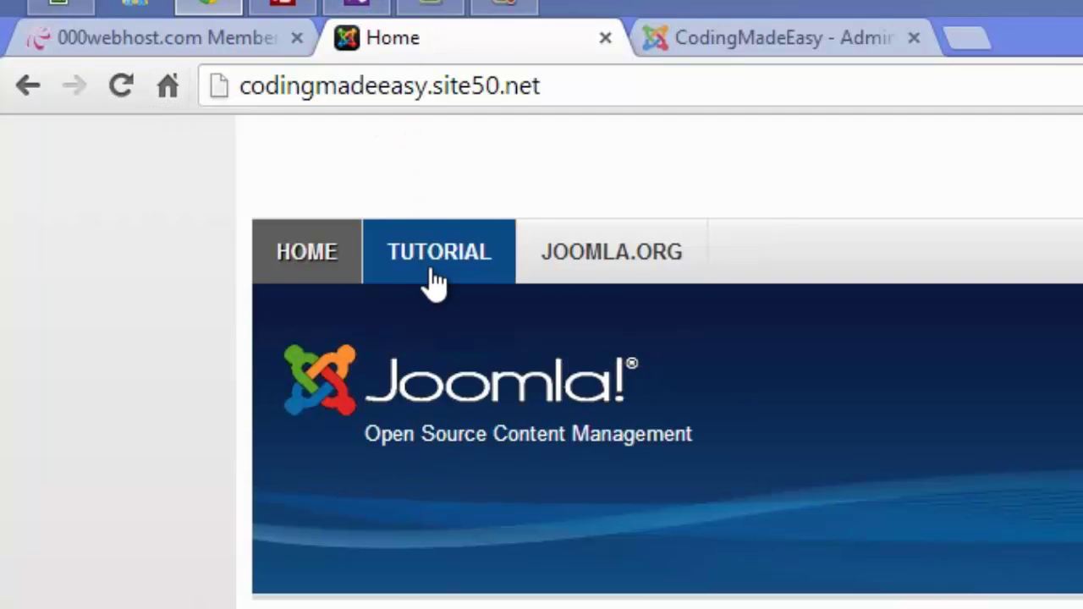
scroll(699, 245, "down", 6)
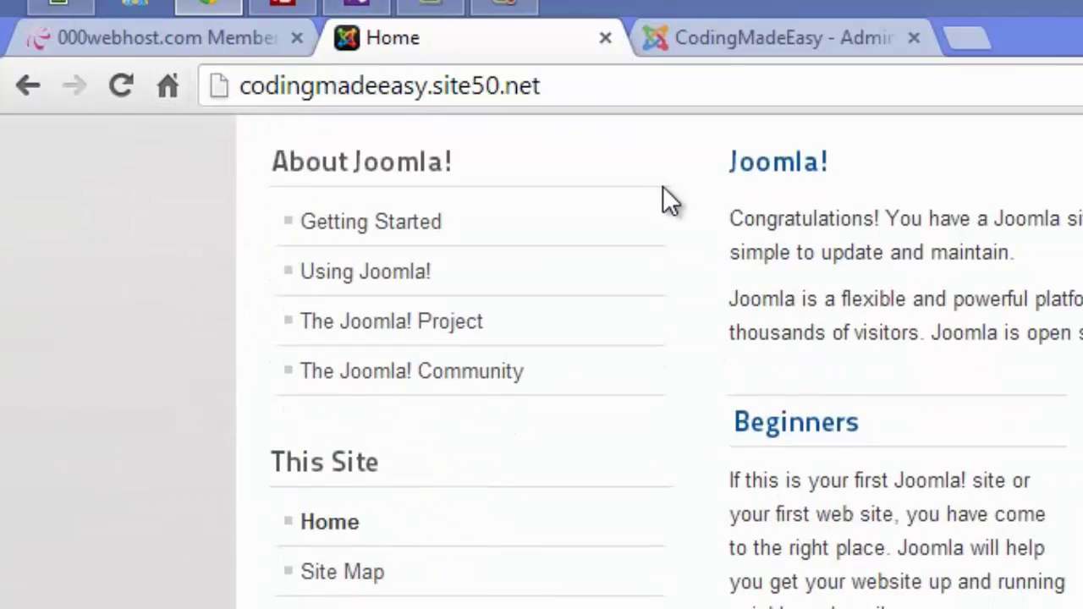
scroll(668, 198, "up", 5)
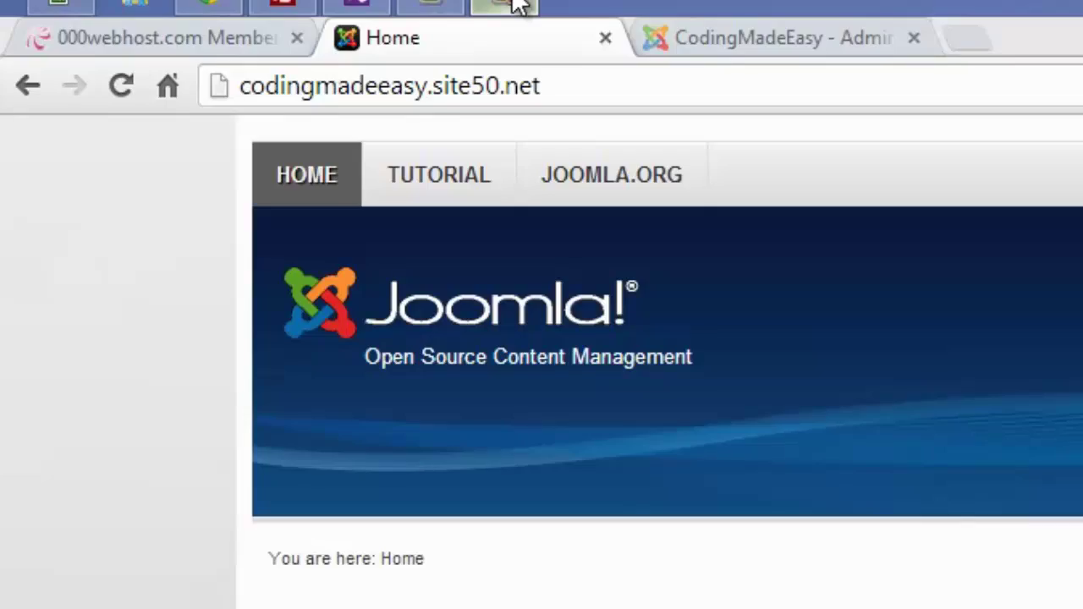
scroll(530, 251, "down", 5)
scroll(507, 279, "up", 4)
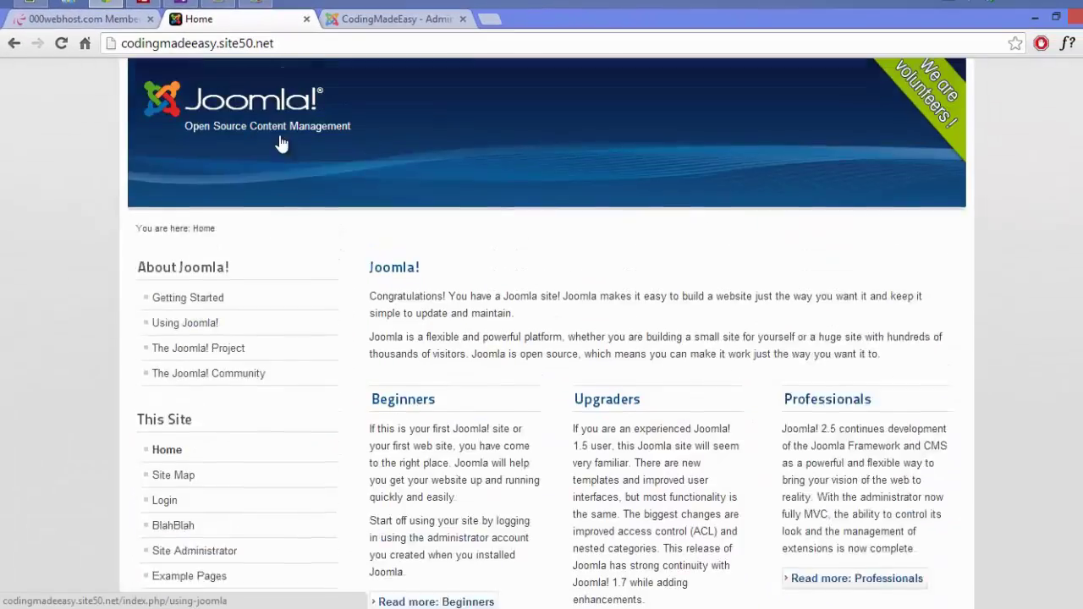
scroll(271, 138, "up", 1)
scroll(285, 194, "down", 5)
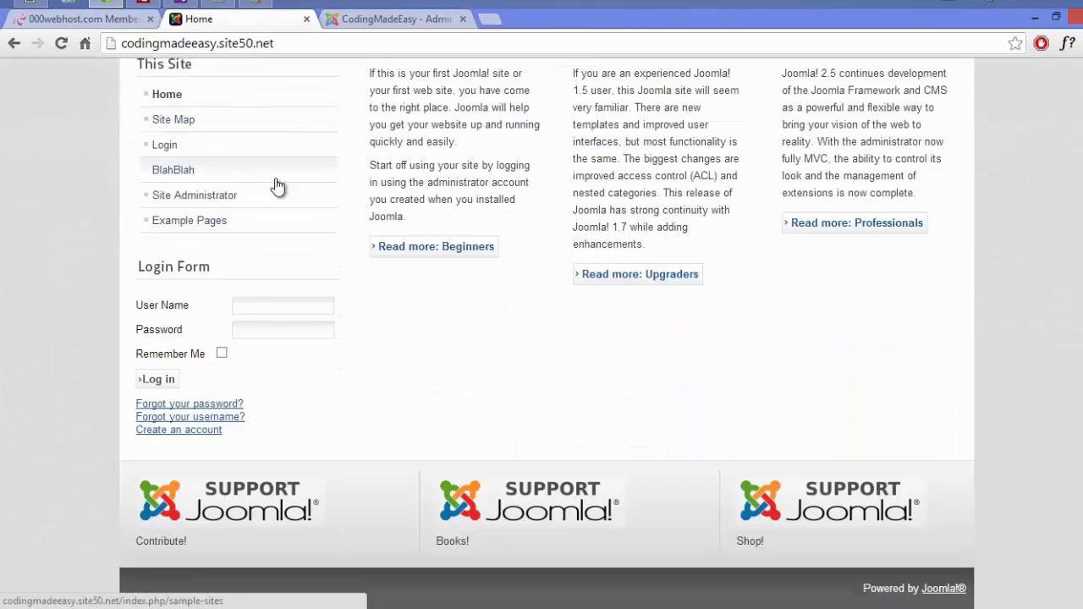
scroll(359, 266, "up", 5)
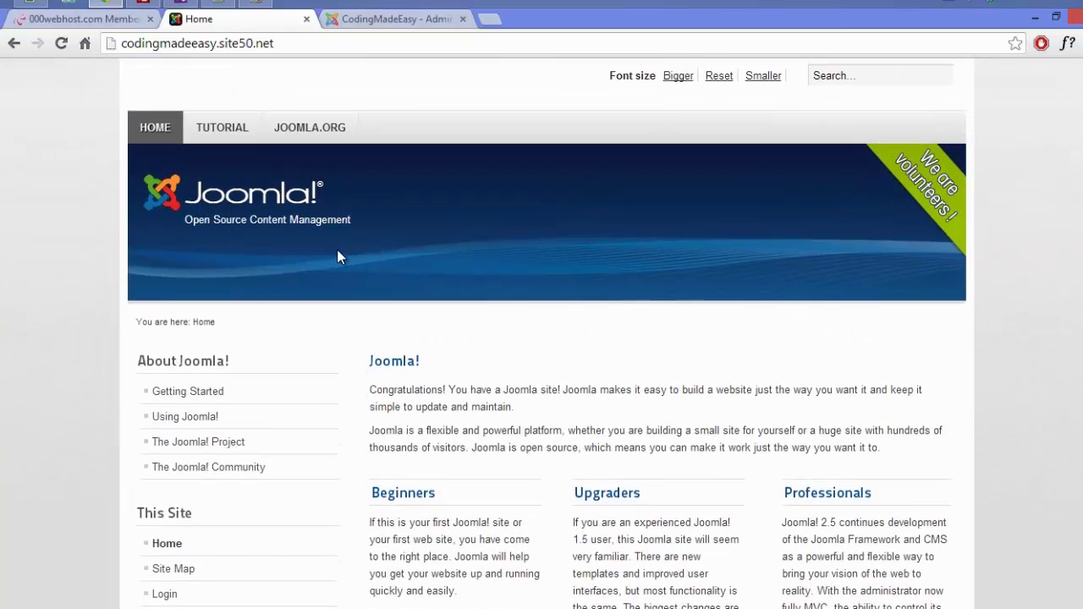
scroll(296, 119, "down", 1)
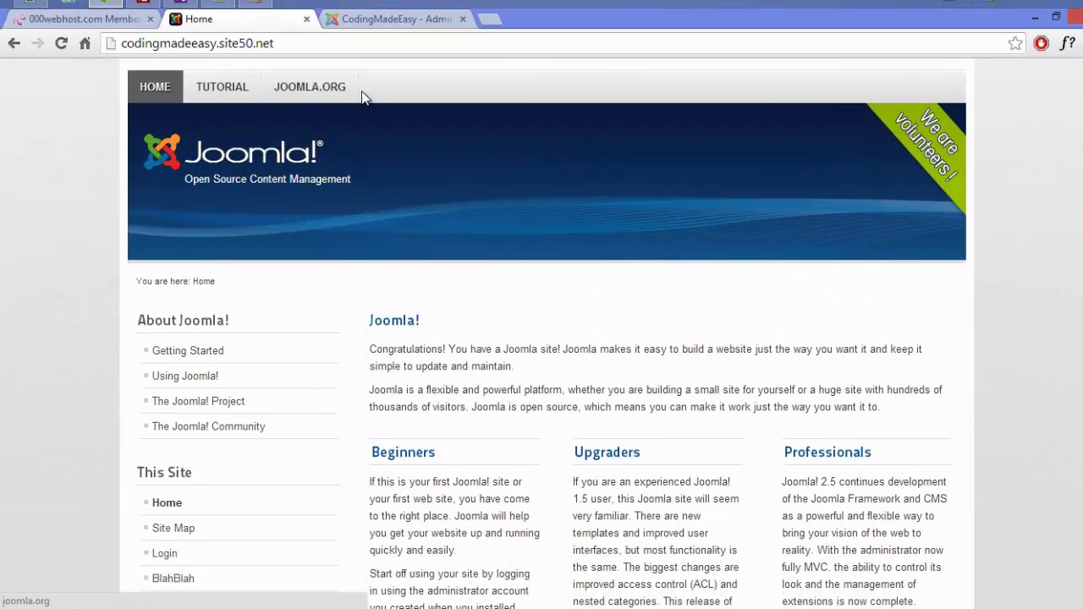
scroll(362, 99, "up", 1)
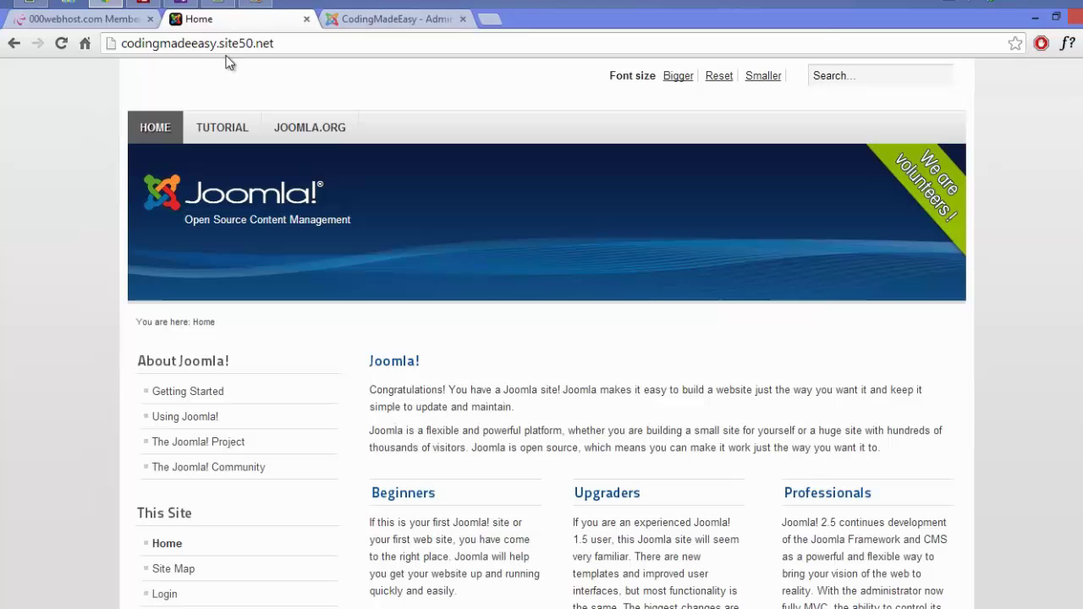
left_click(308, 94)
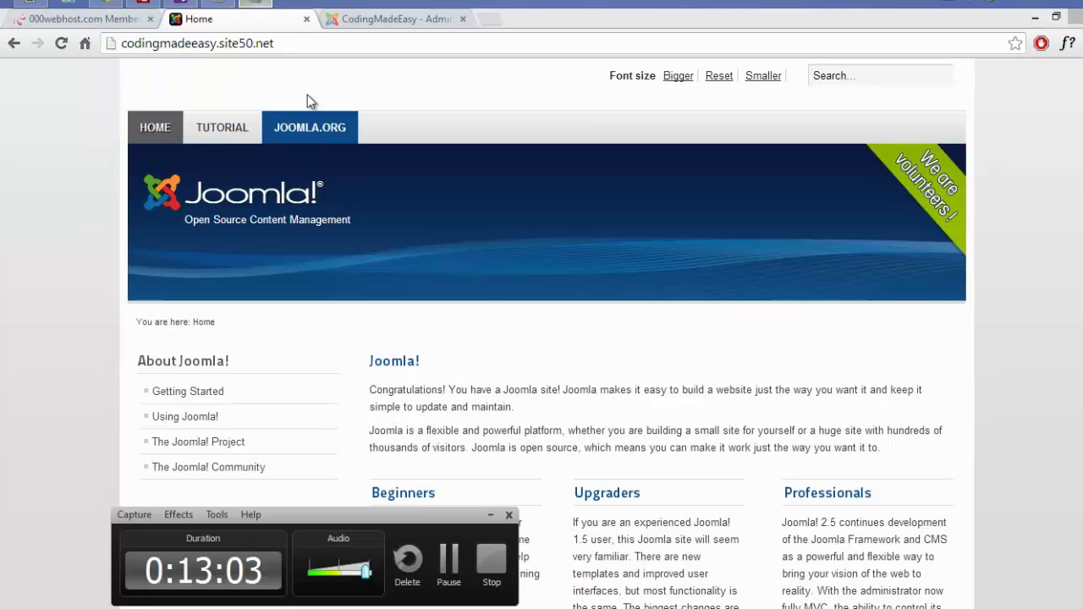